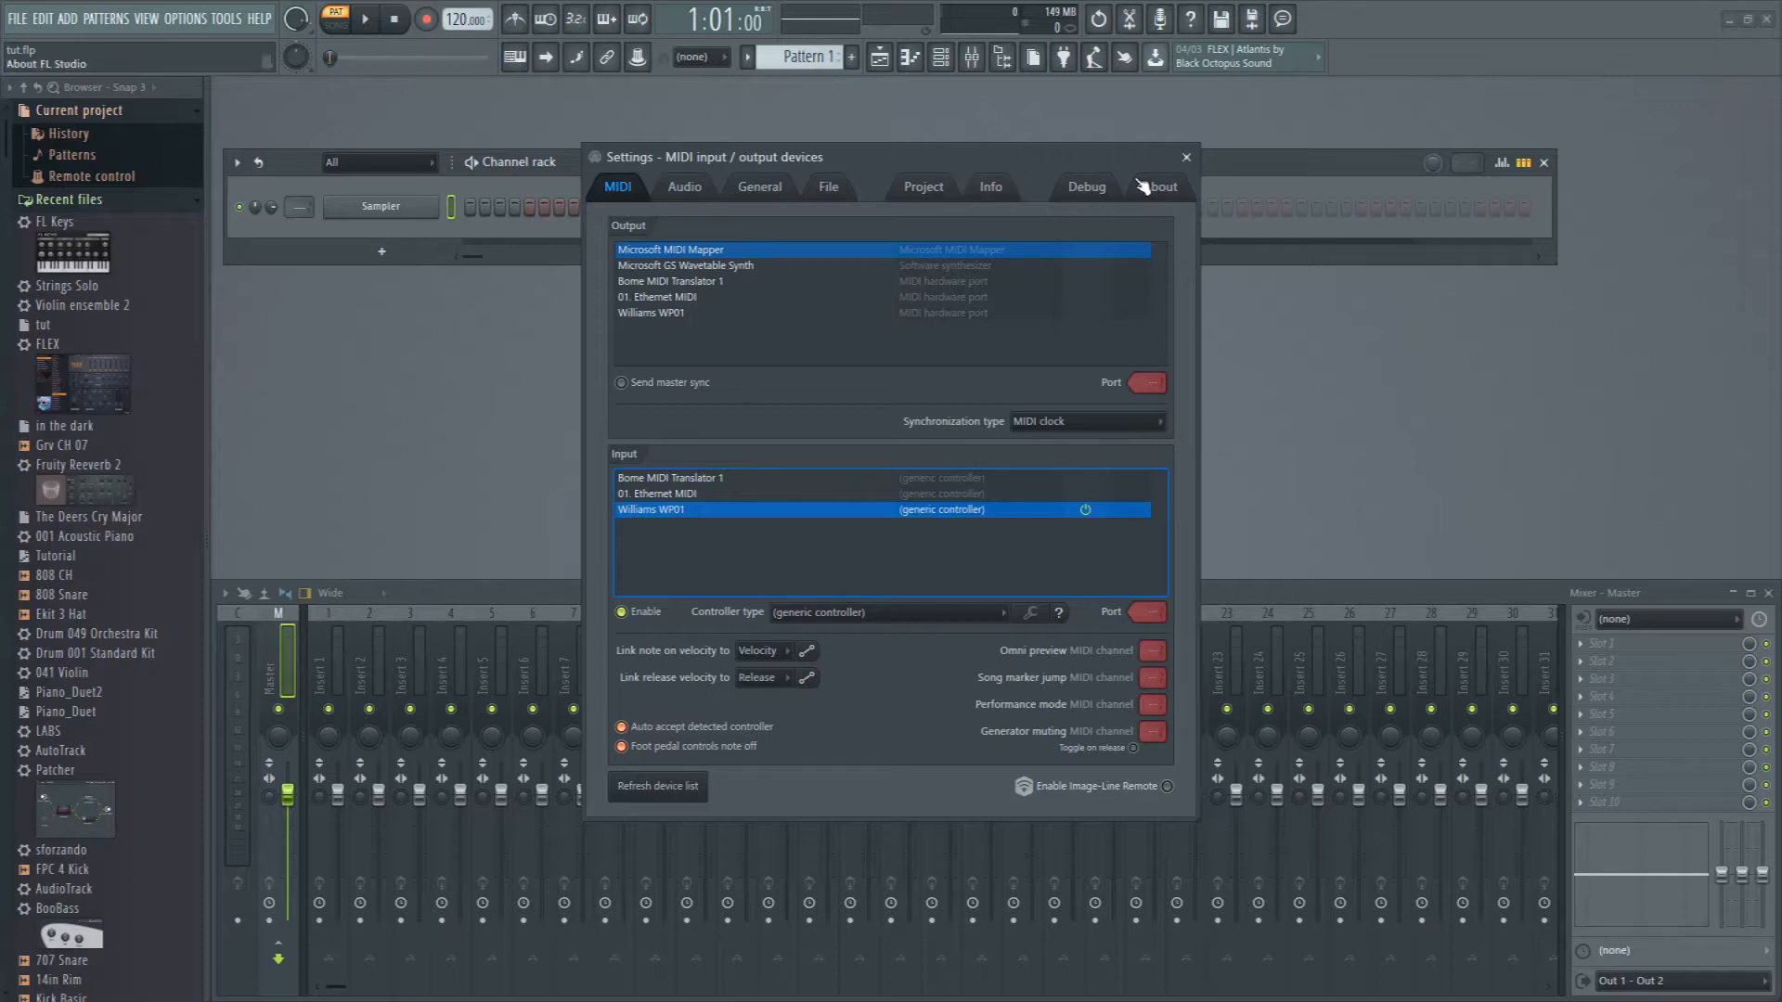
- Close the MIDI settings and load FL Keys onto the Sampler channel in the channel rack
left_click(1186, 156)
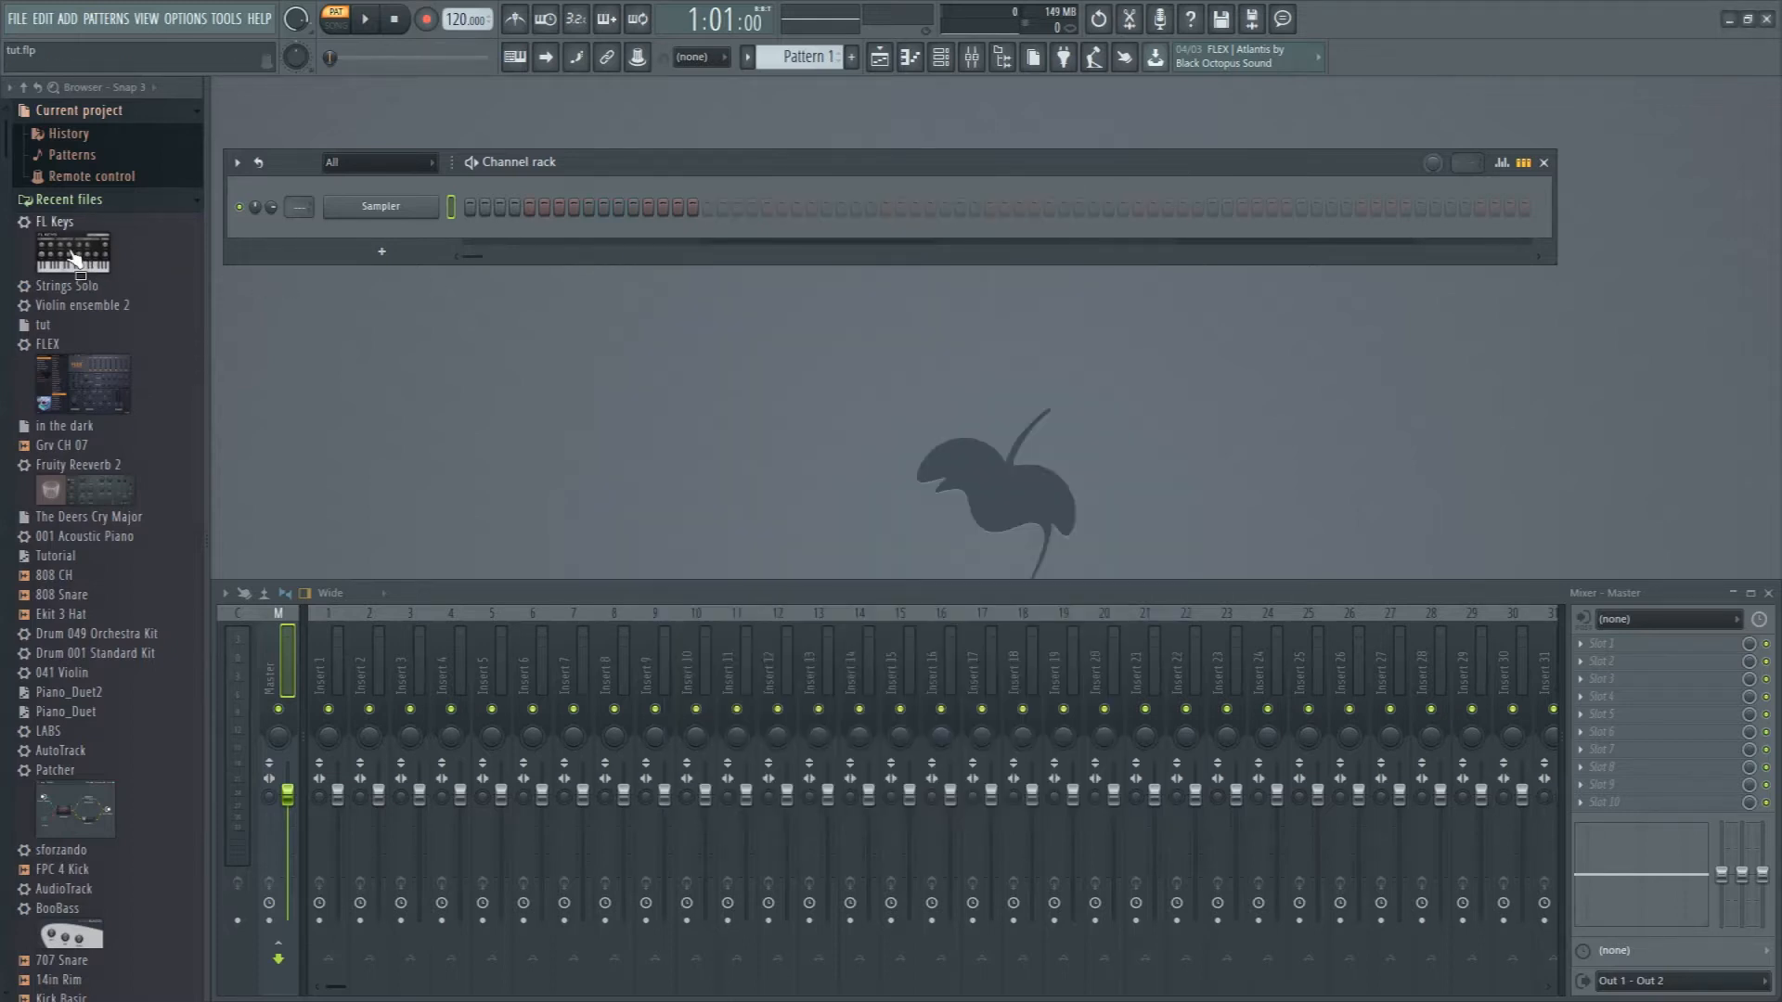
left_click_drag(76, 259, 343, 205)
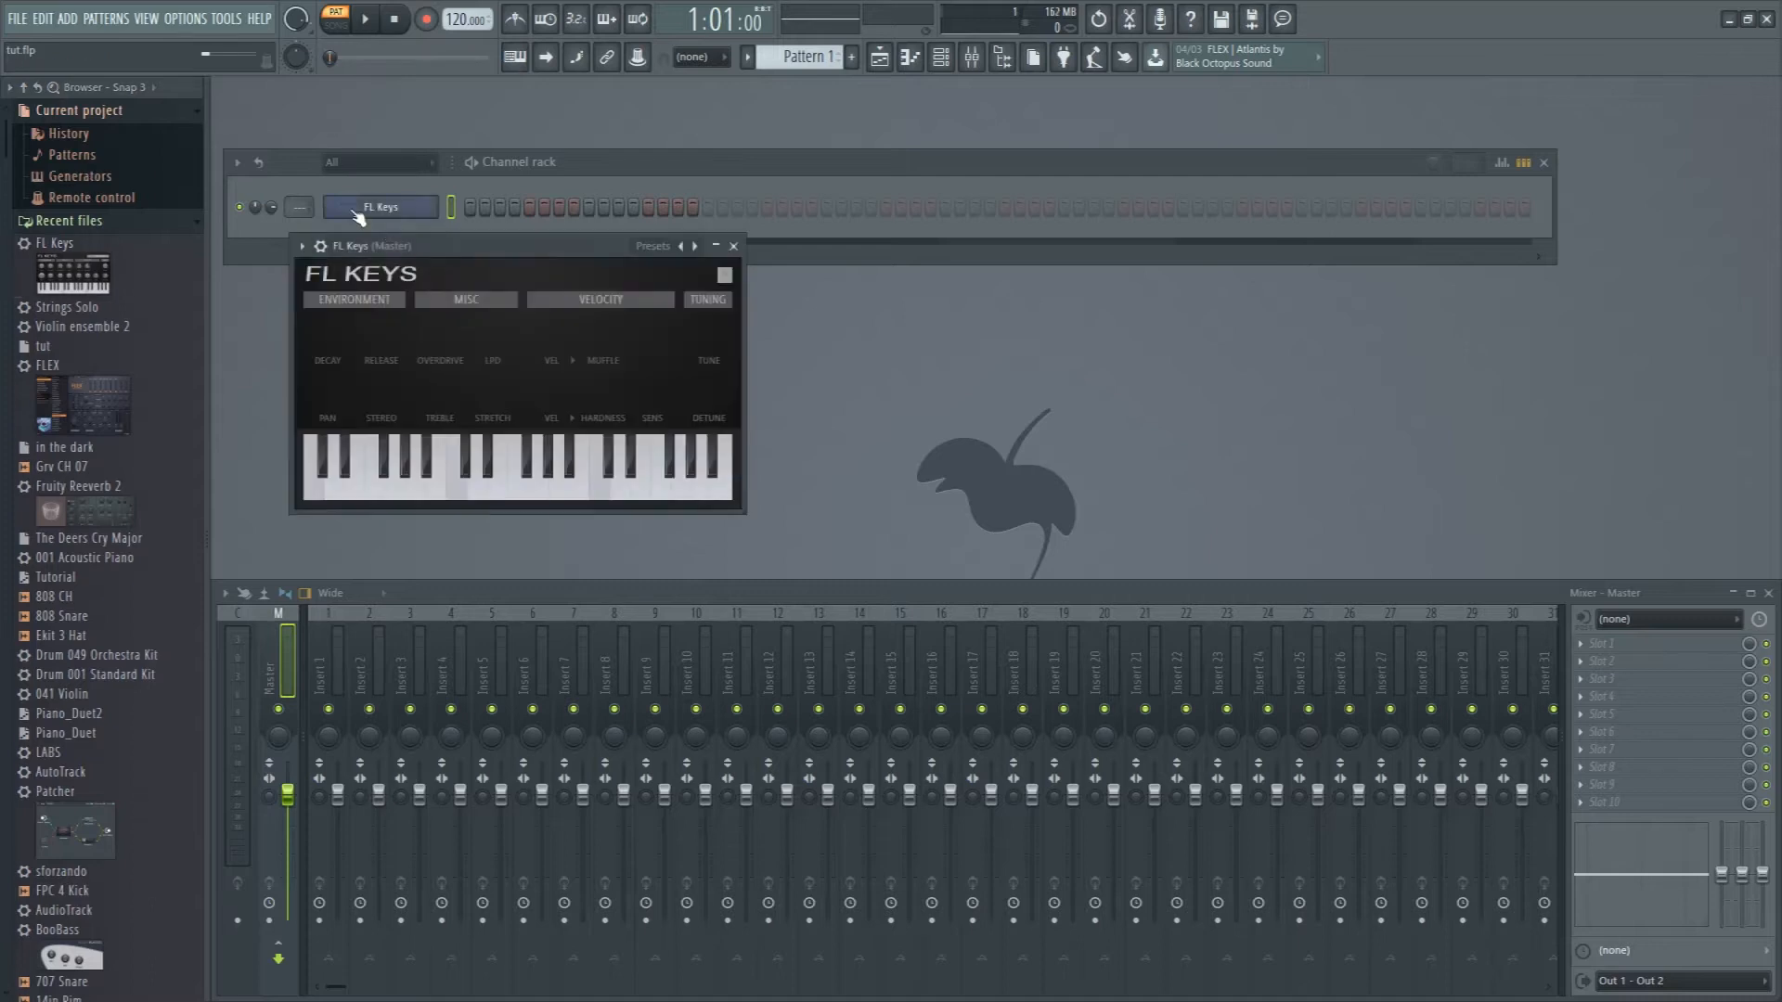
left_click(453, 210)
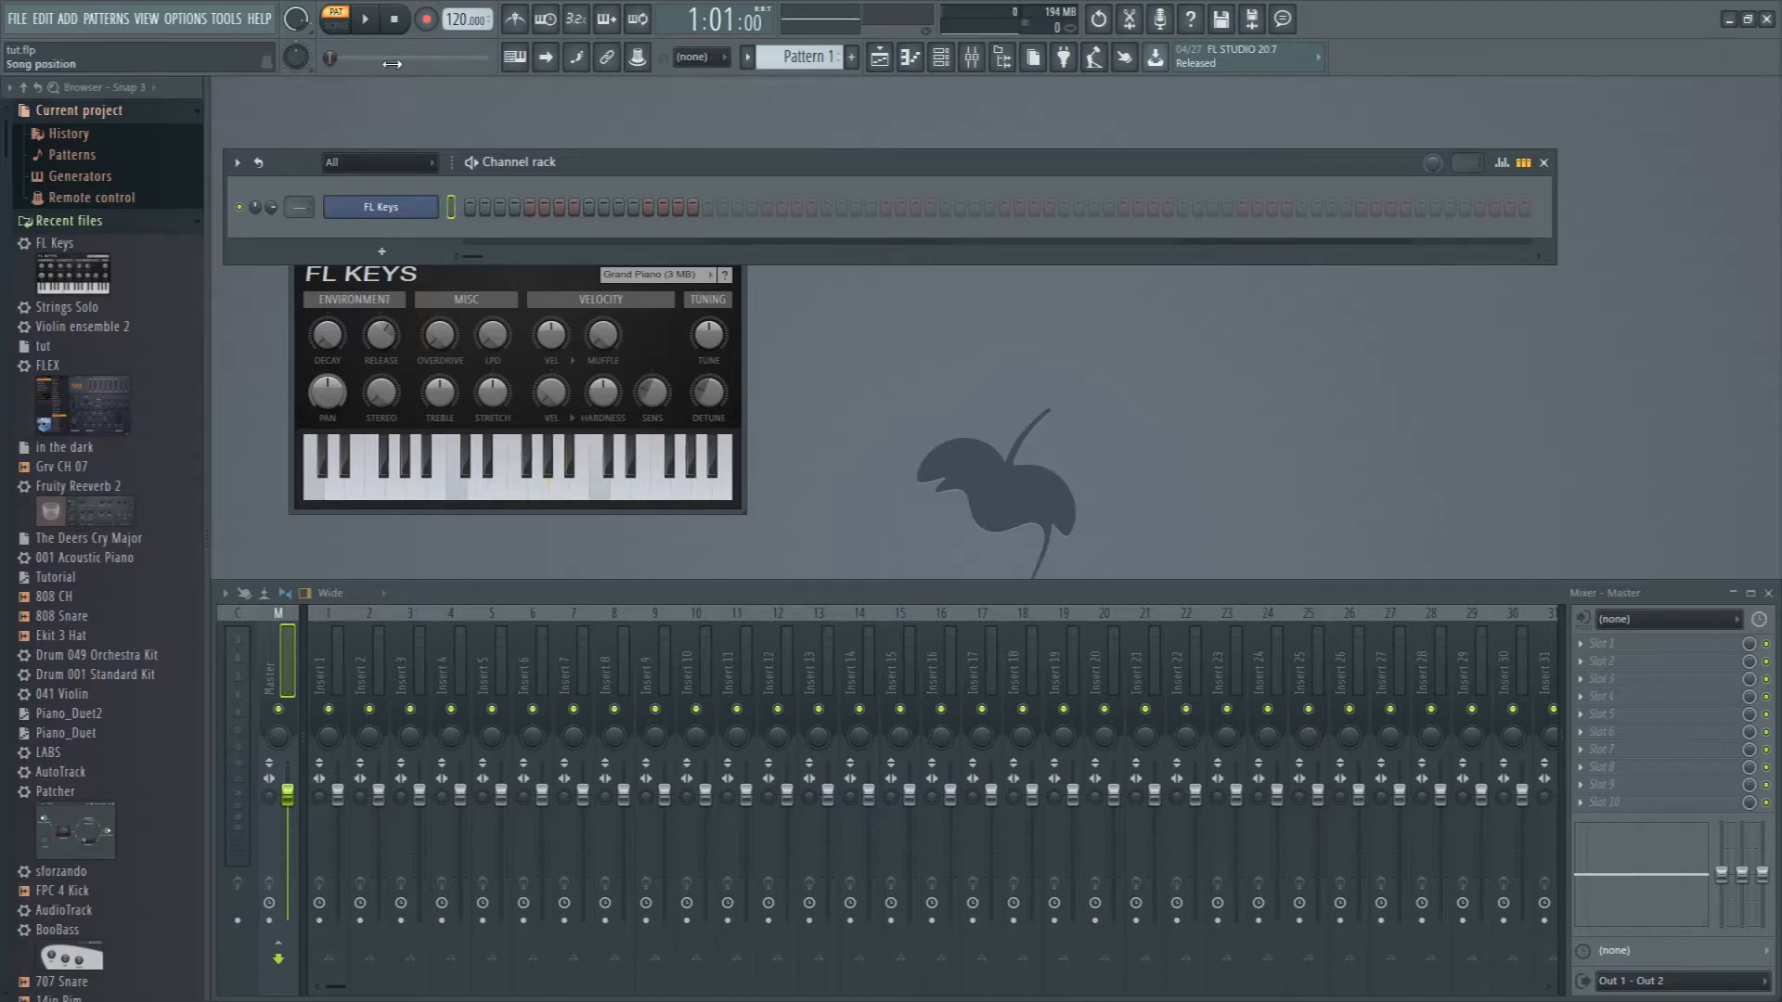
- Arm recording and record a short chord passage with FL Keys into Pattern 1
left_click(427, 22)
left_click(368, 26)
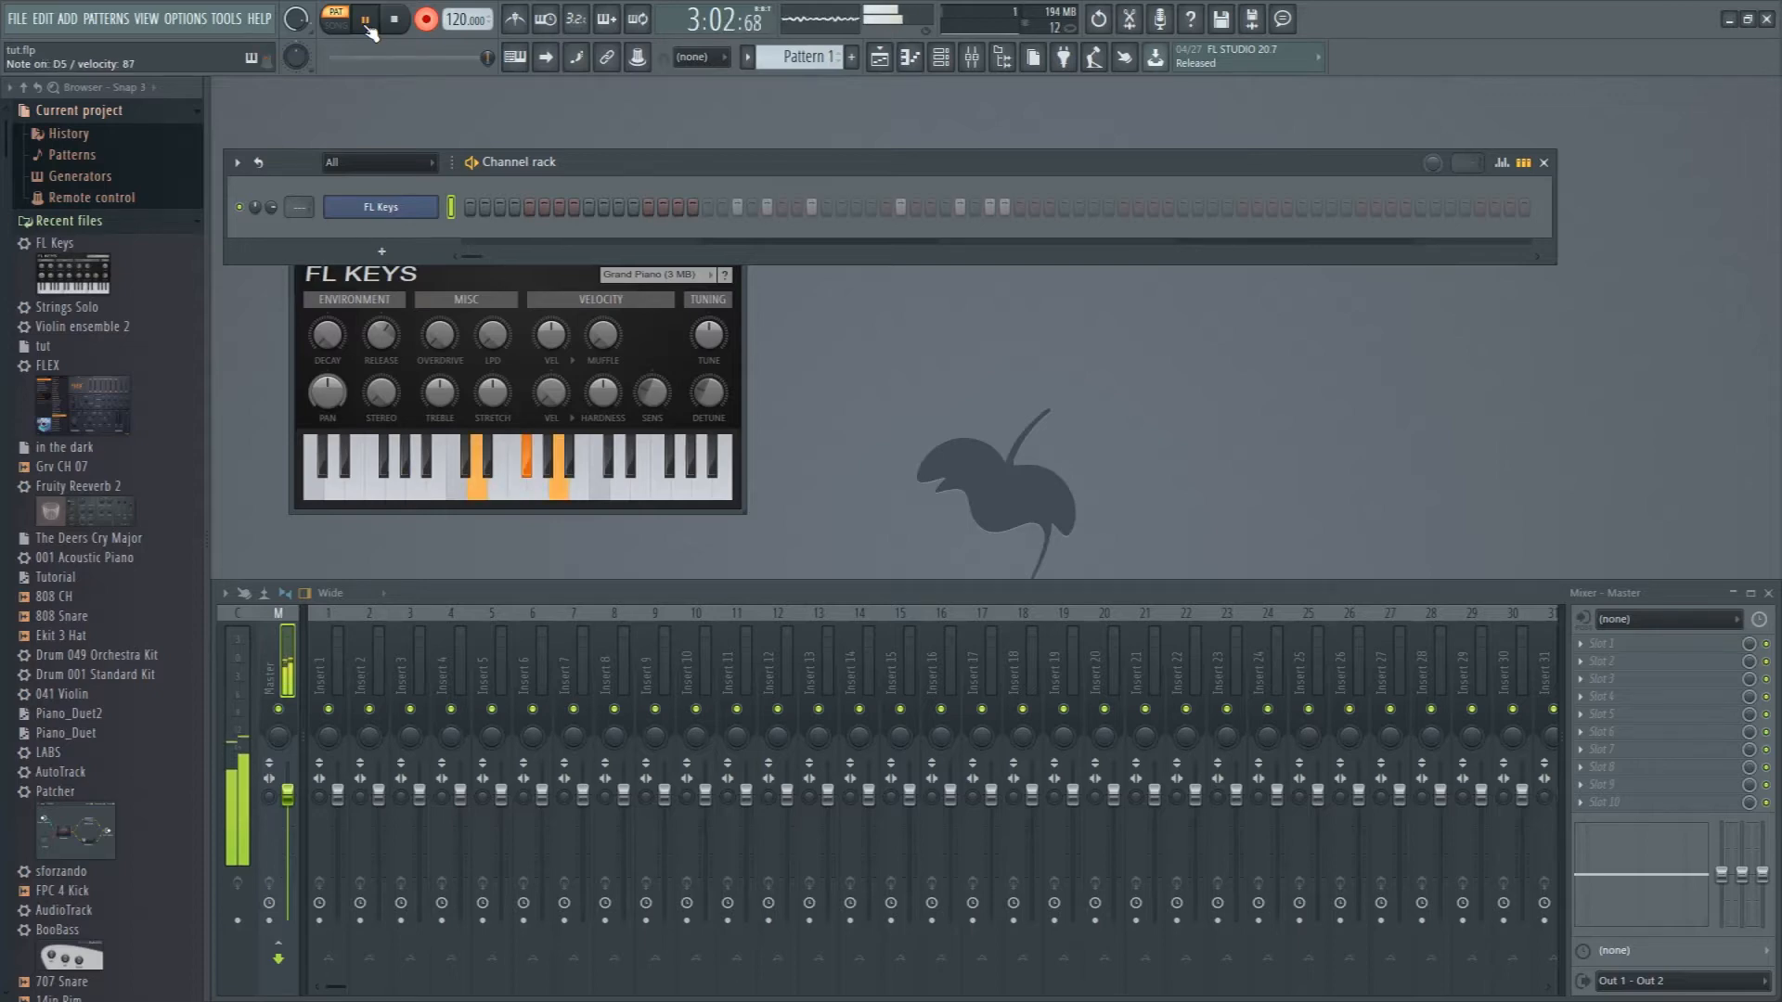
left_click(368, 26)
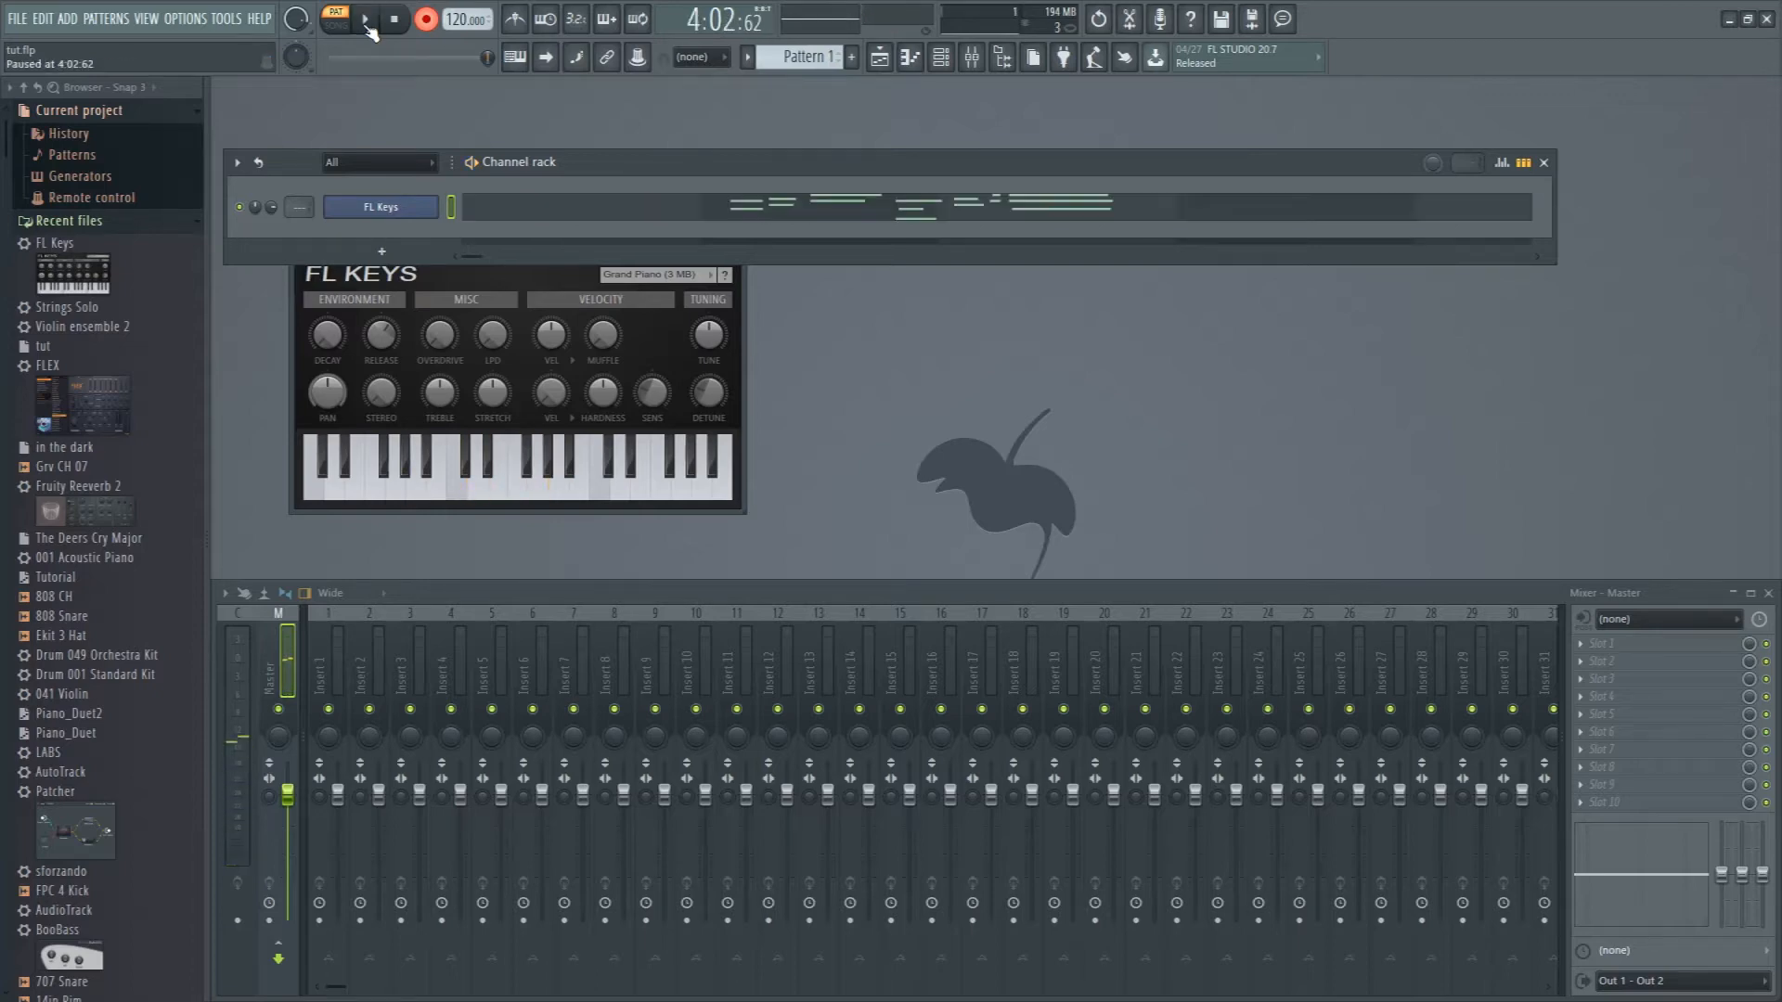
- Play the recorded chords back from the start of Pattern 1, undo the recording and return to the beginning
left_click_drag(486, 61, 440, 58)
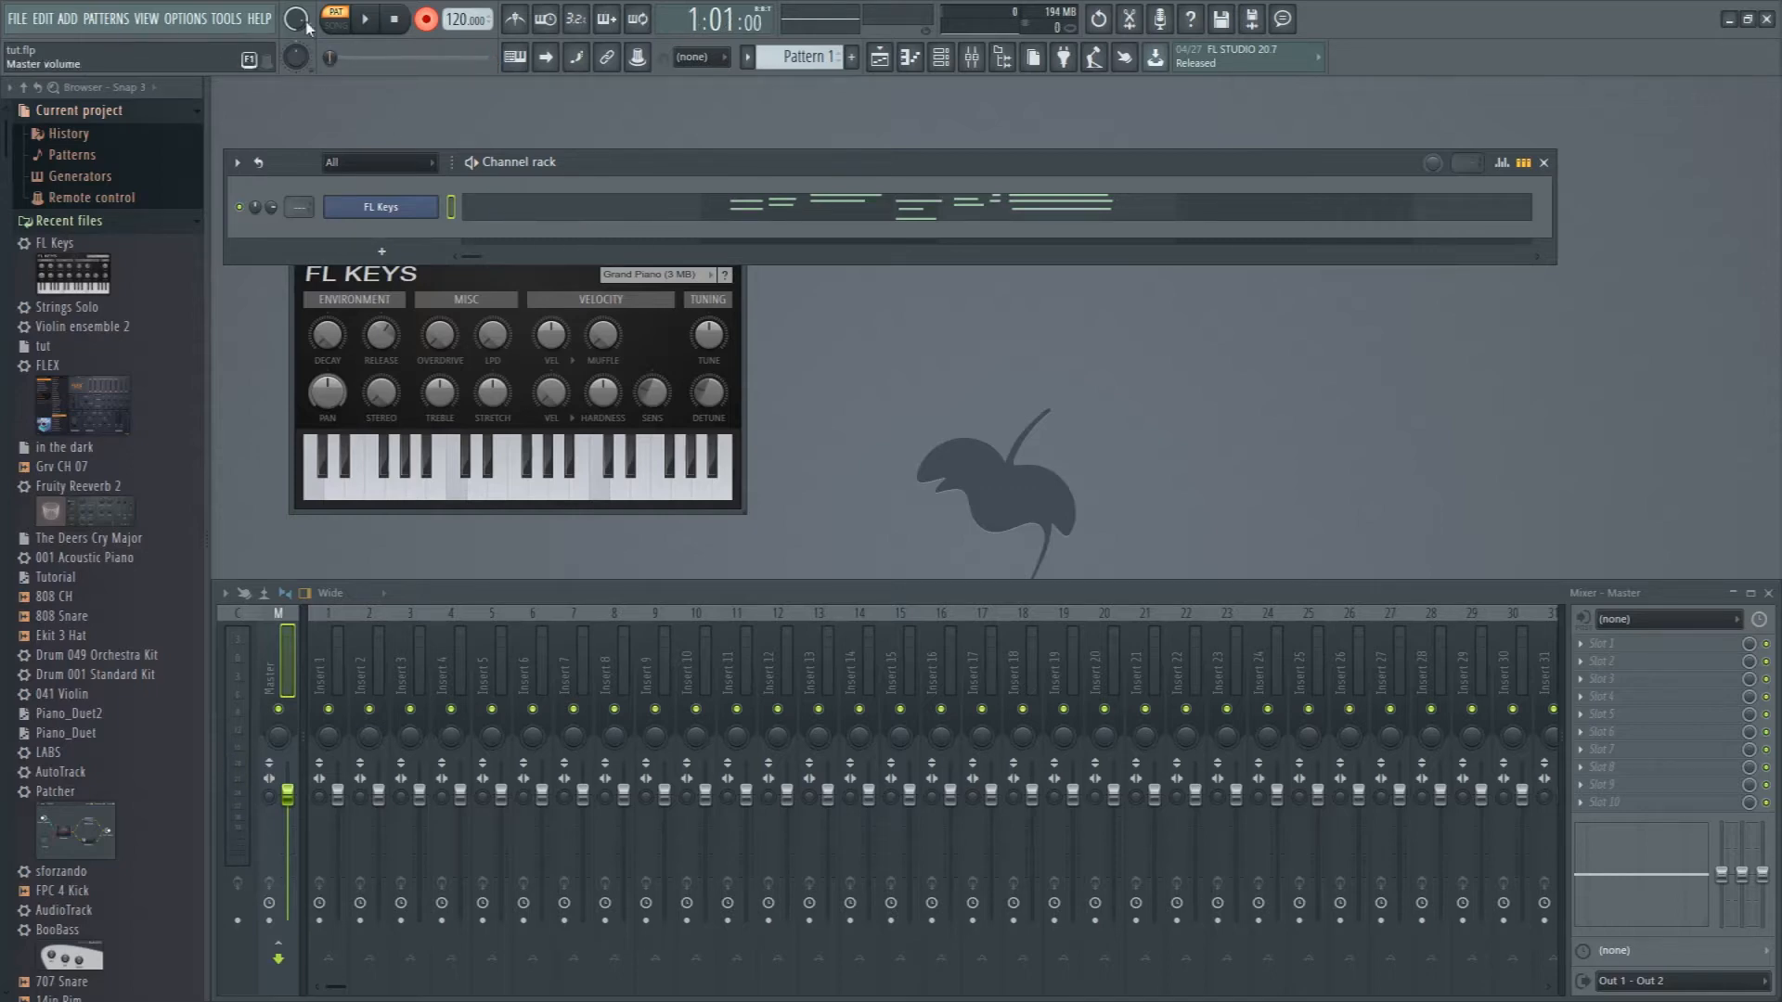
key("space")
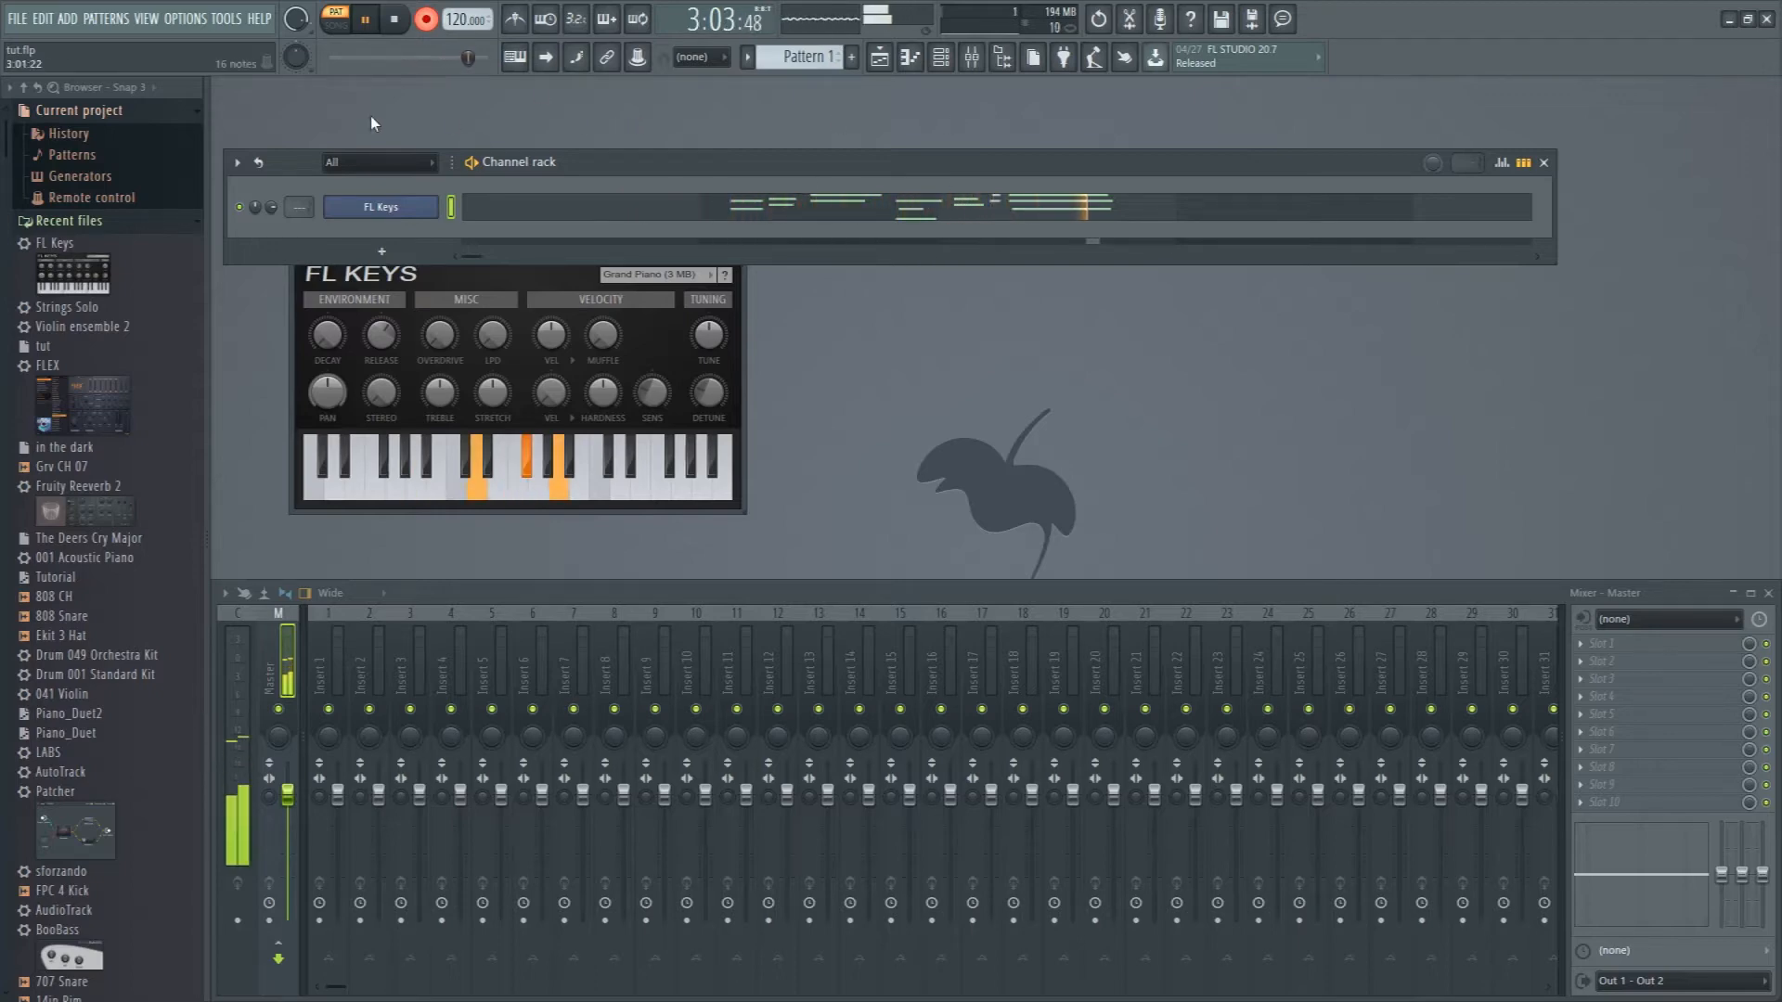
key("space")
key("ctrl+z")
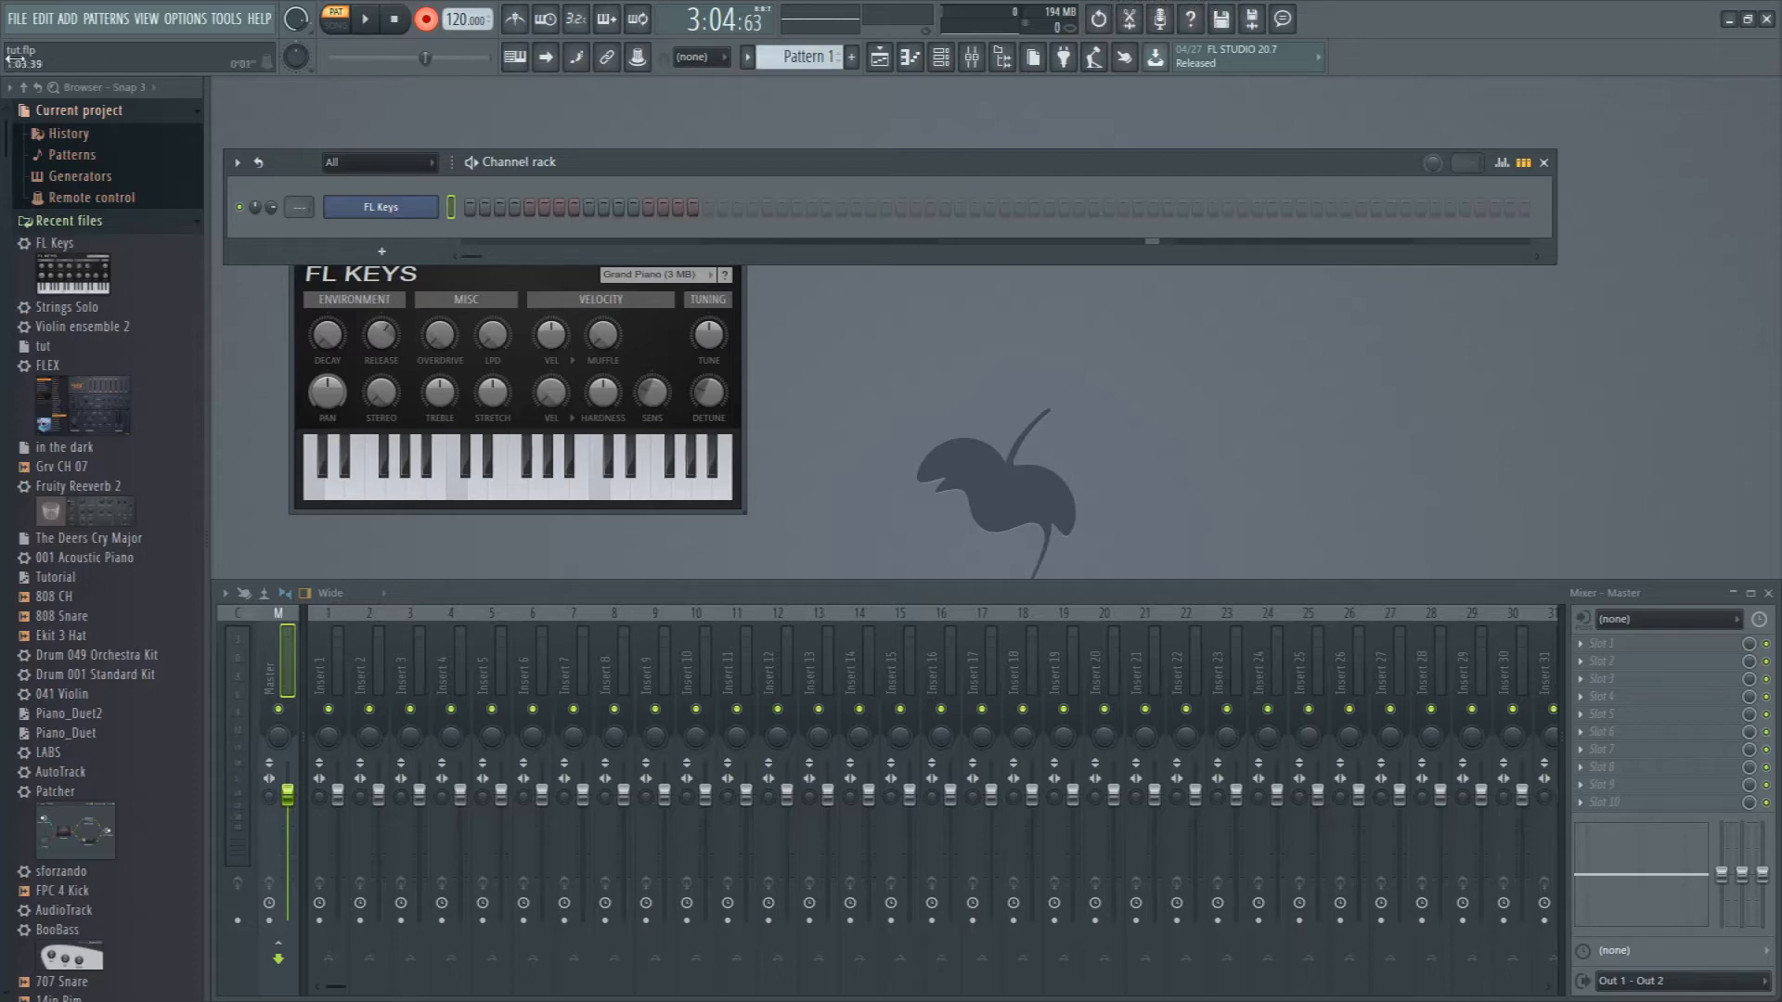
left_click(394, 19)
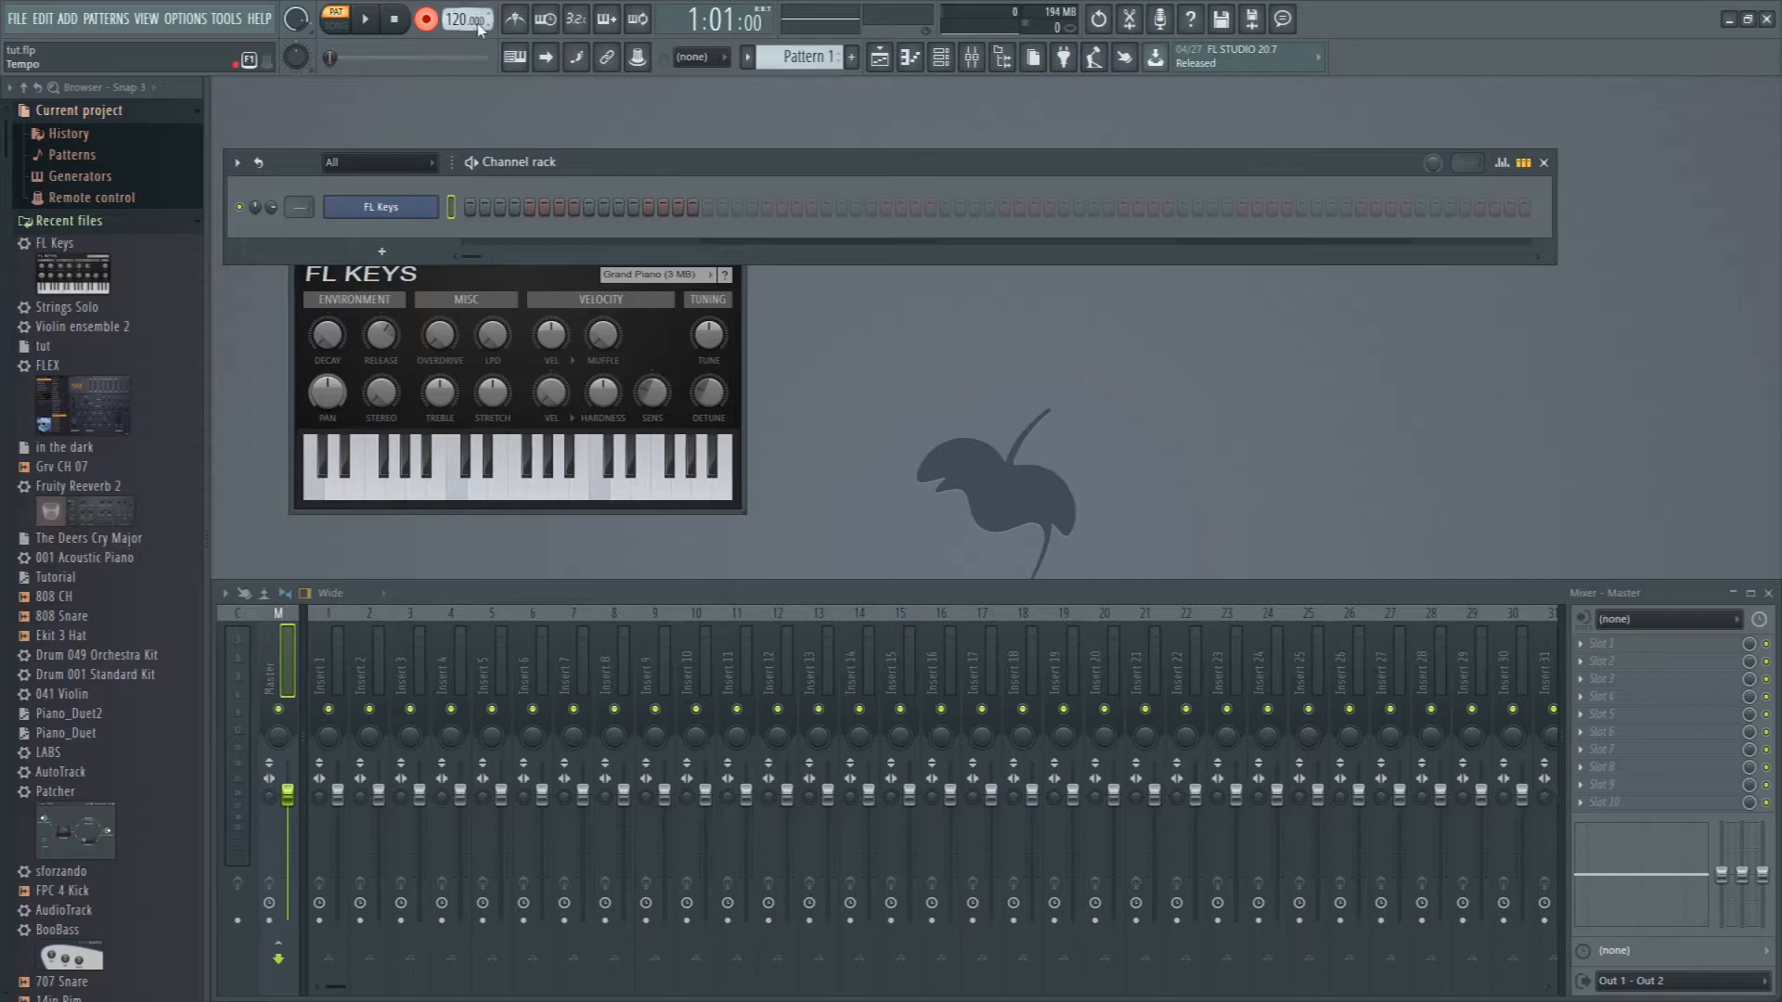
- Set the project tempo to 94 BPM, opening the Tempo tapper and closing it again
right_click(480, 29)
left_click(686, 93)
right_click(475, 28)
left_click(673, 190)
right_click(445, 23)
left_click(438, 28)
left_click_drag(456, 16, 455, 46)
right_click(455, 18)
left_click(630, 37)
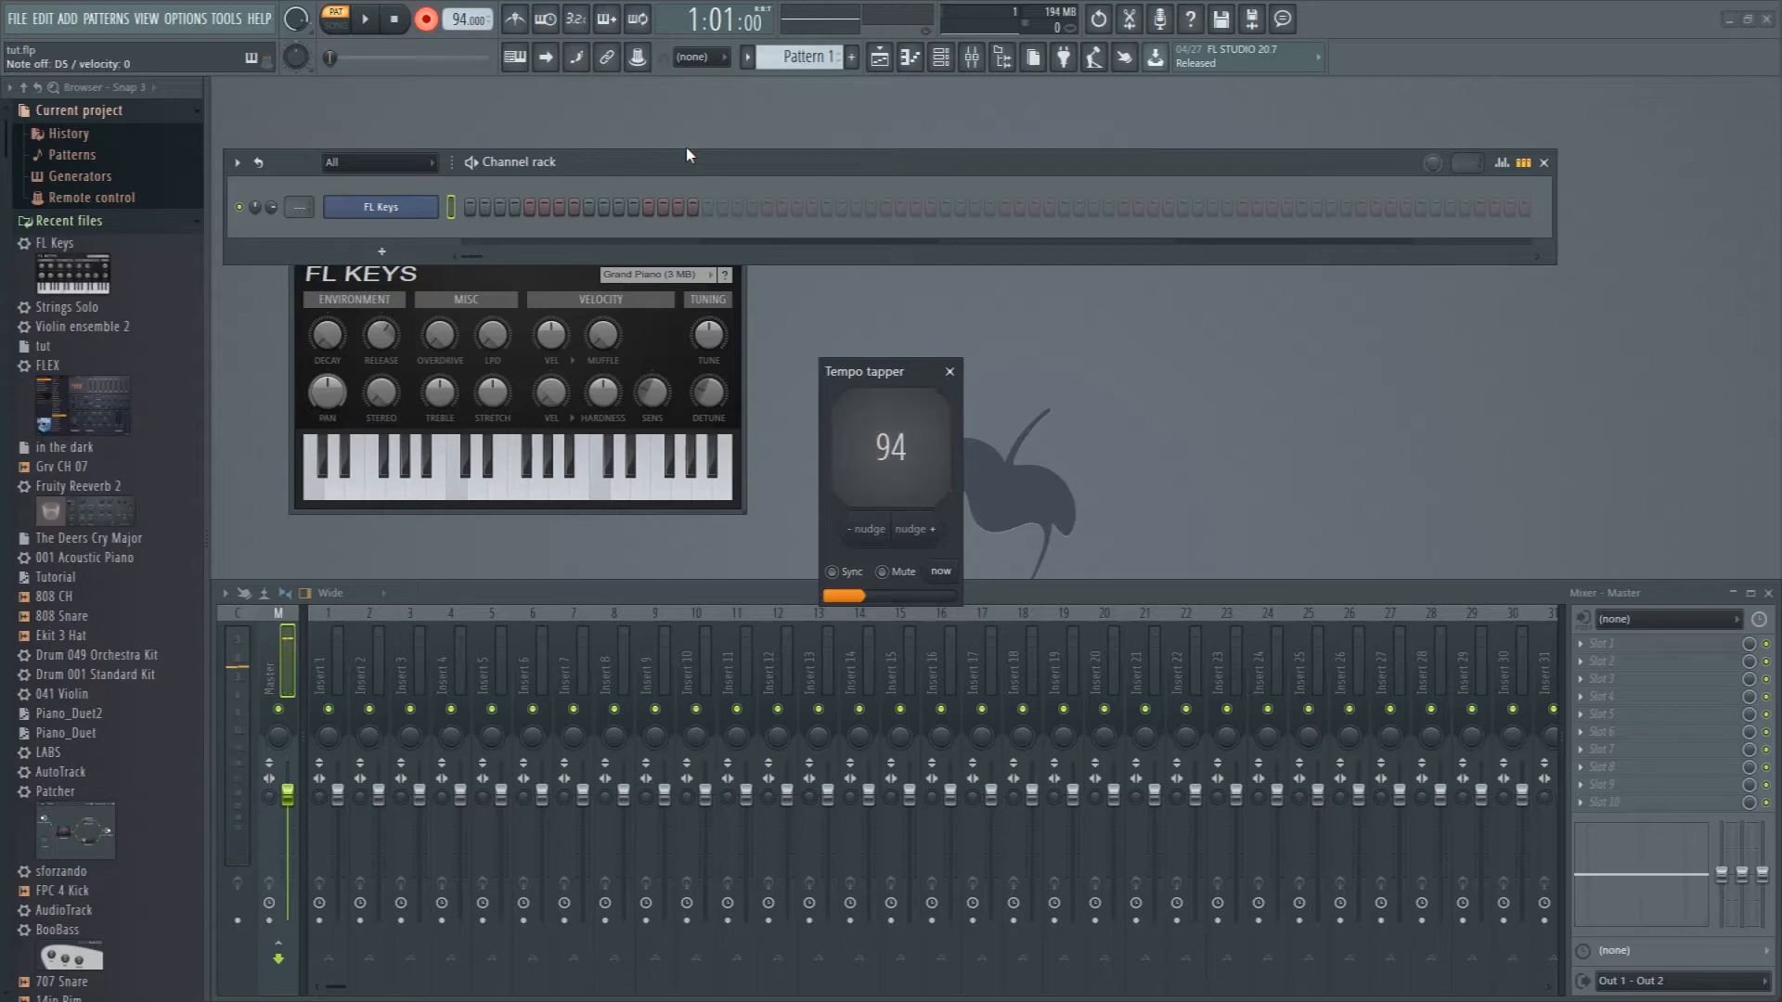
left_click(949, 371)
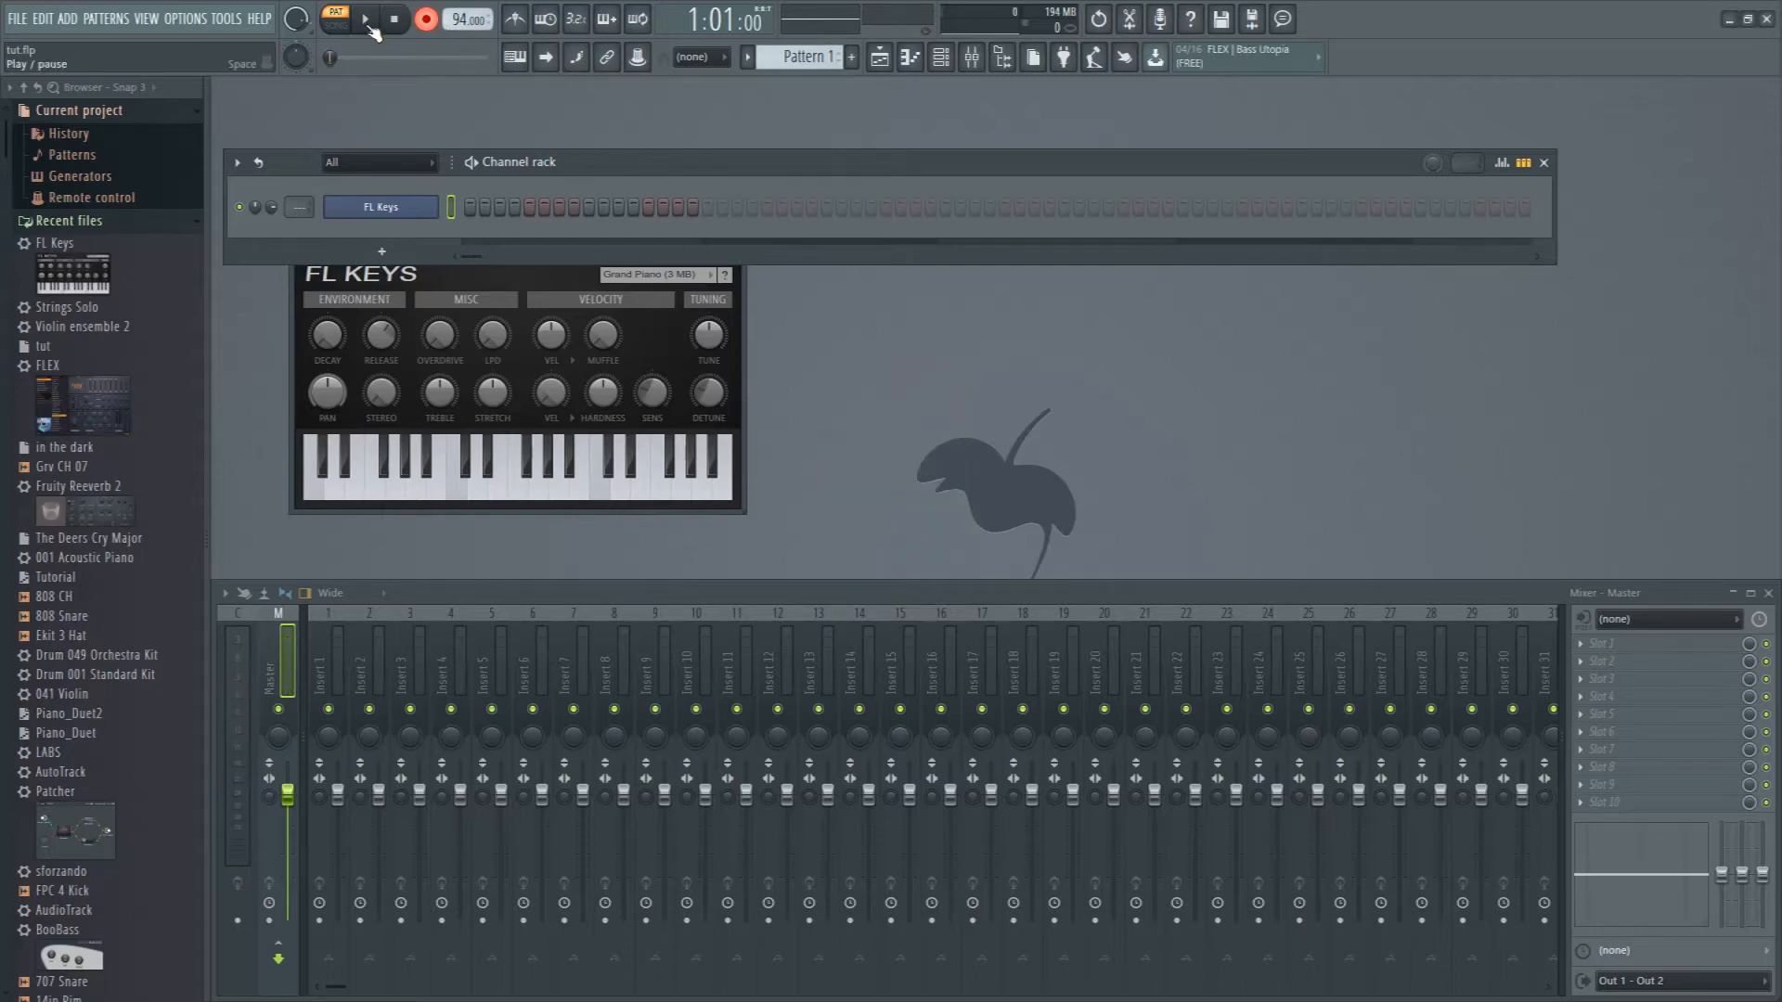
- Turn on the metronome and record a single-note melody with FL Keys into Pattern 1
left_click(516, 28)
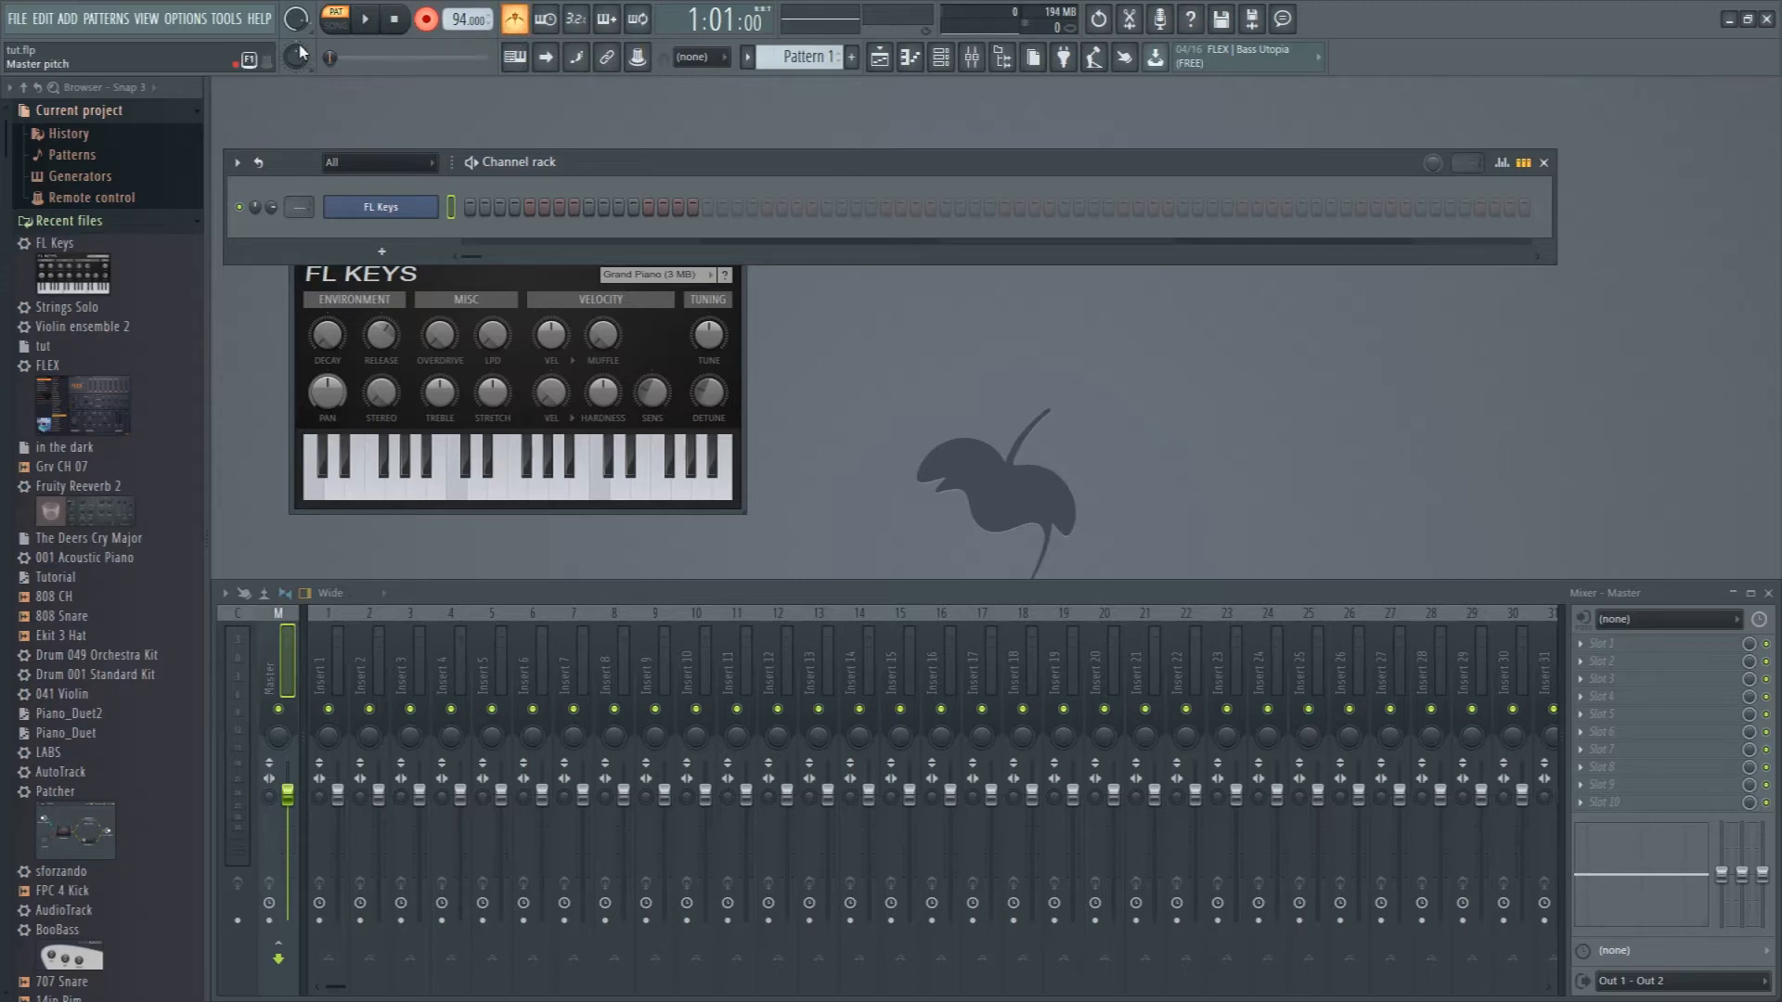
left_click(365, 31)
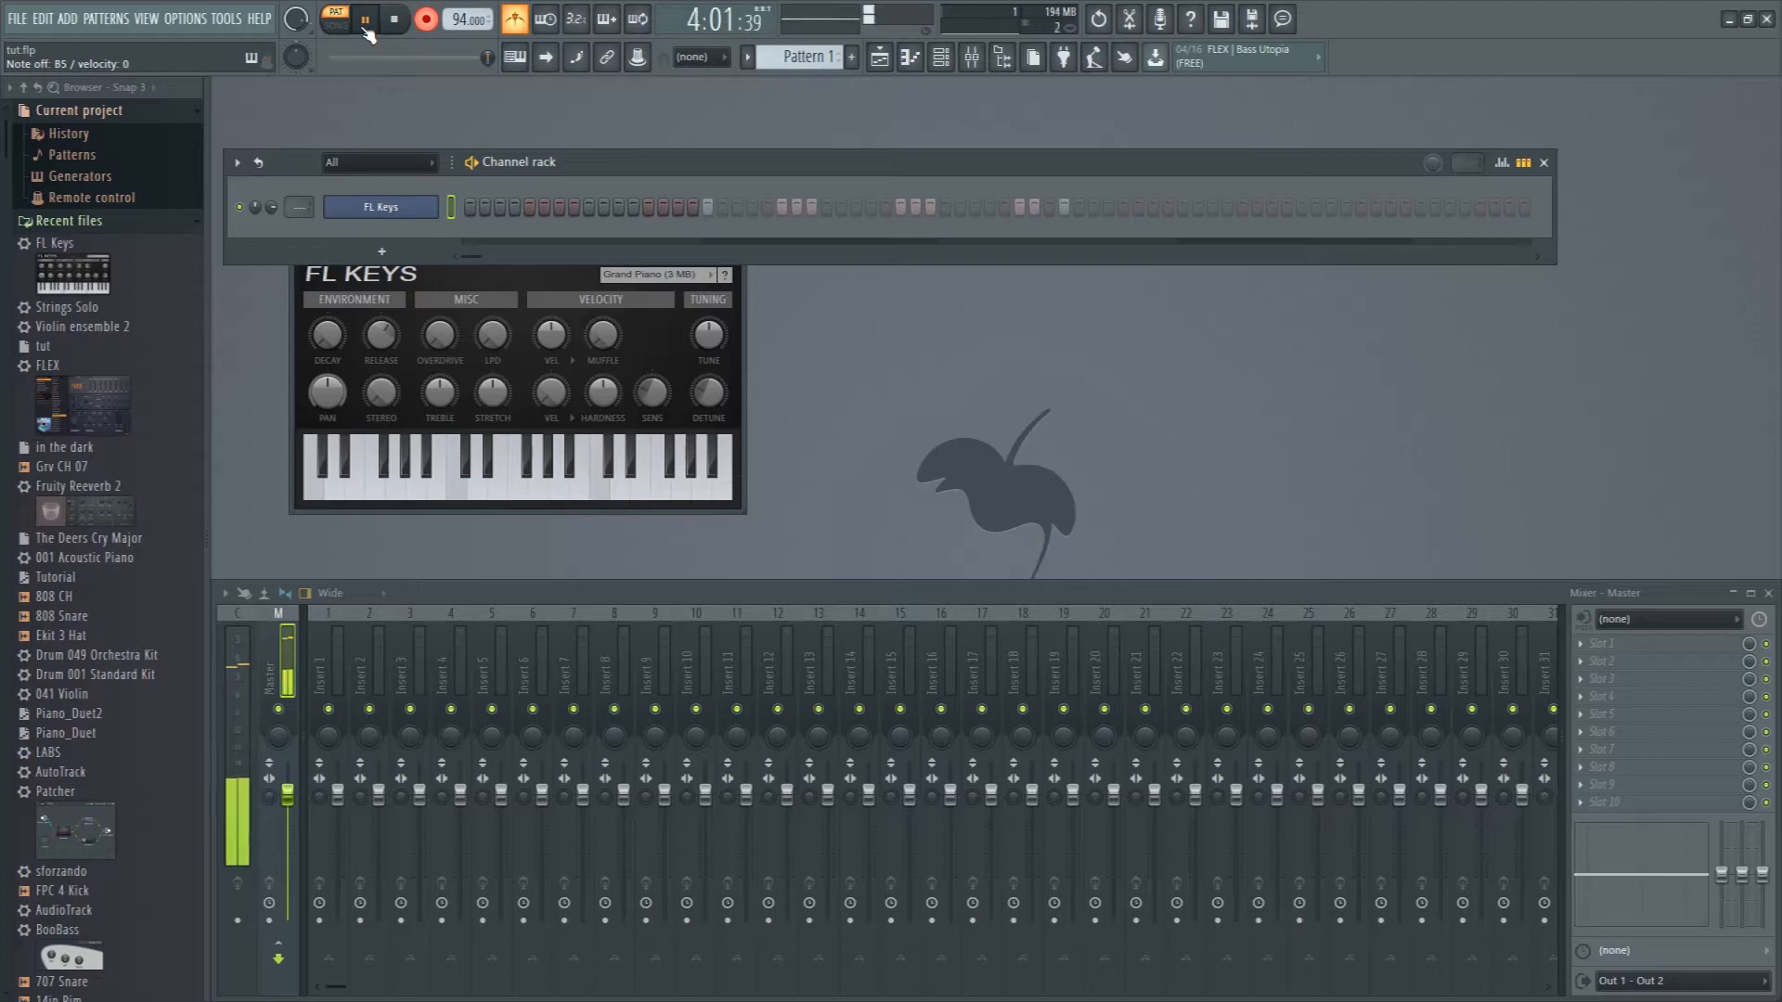
left_click(365, 28)
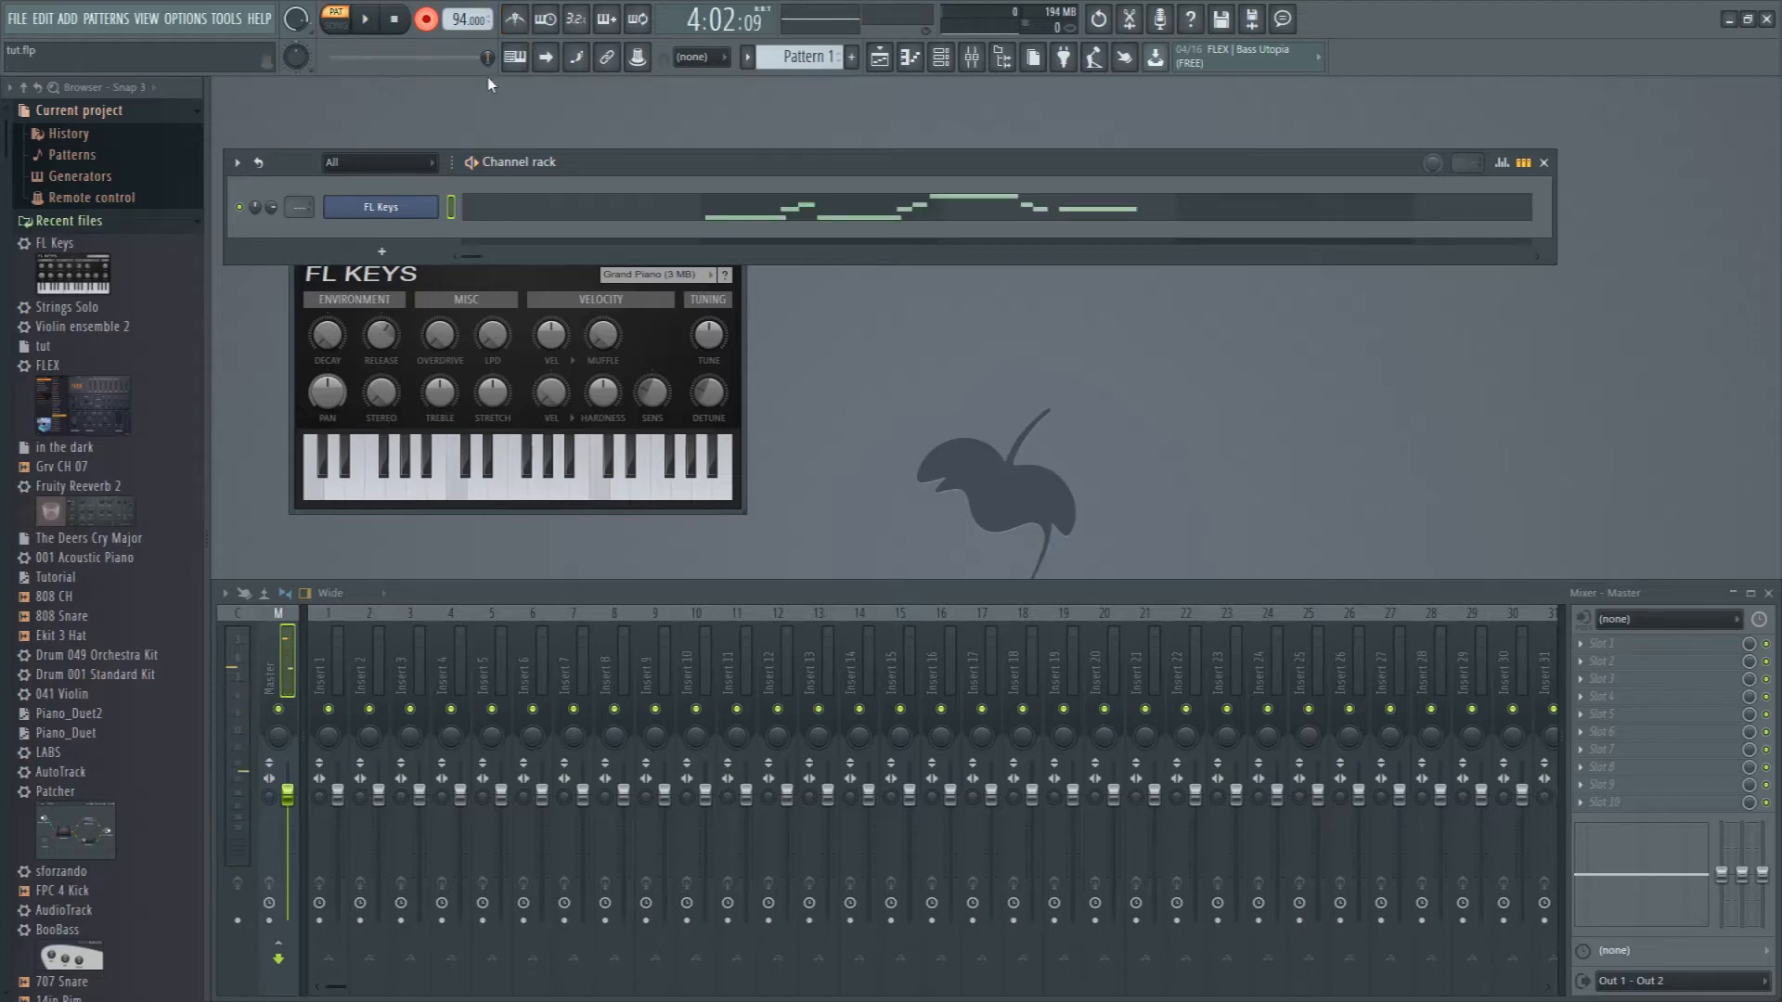
- Play the metronome-timed melody back from the start with the metronome off and undo the recorded notes
left_click_drag(486, 57, 340, 58)
left_click(363, 20)
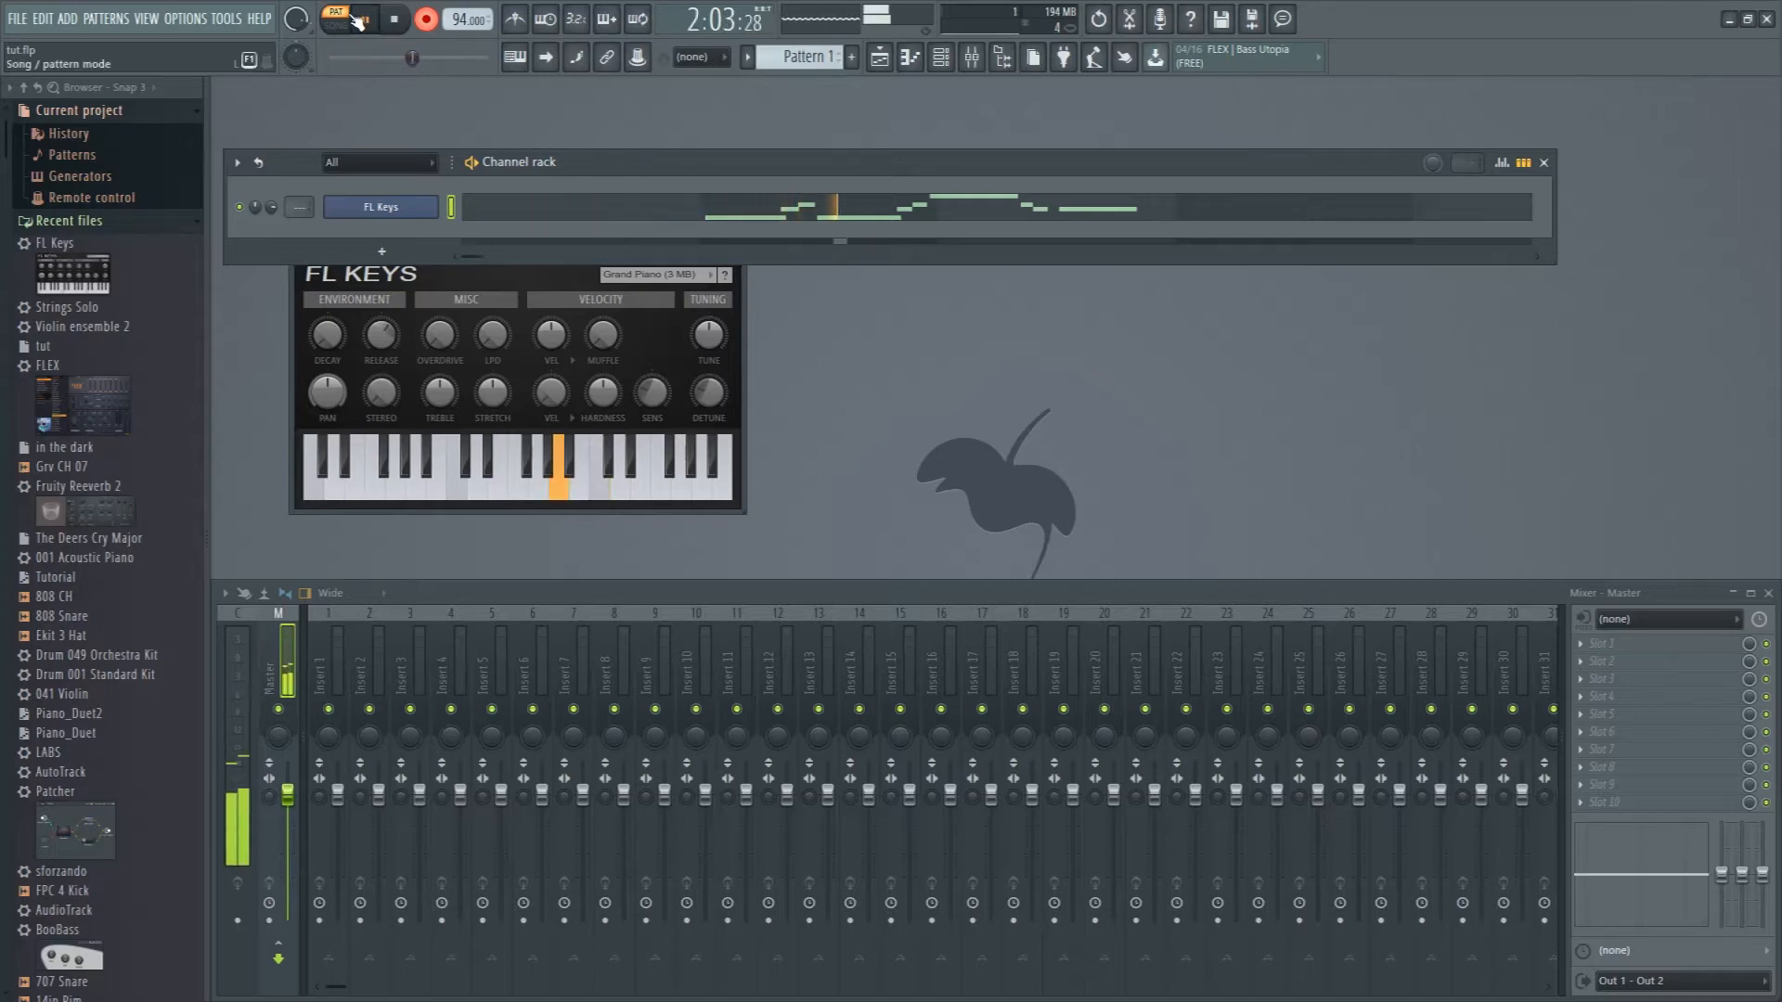
left_click(363, 20)
key("ctrl+z")
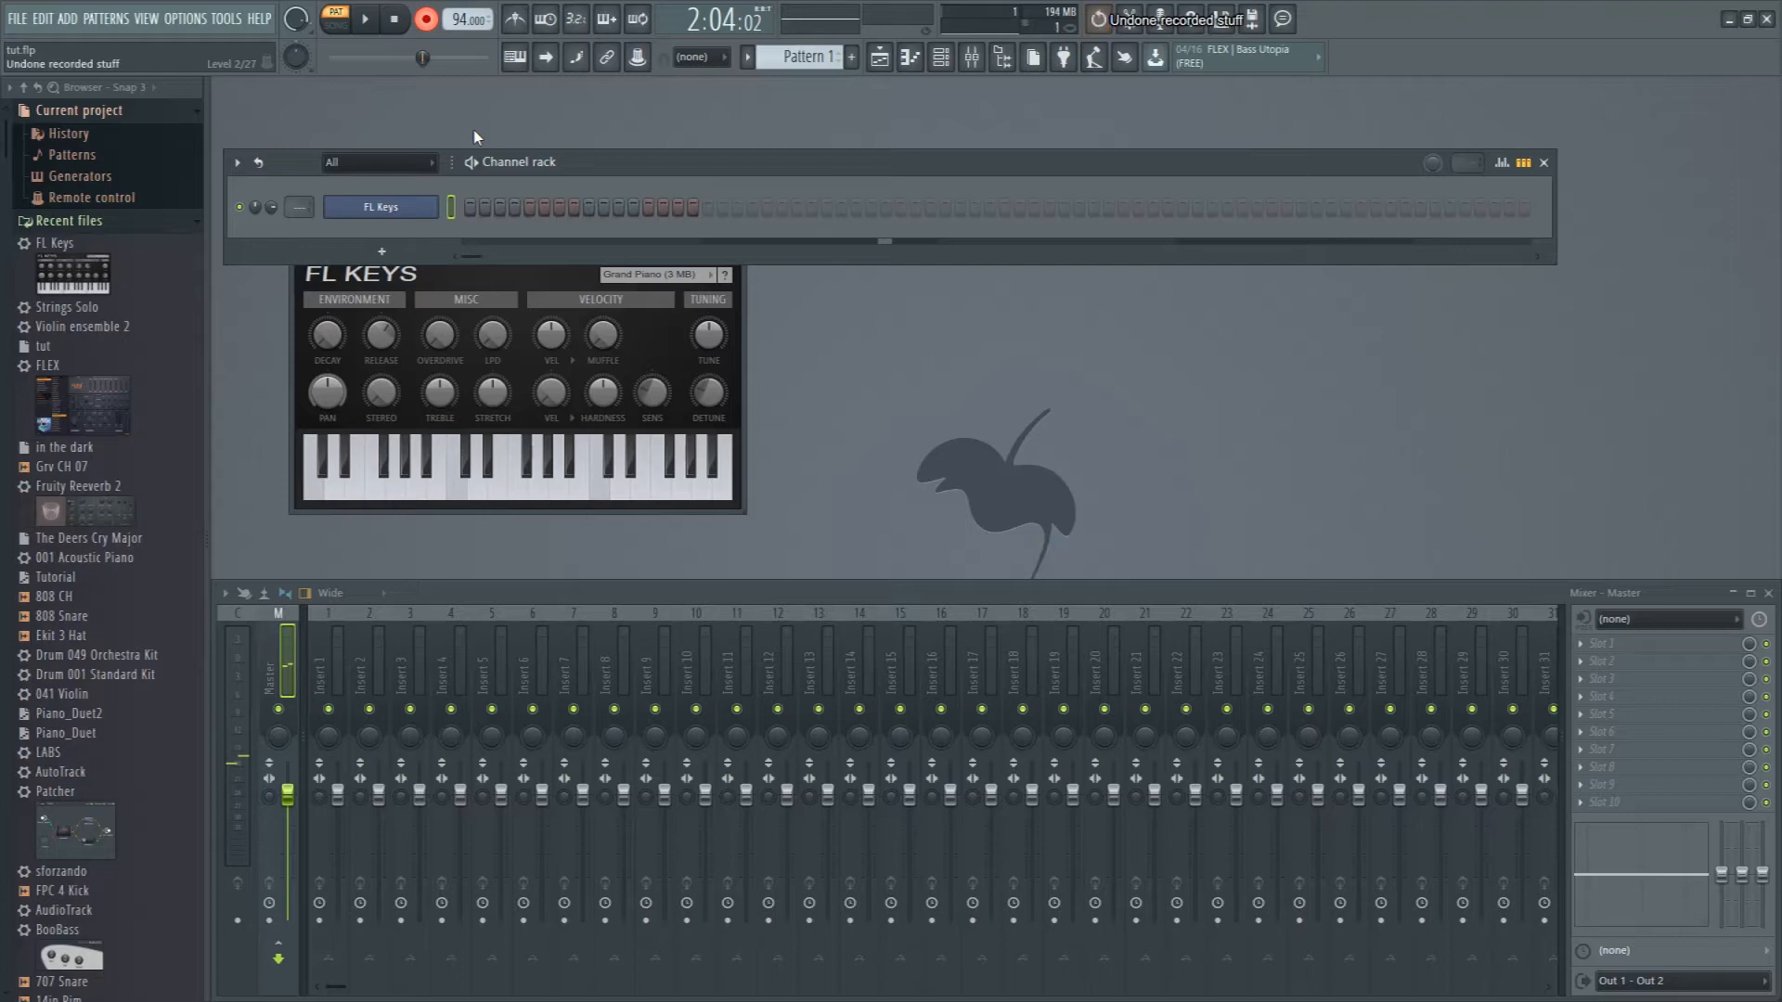
- Enable the countdown before recording, record a short FL Keys phrase from bar 1, and undo it
left_click(580, 21)
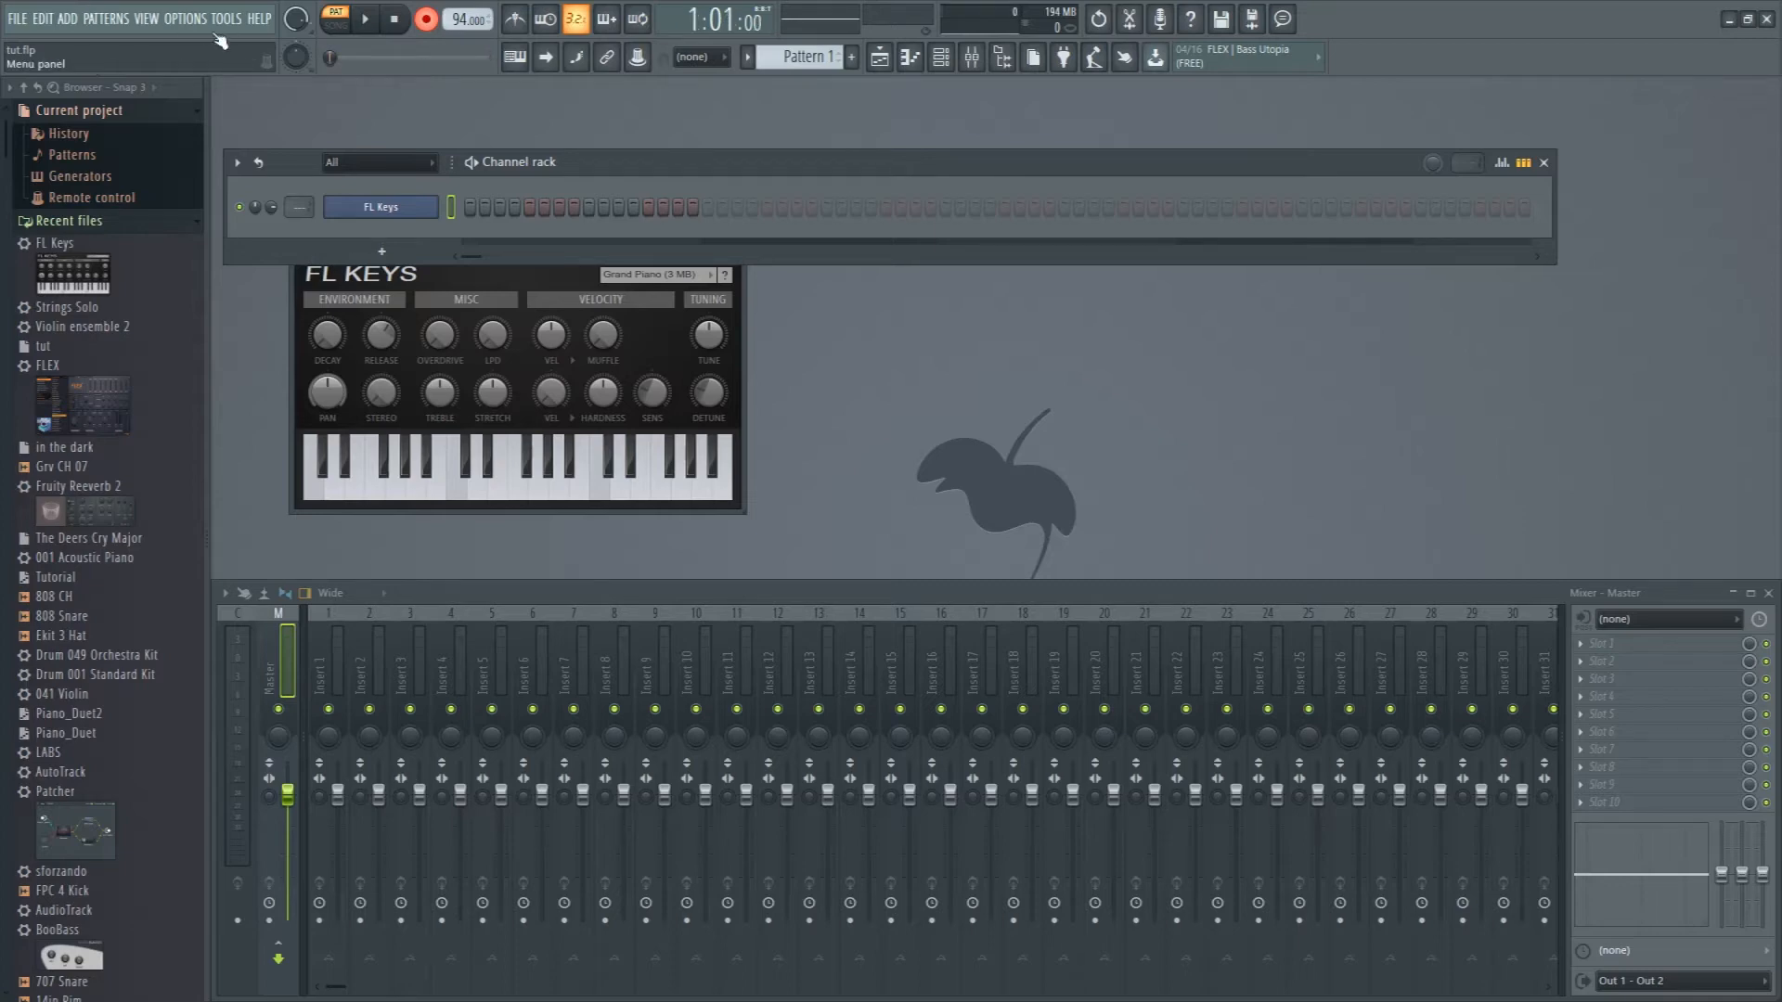
left_click(368, 21)
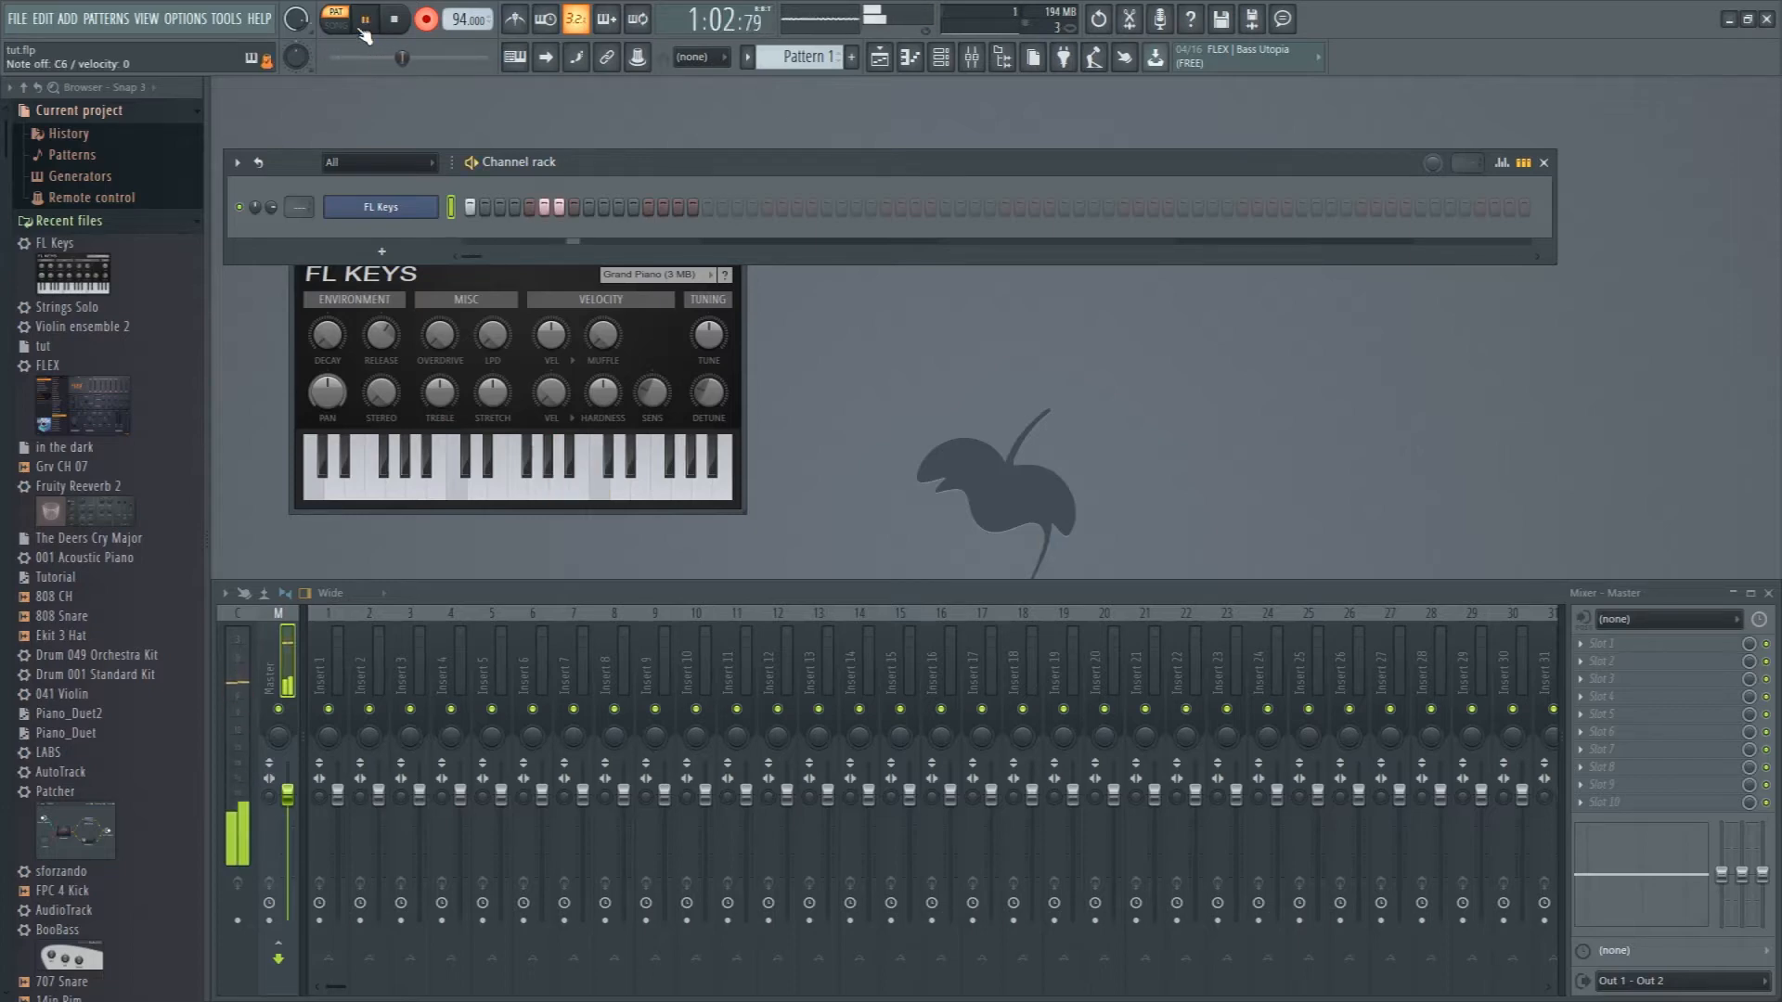
left_click(362, 31)
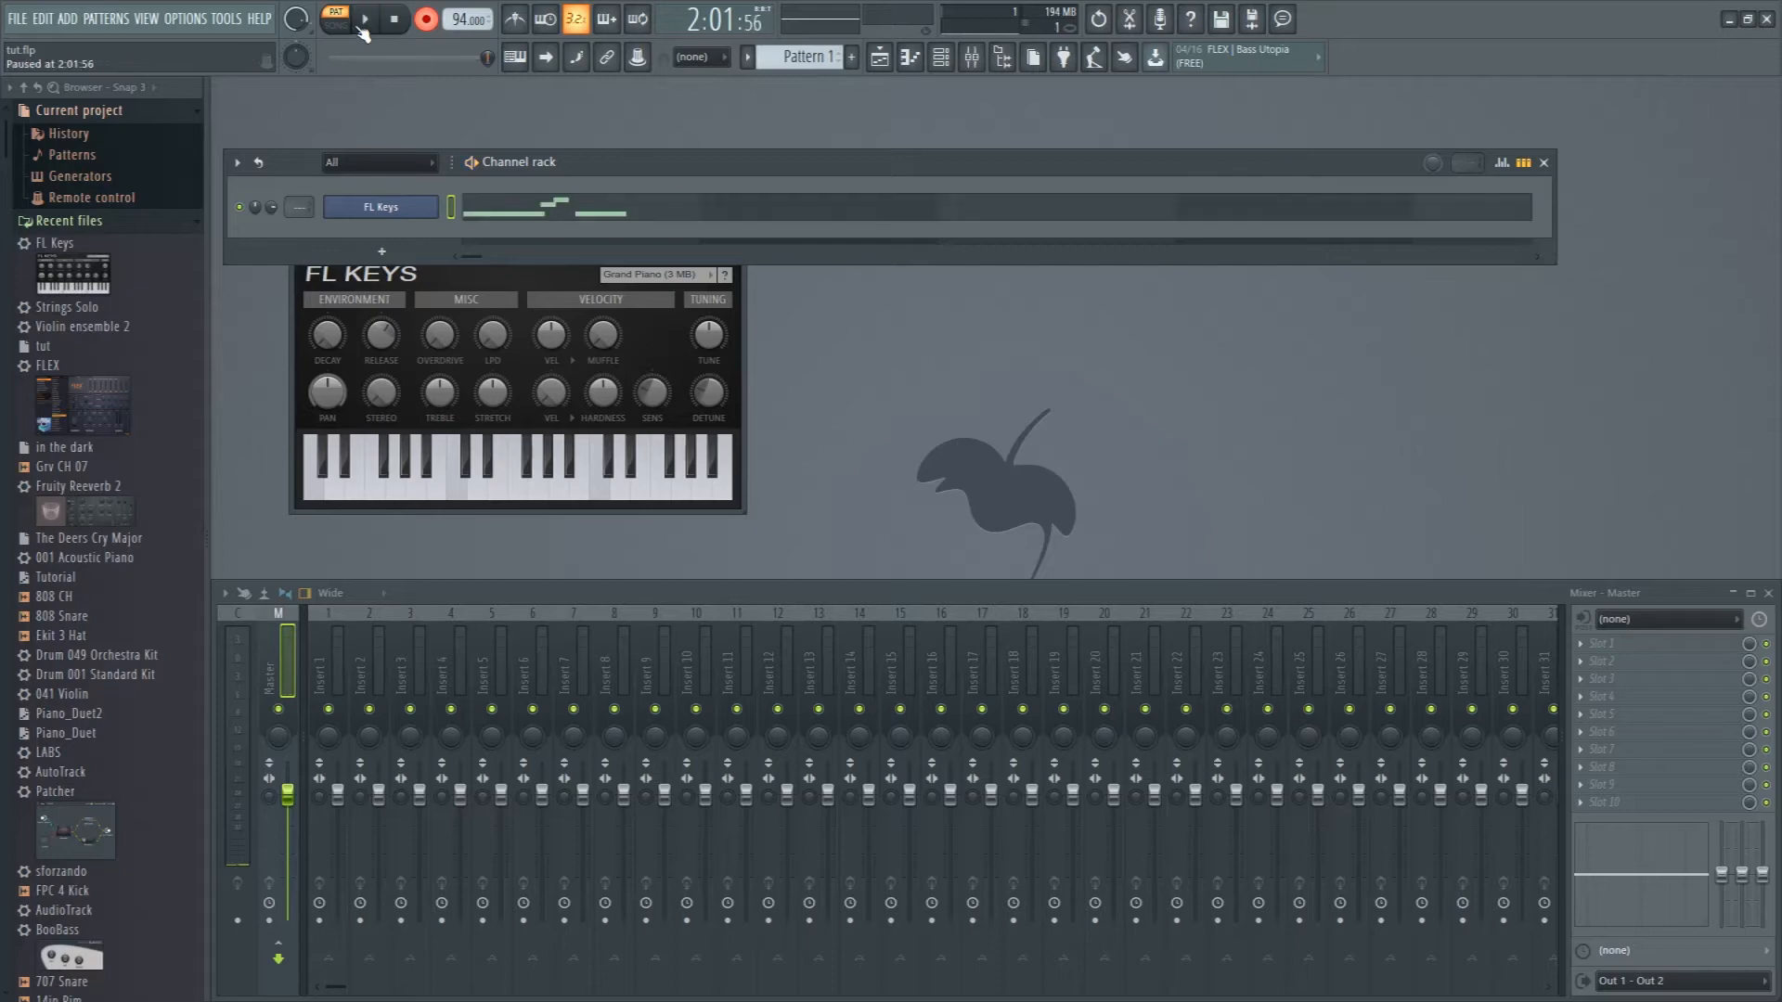
key("ctrl+z")
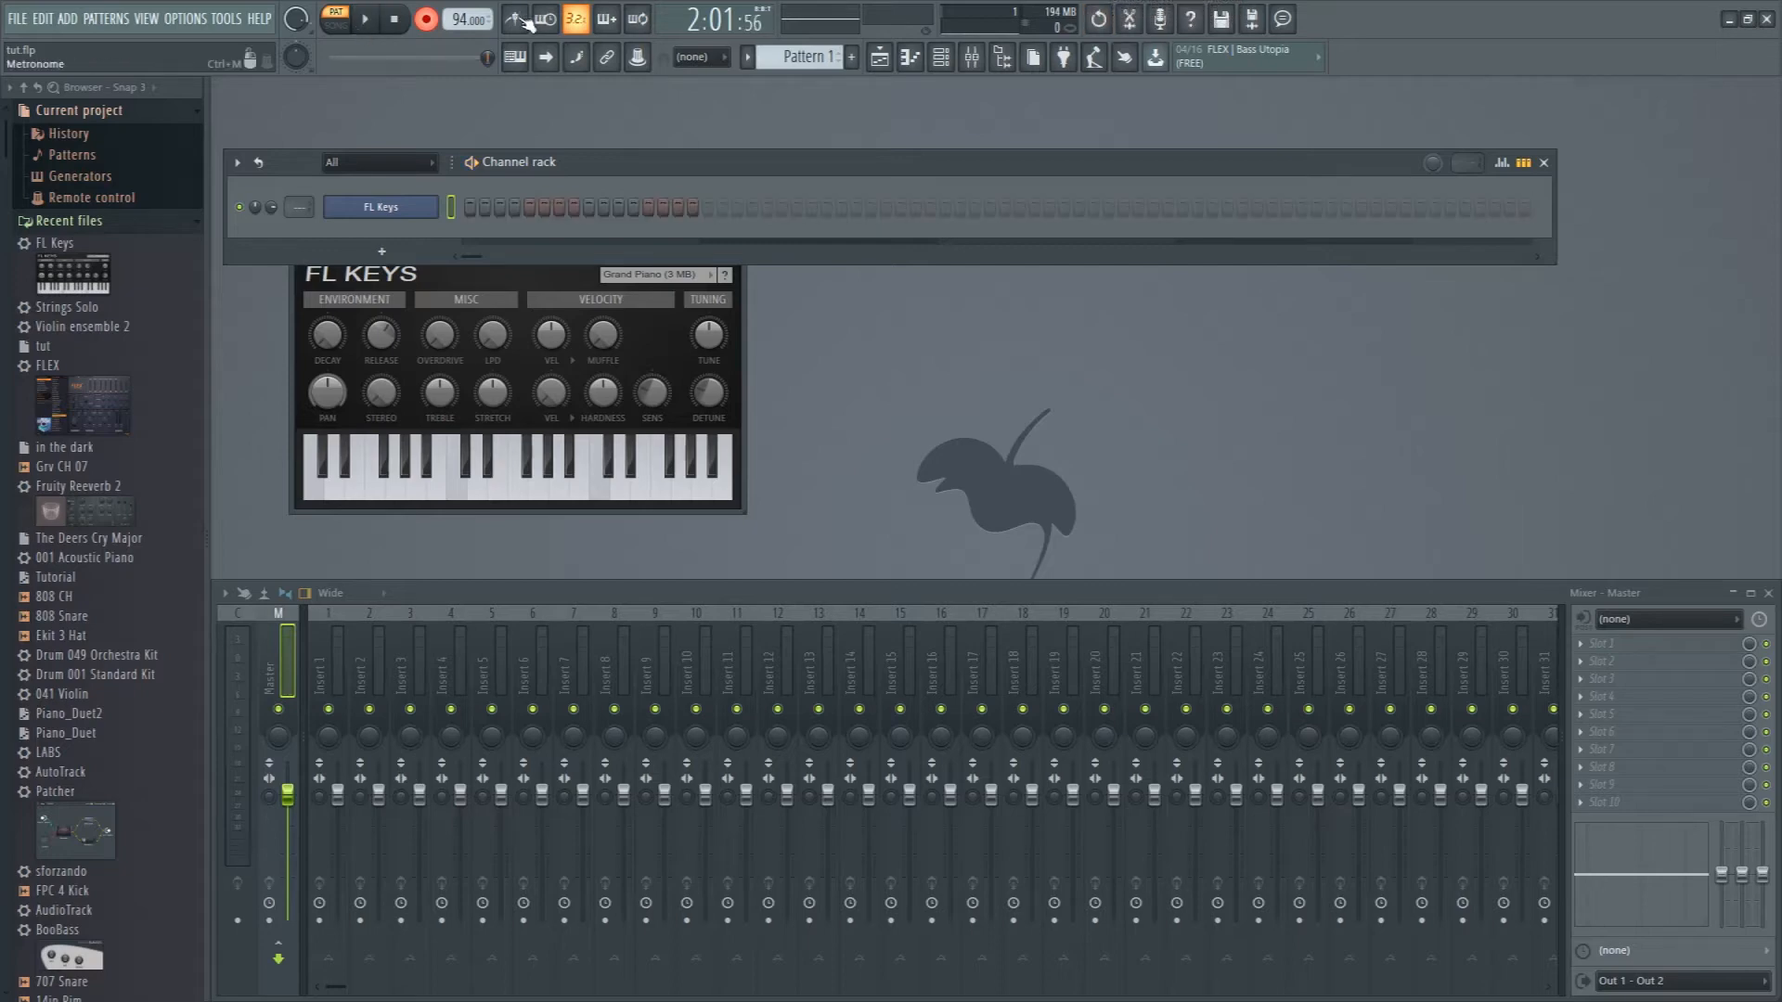
- Turn on the metronome alongside the countdown and record an FL Keys melody from the start of Pattern 1
left_click(517, 23)
left_click(395, 20)
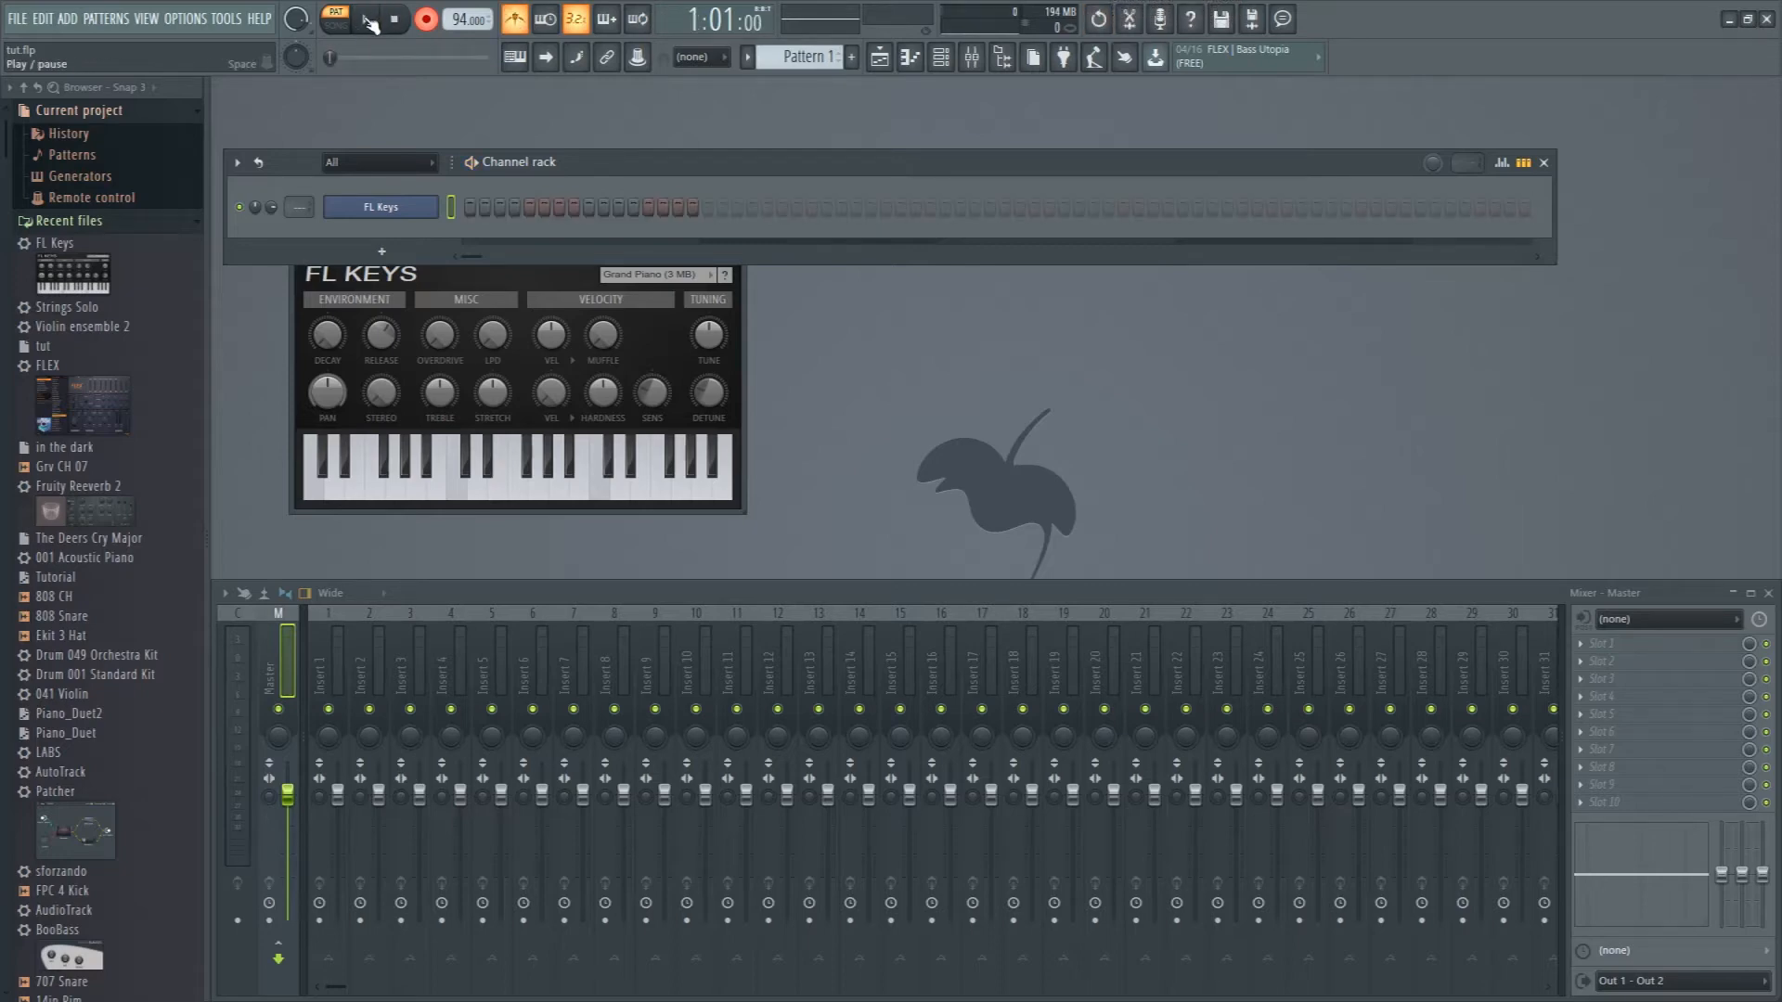
left_click(368, 22)
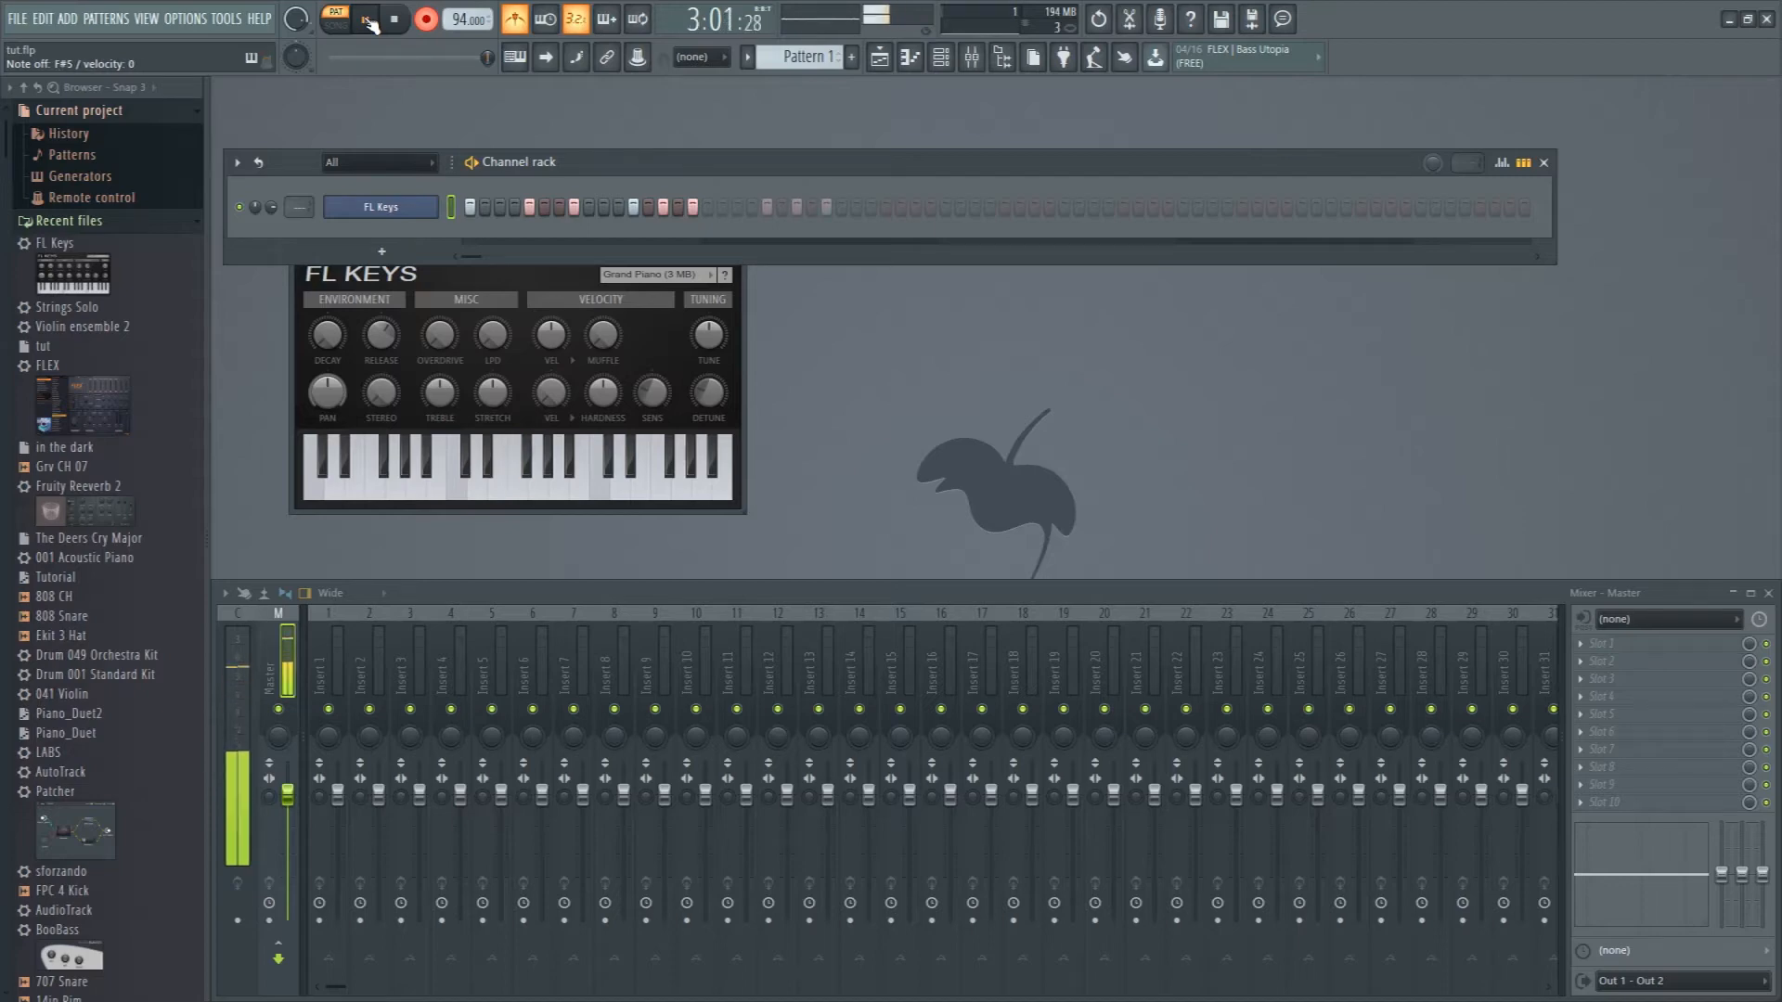
left_click(369, 23)
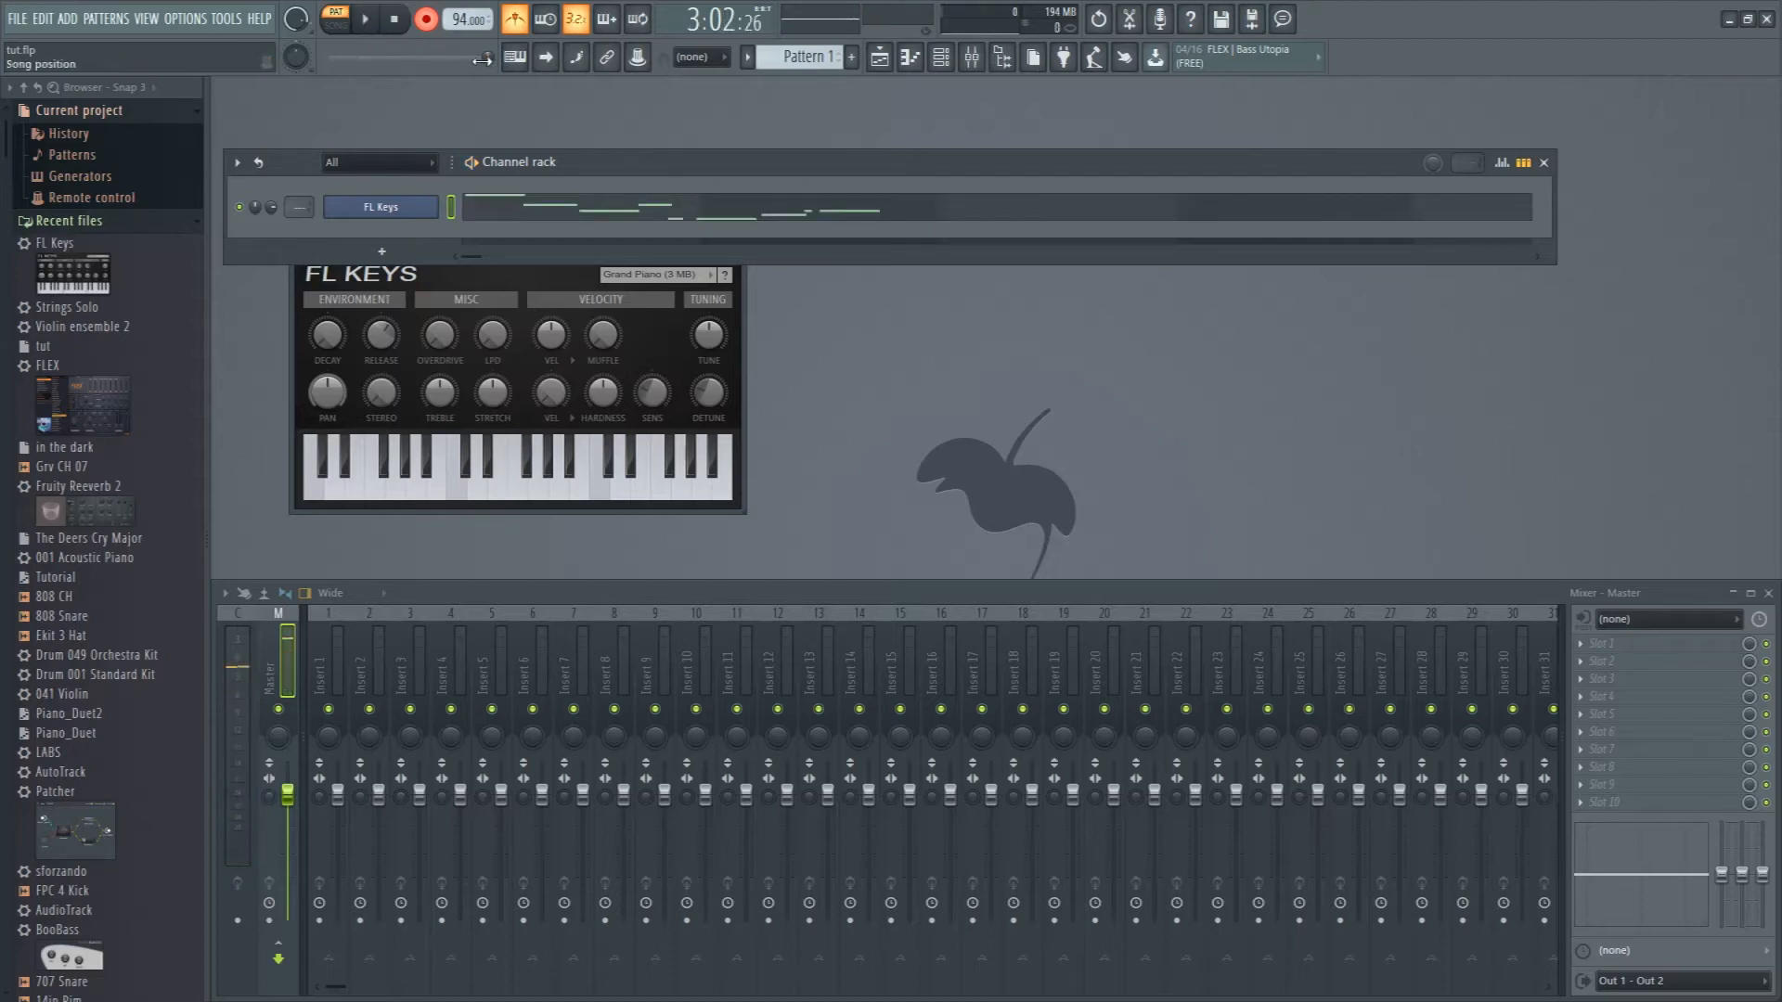
- Return to the pattern's start and switch off the recording countdown, the metronome and record mode
left_click(394, 20)
left_click(577, 22)
left_click(516, 25)
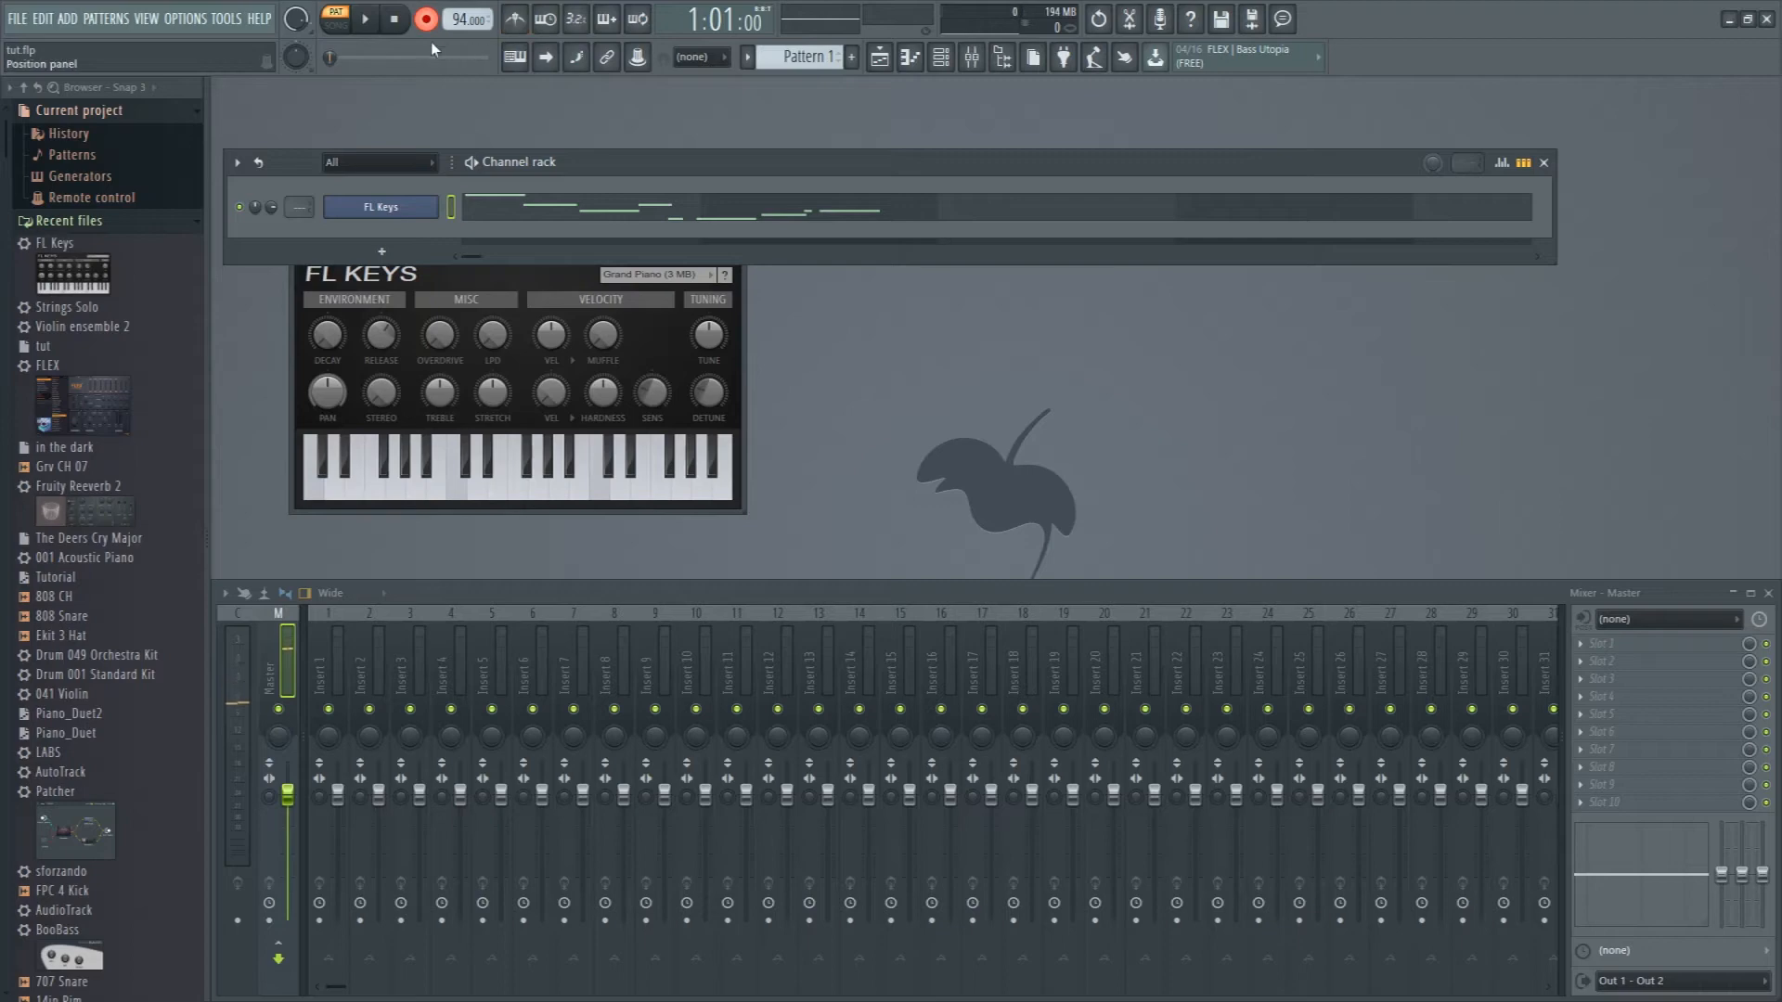
left_click(426, 19)
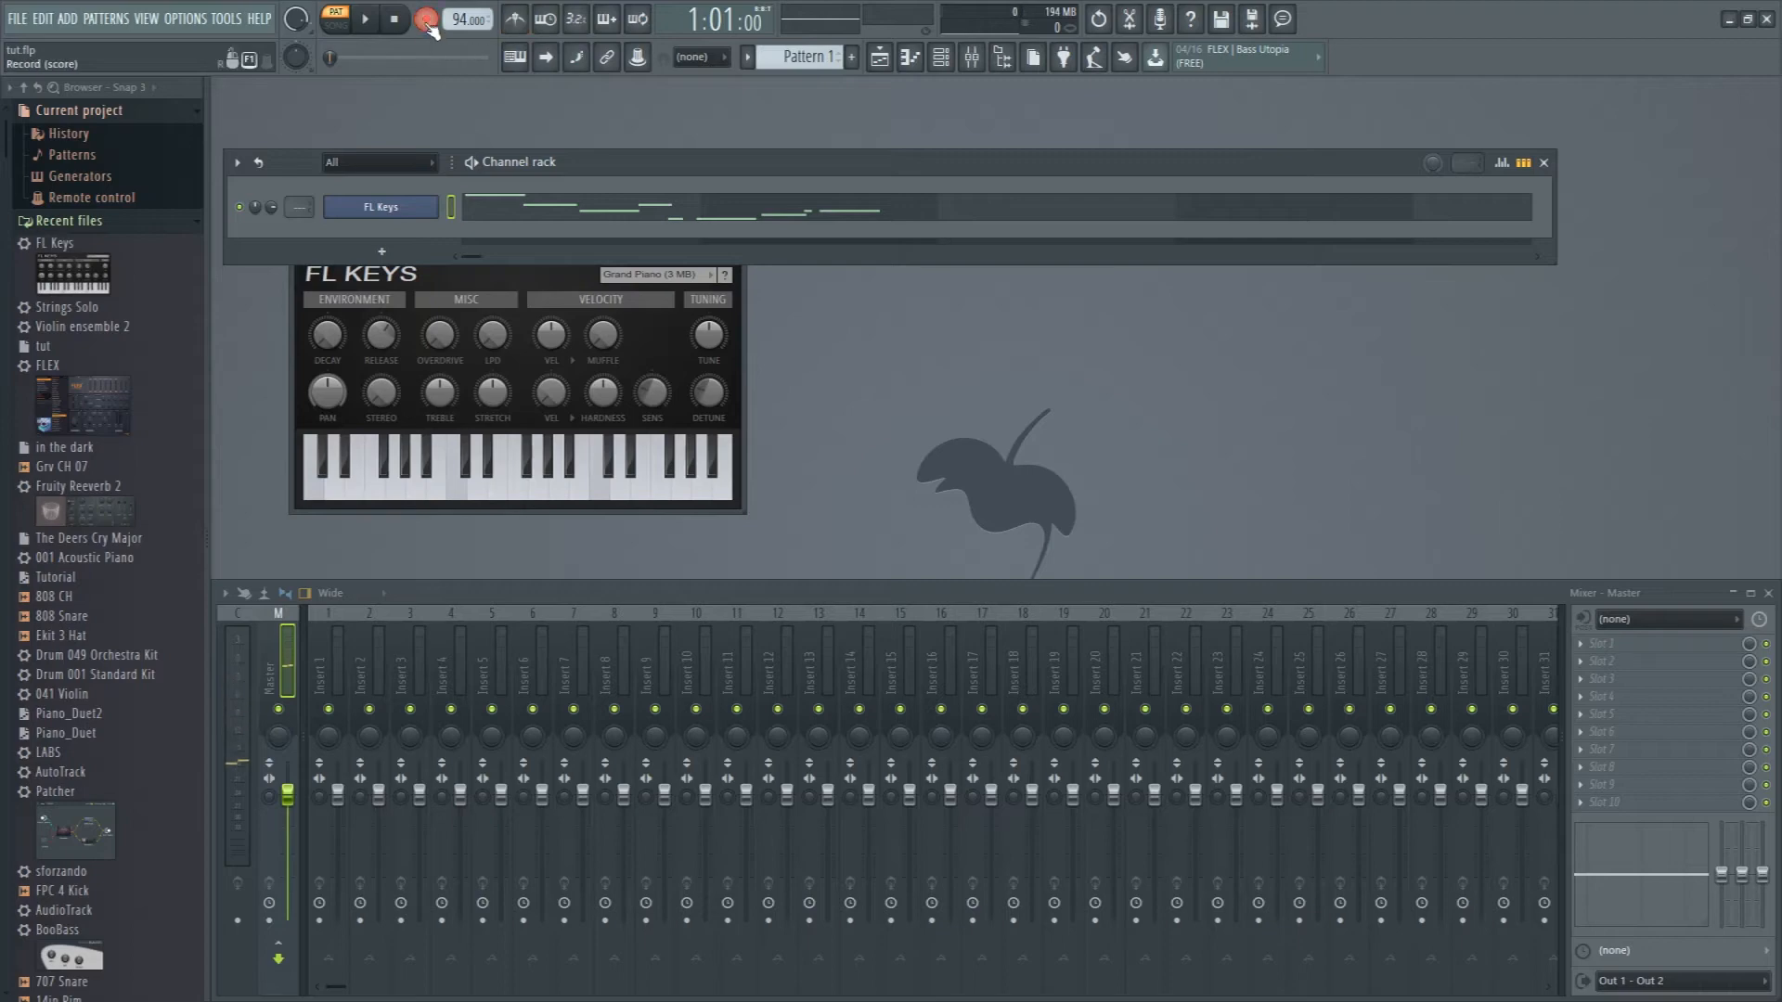
- Play back the melody recorded with the countdown and undo its notes
left_click(367, 22)
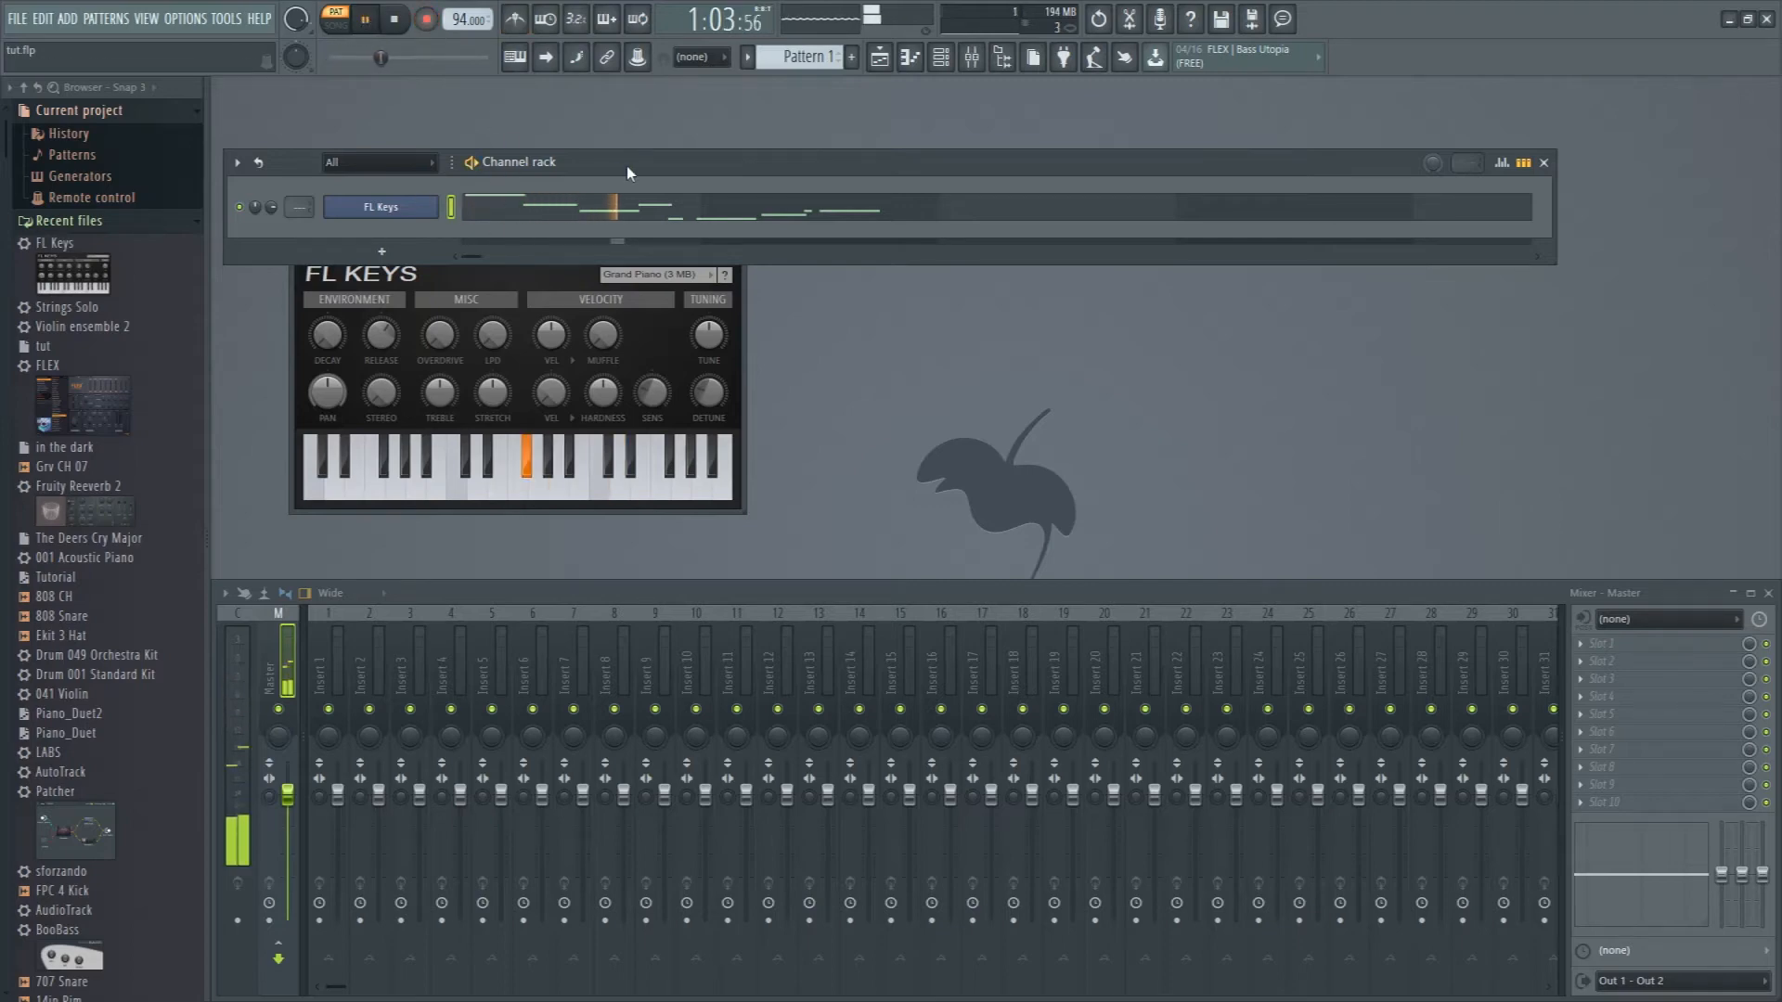
left_click(375, 32)
key("ctrl+z")
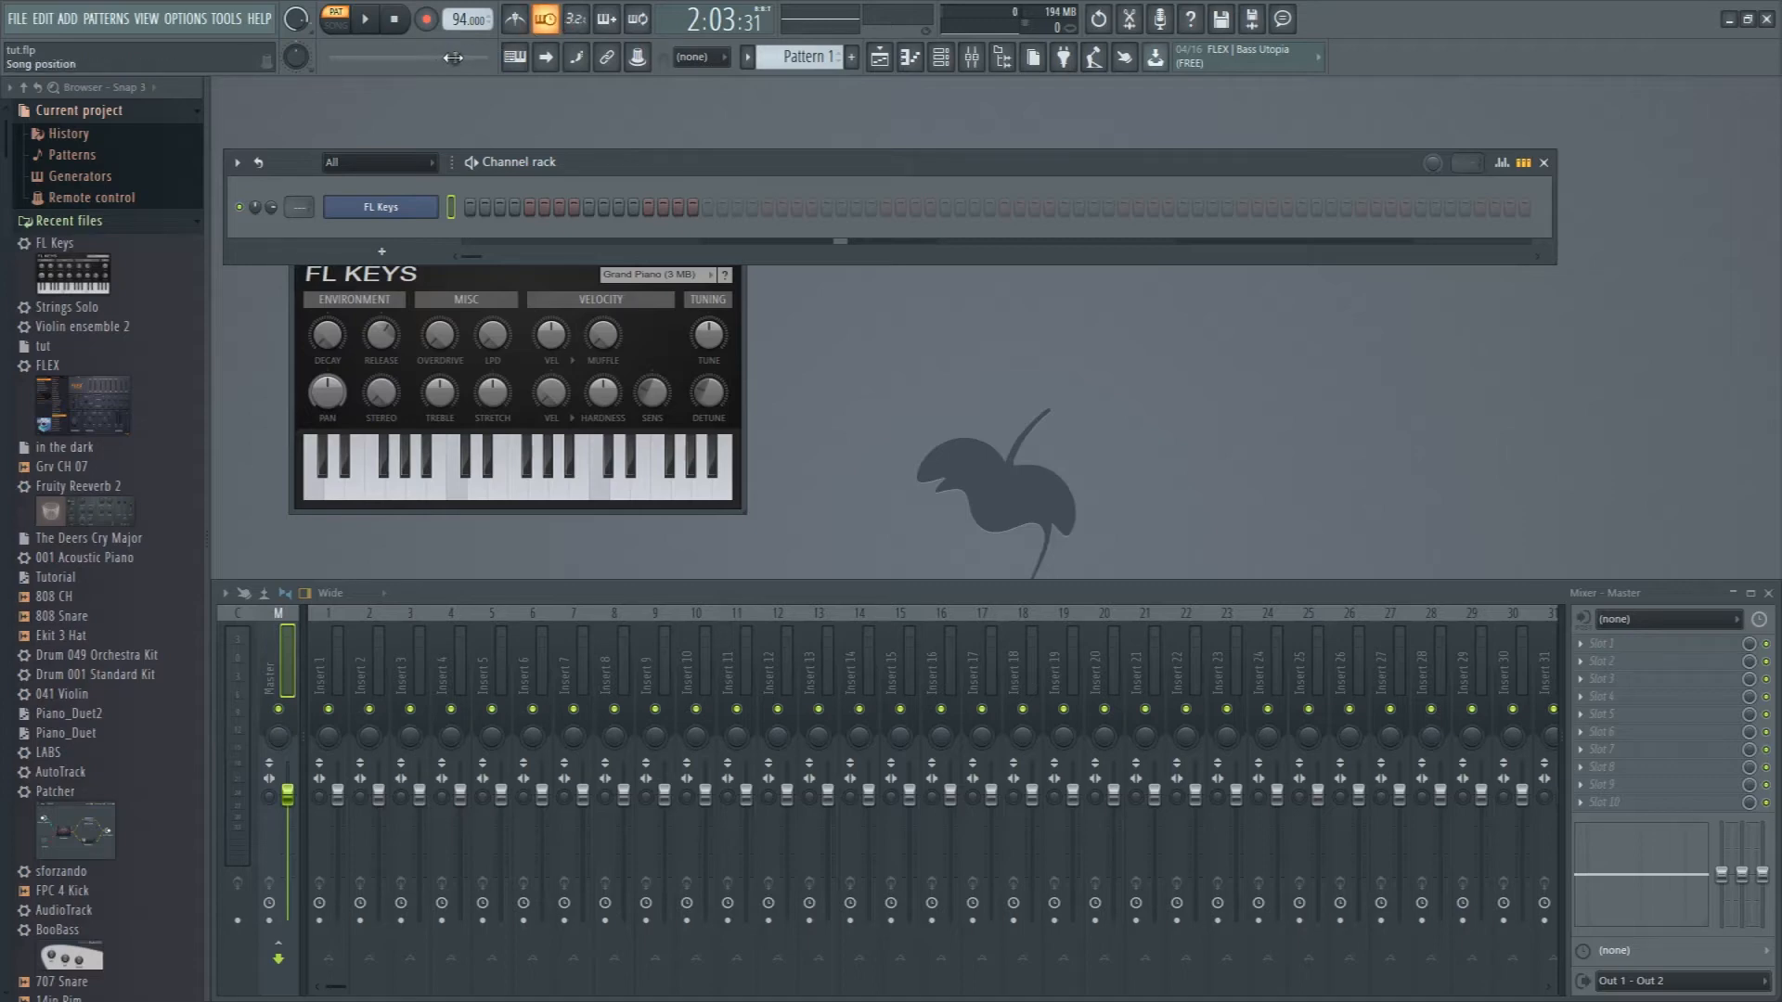
- Arm recording with wait for input enabled and record one sustained chord from the start of Pattern 1
left_click(394, 19)
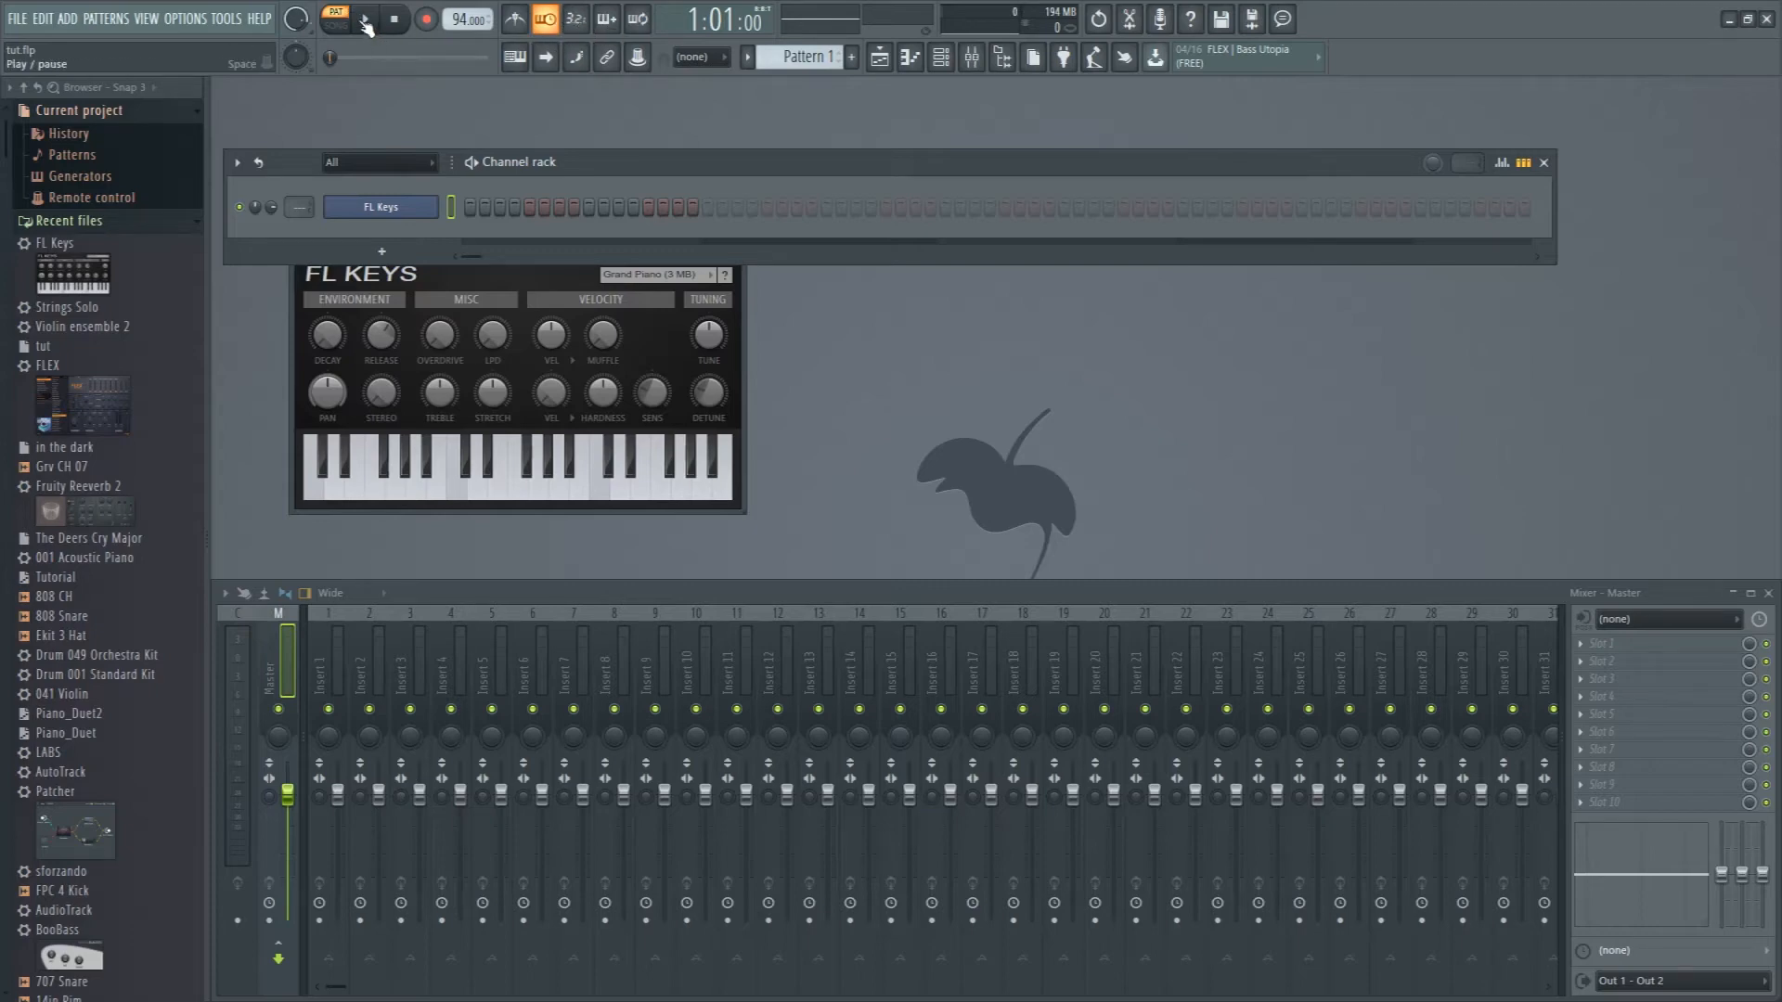
left_click(430, 23)
left_click(366, 23)
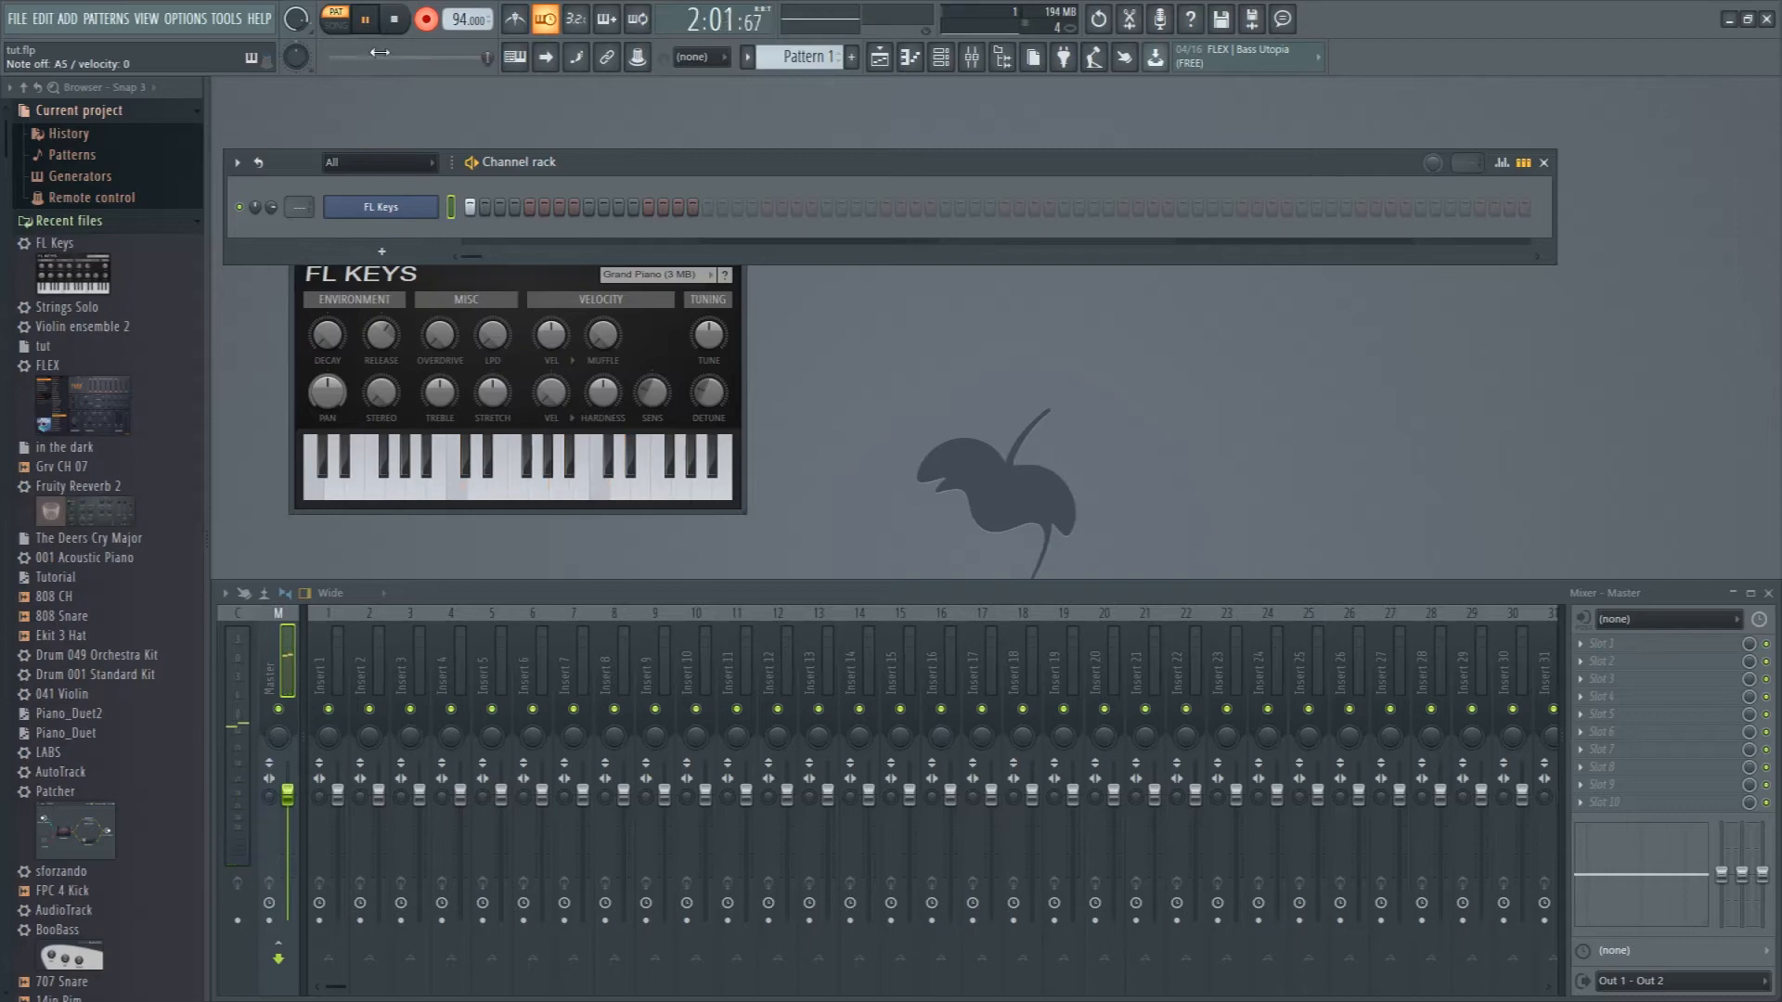
left_click(373, 24)
- Play the sustained chord back from the start with wait for input off and undo the recording
left_click_drag(489, 57, 329, 57)
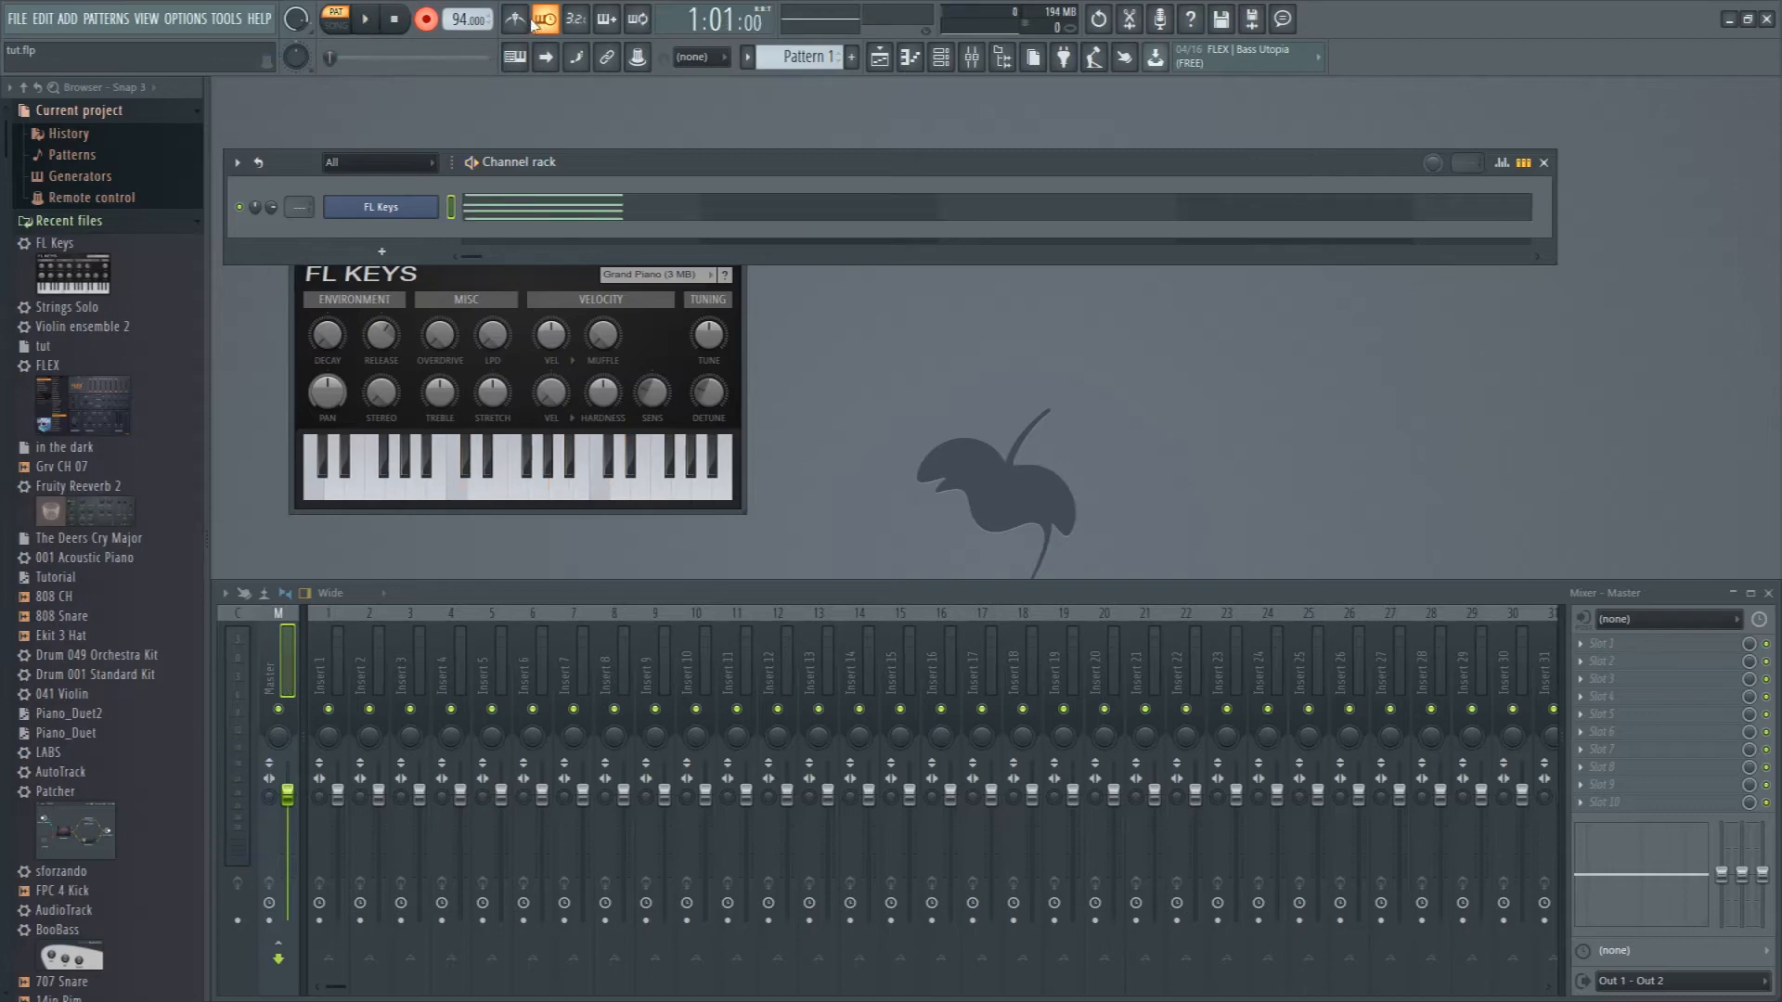
left_click(364, 21)
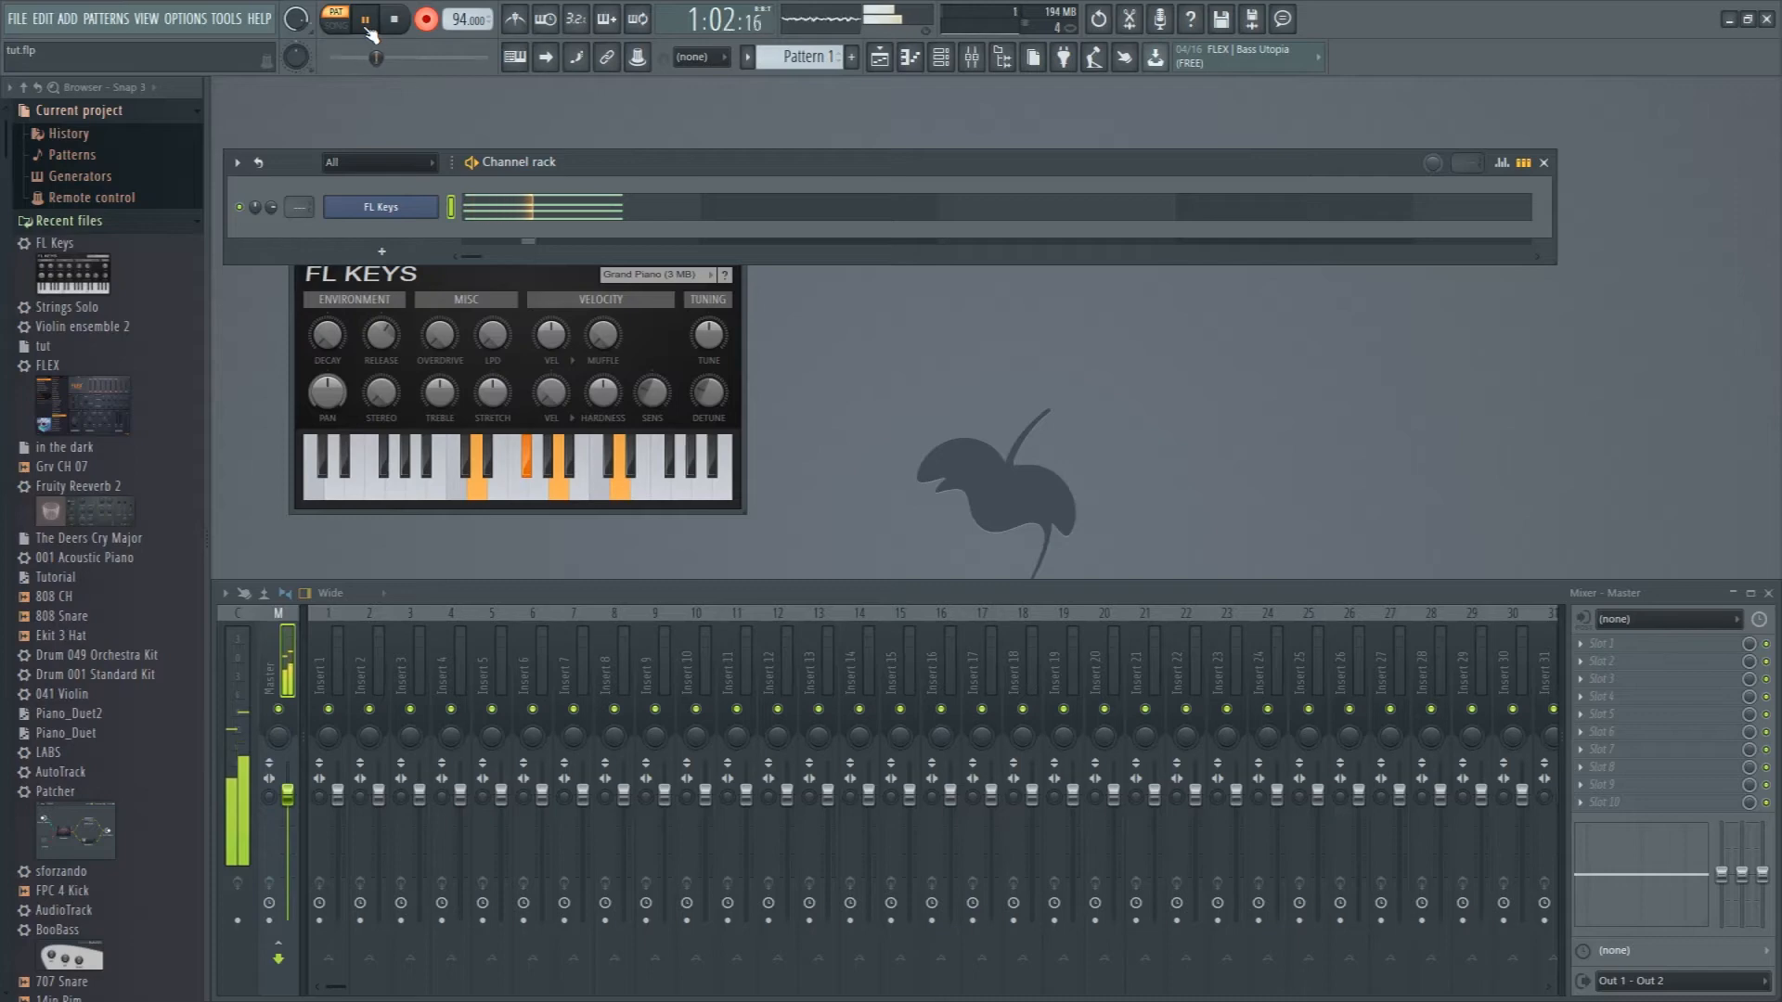
key("ctrl+z")
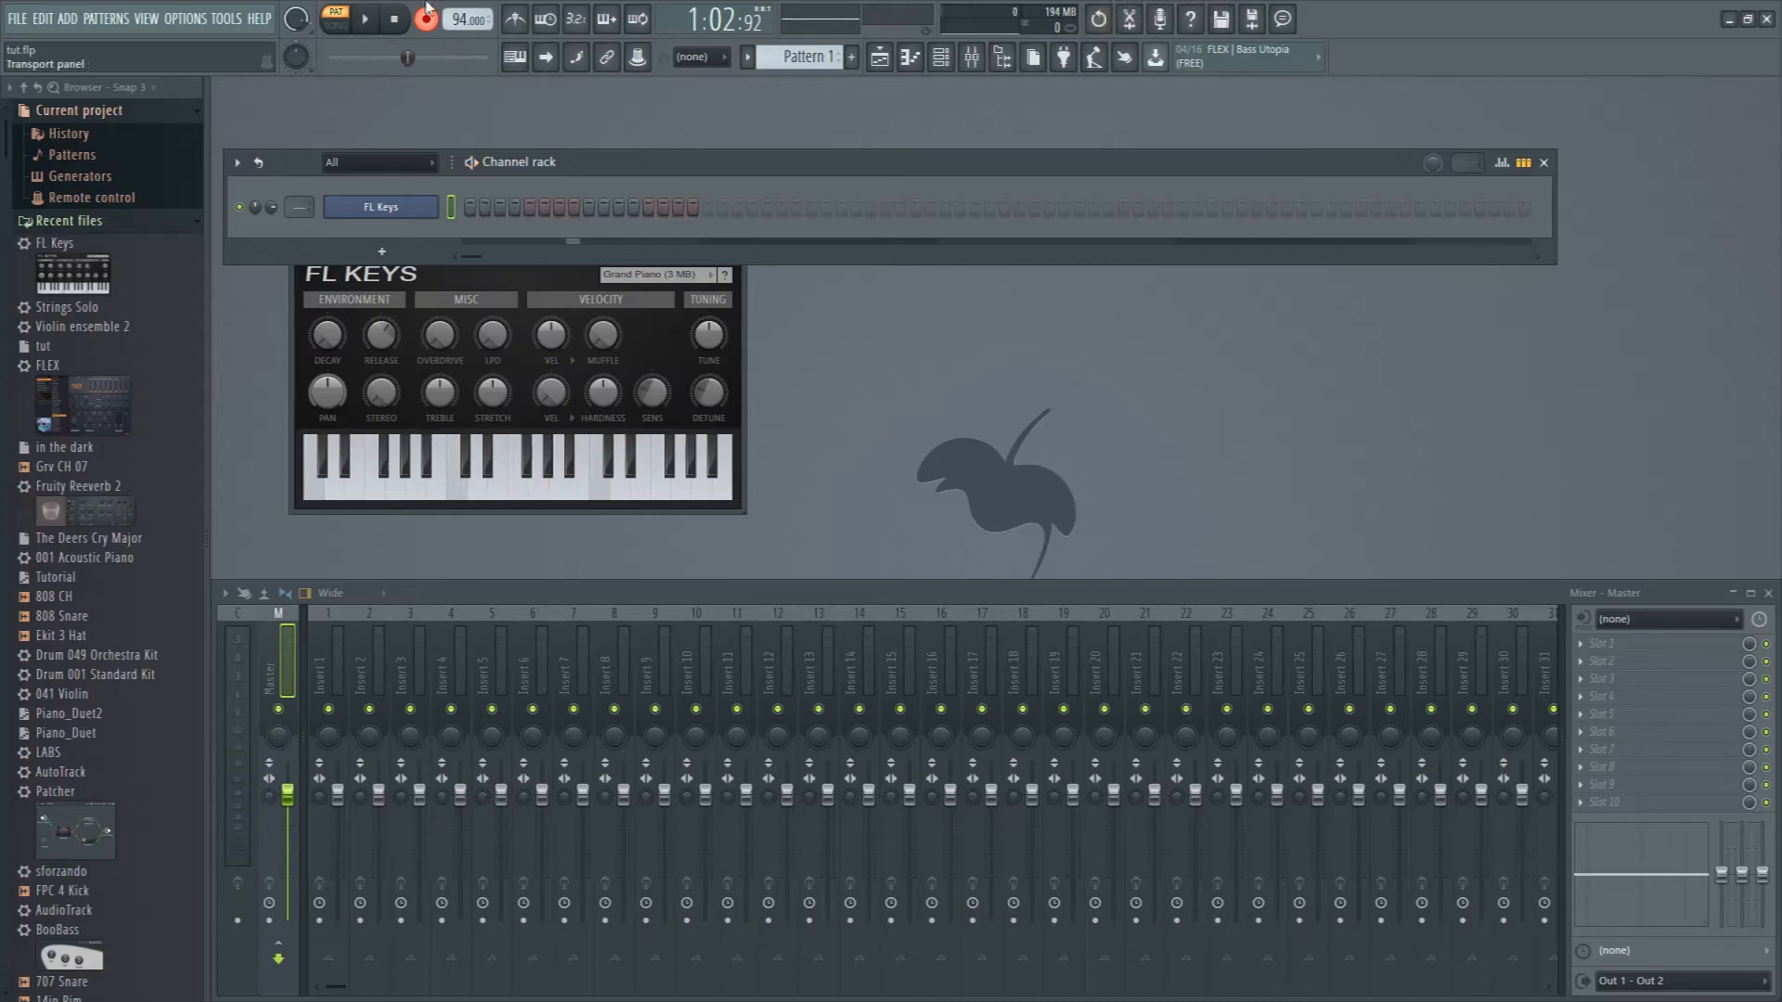
- Return to the pattern's start, leave blend recording switched off after trying it, and enable wait for input
left_click(604, 19)
left_click_drag(406, 57, 333, 59)
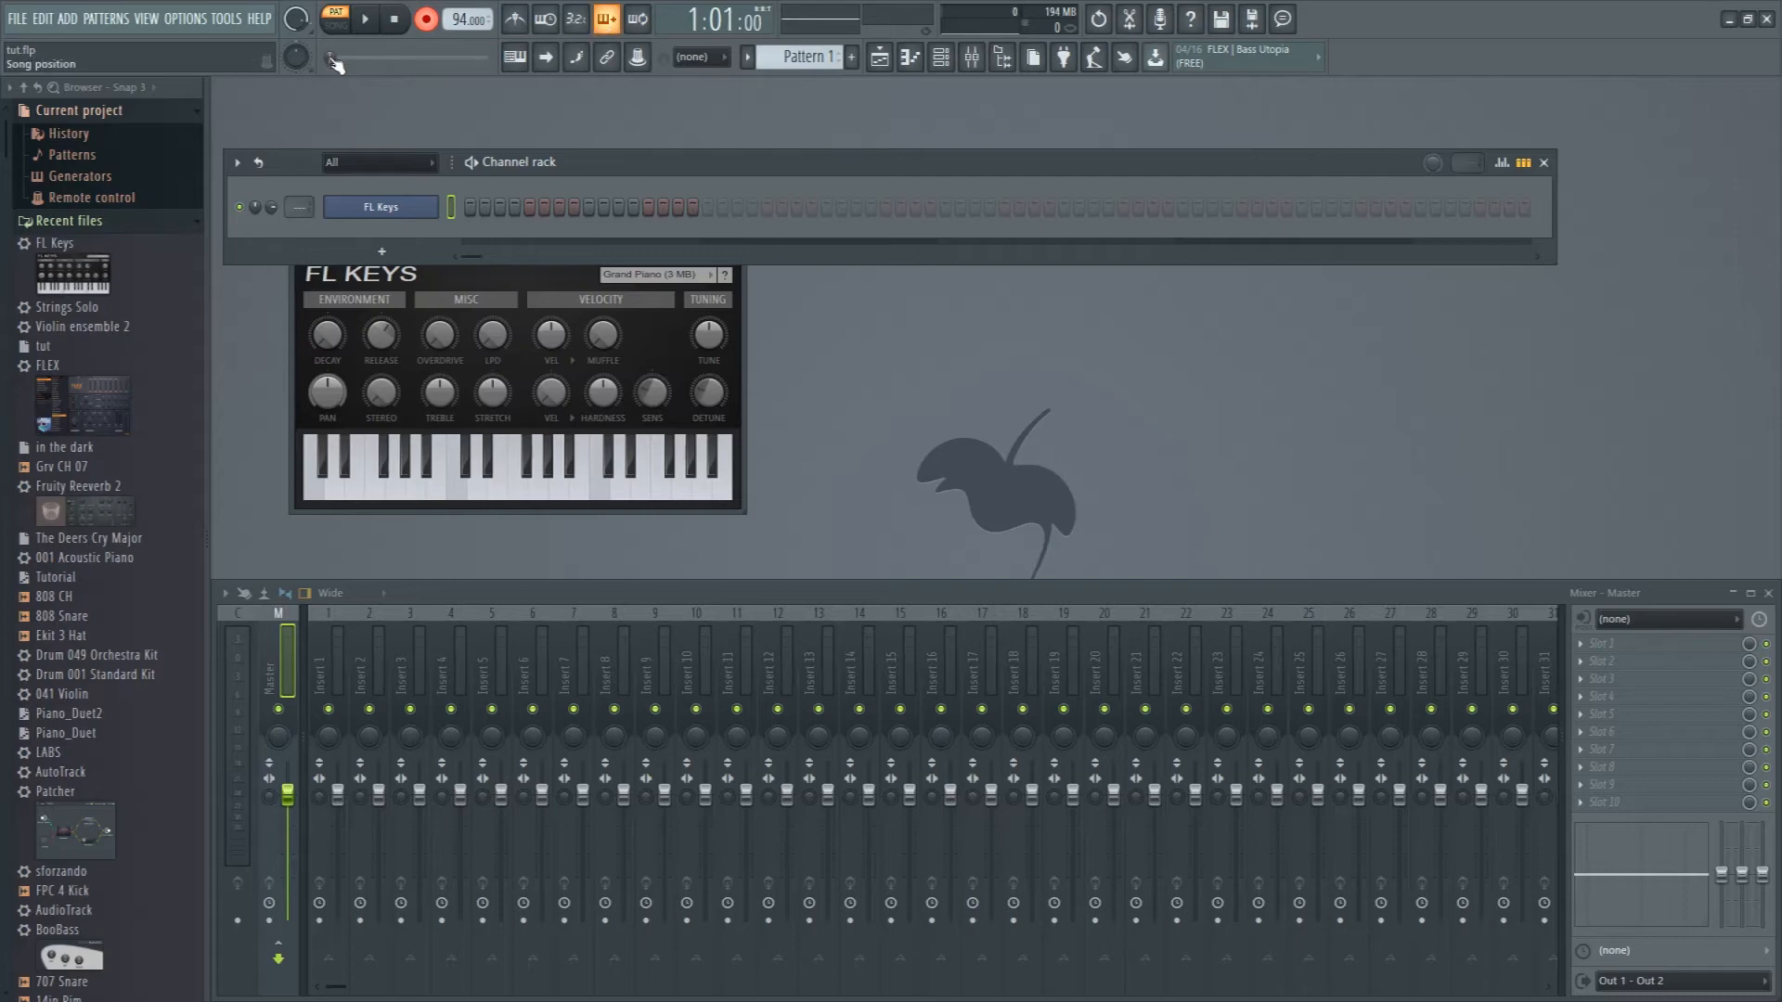
left_click(606, 19)
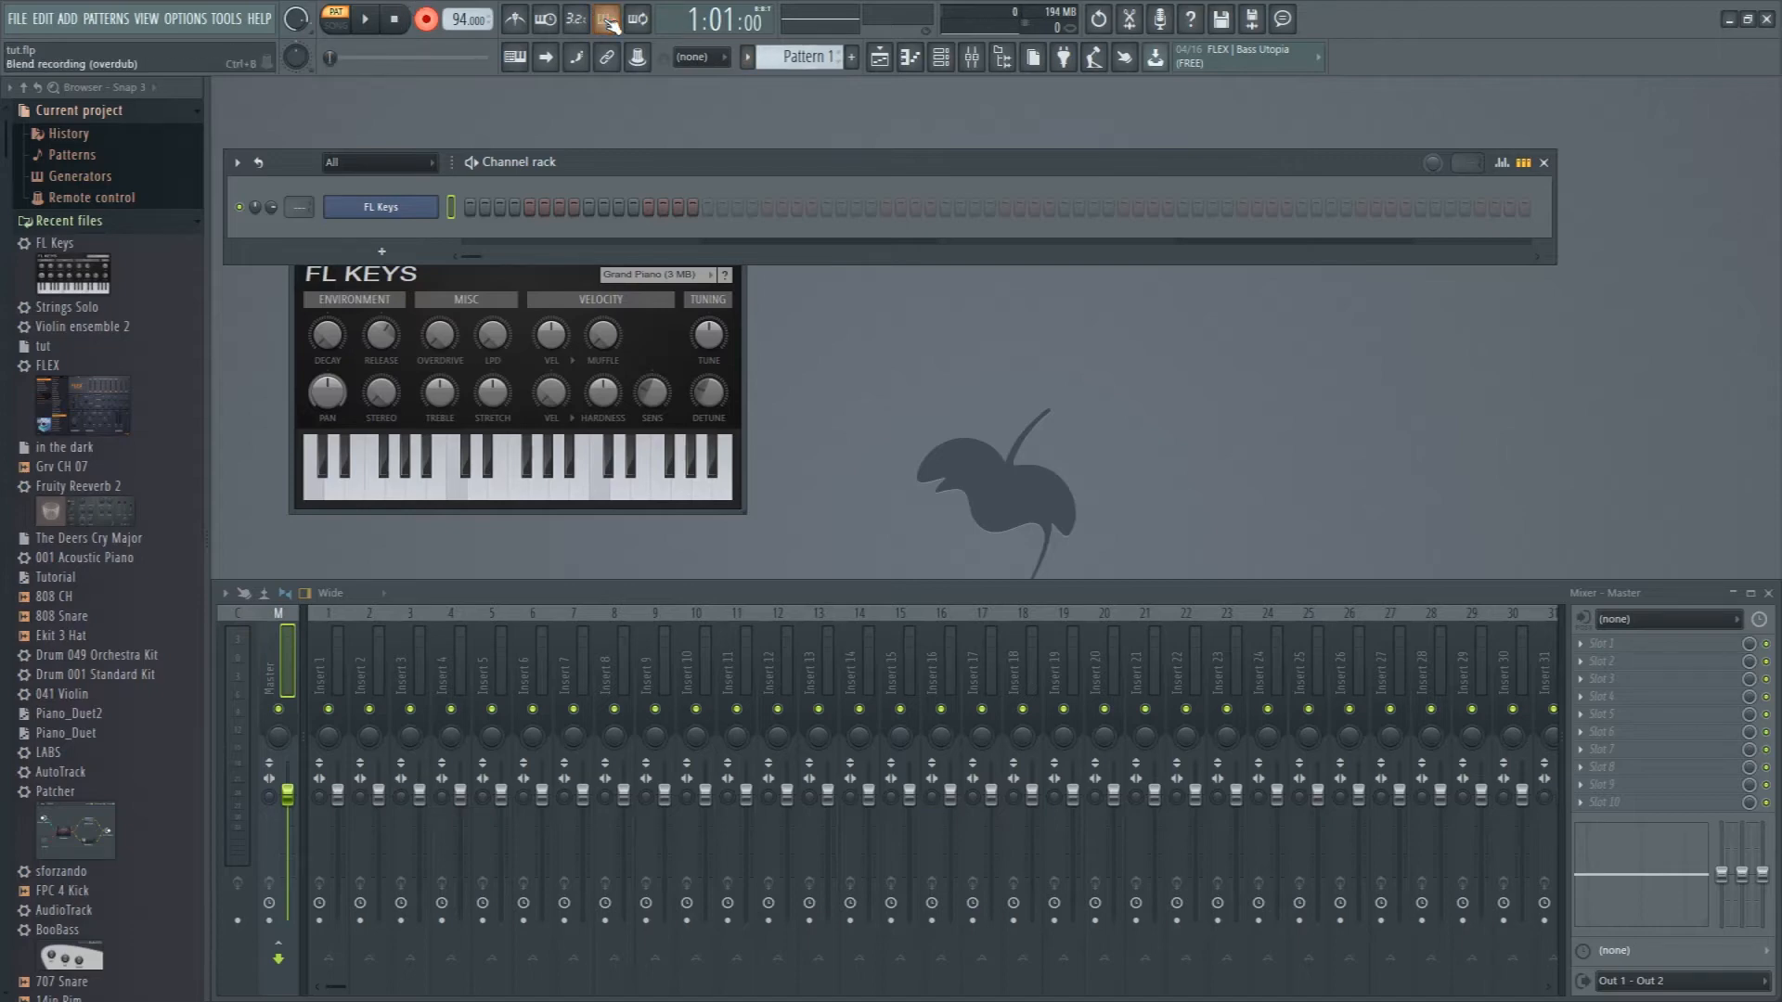
left_click(547, 20)
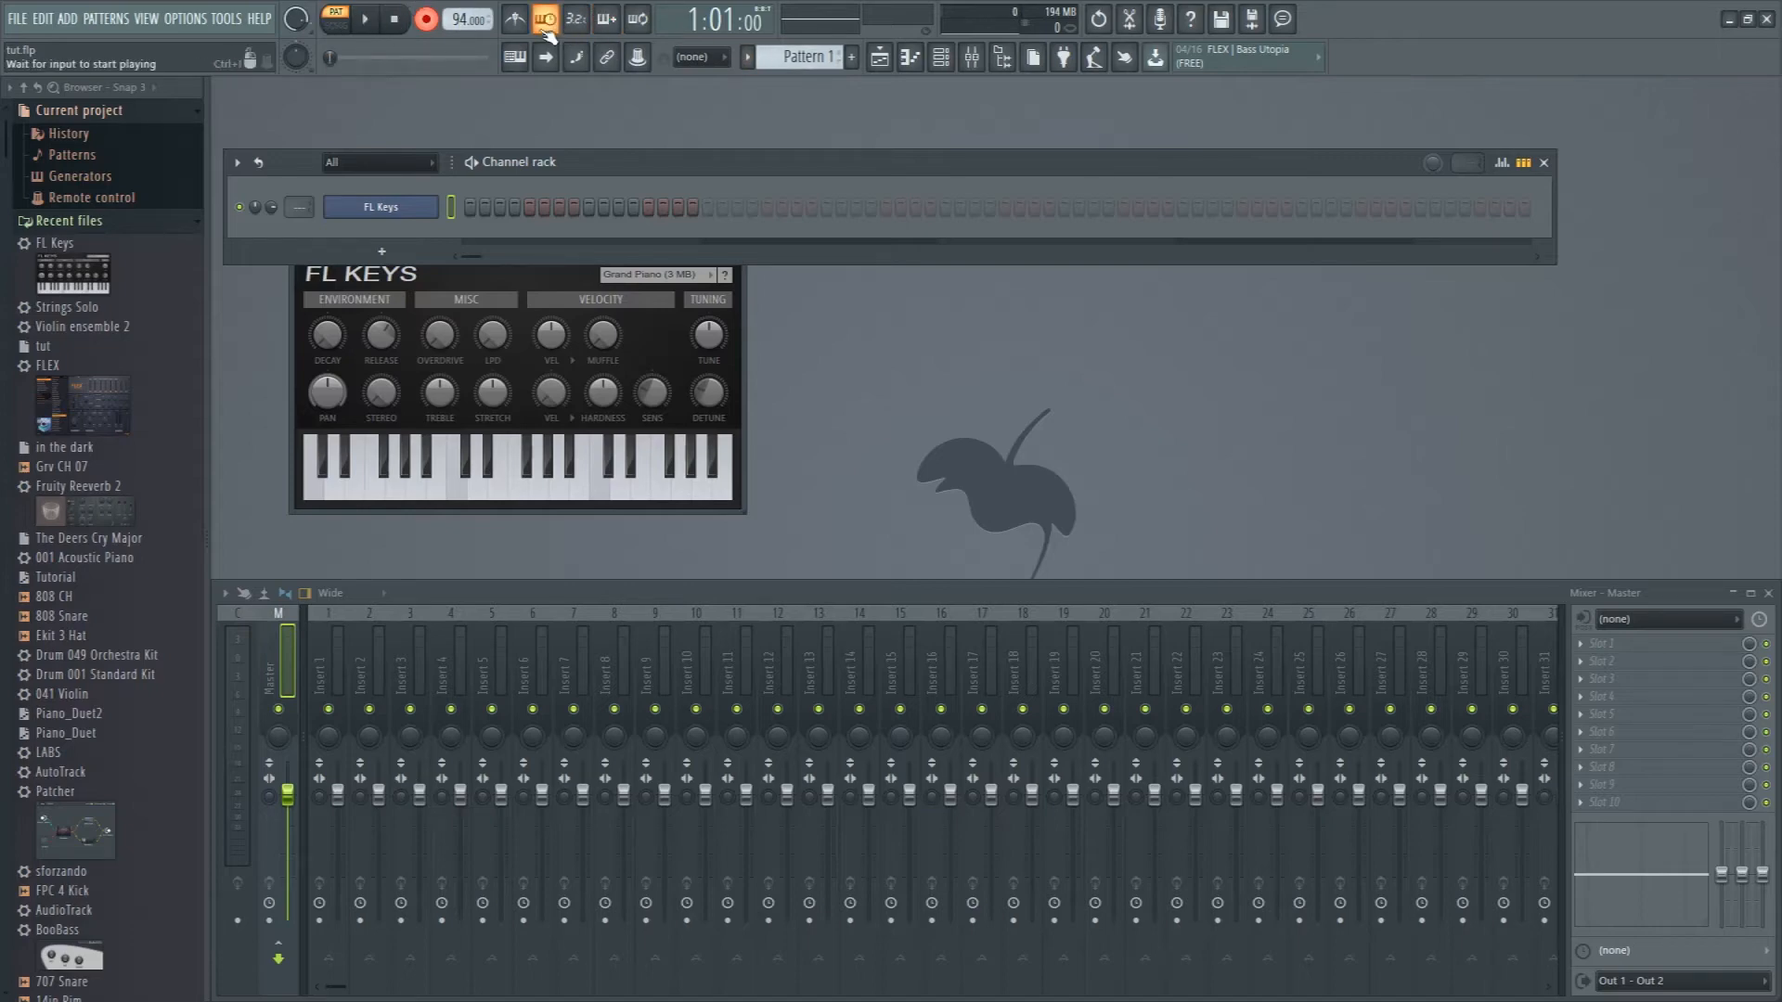
- Record three sustained chords with wait for input on, and record a melody over them with wait for input and blend recording off
left_click(367, 31)
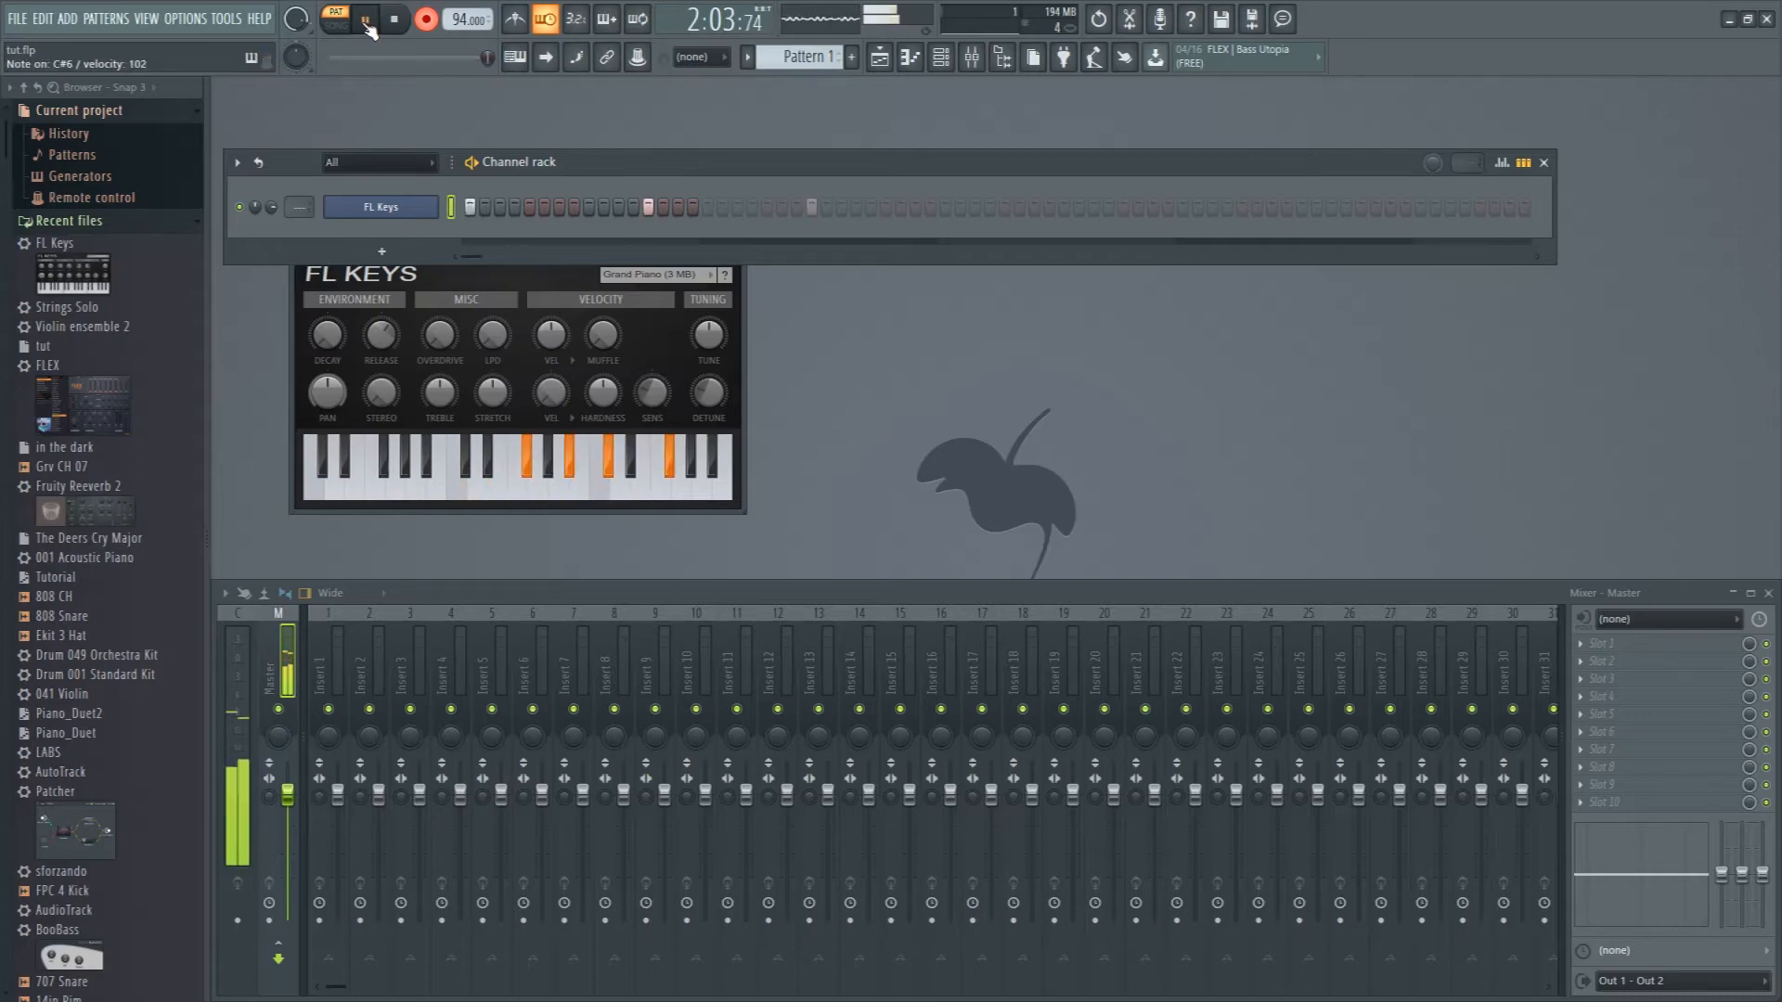
left_click(367, 22)
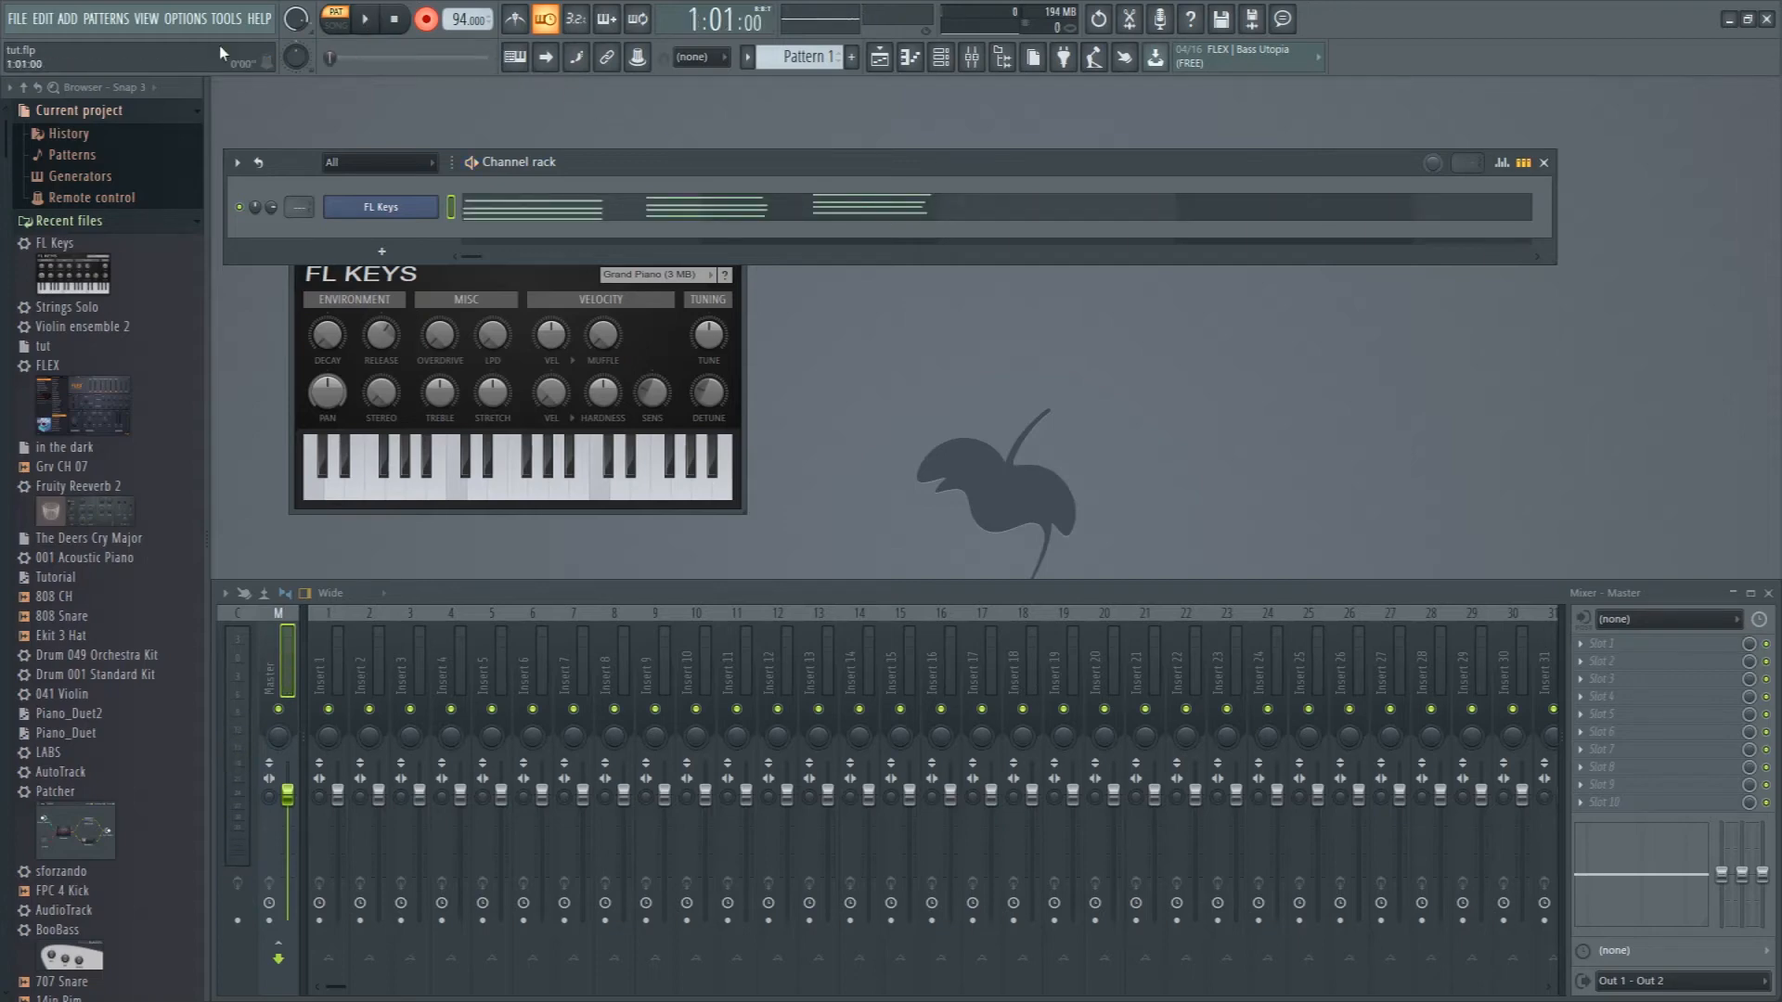
left_click(544, 26)
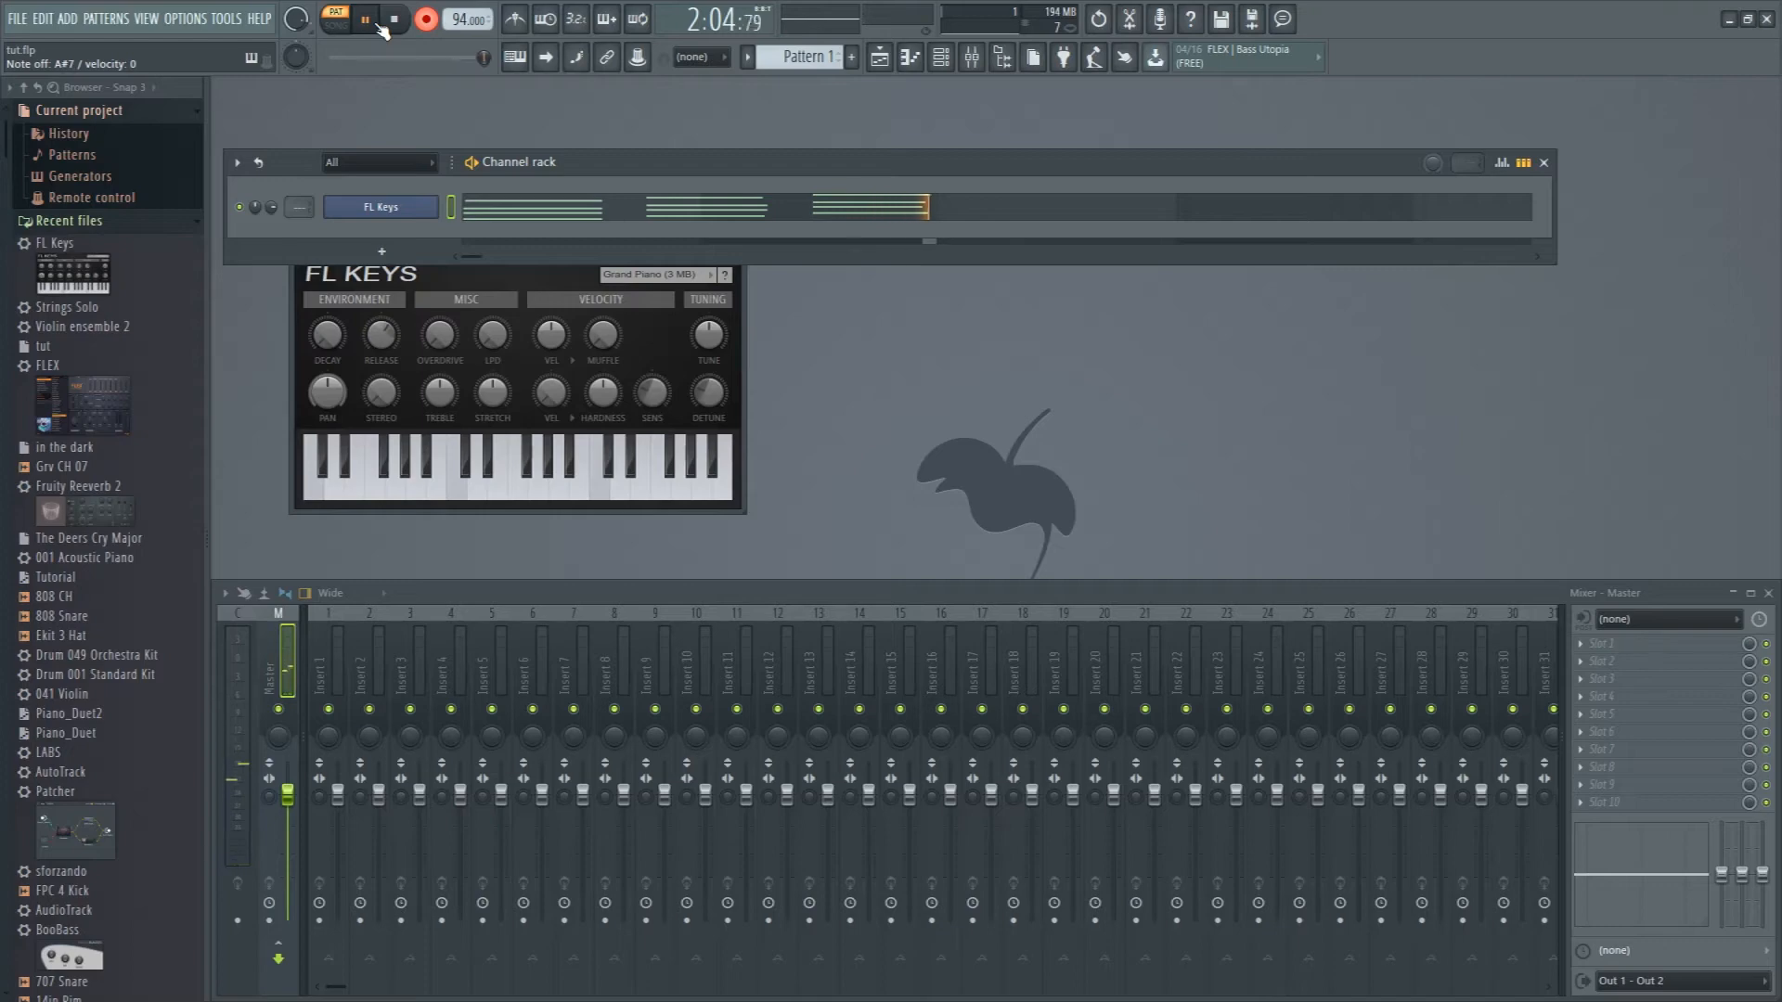
left_click(380, 29)
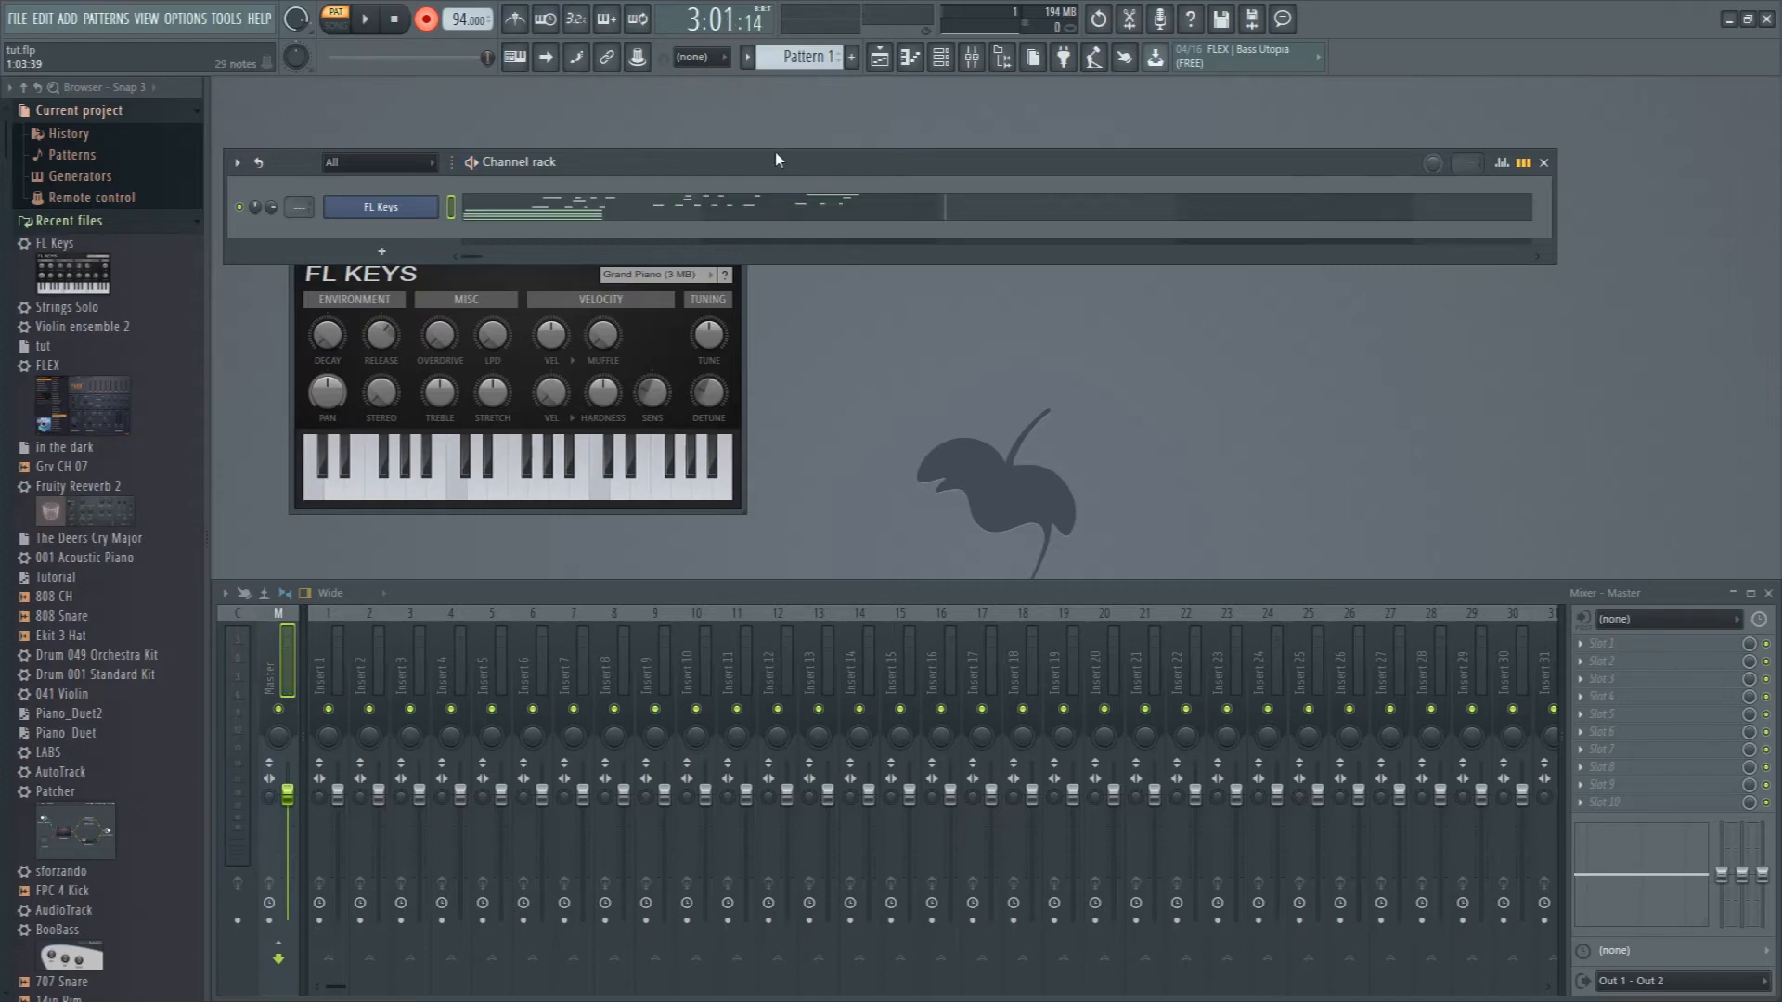
- Play Pattern 1 back from the start in pattern mode and undo the melody recording
left_click(349, 26)
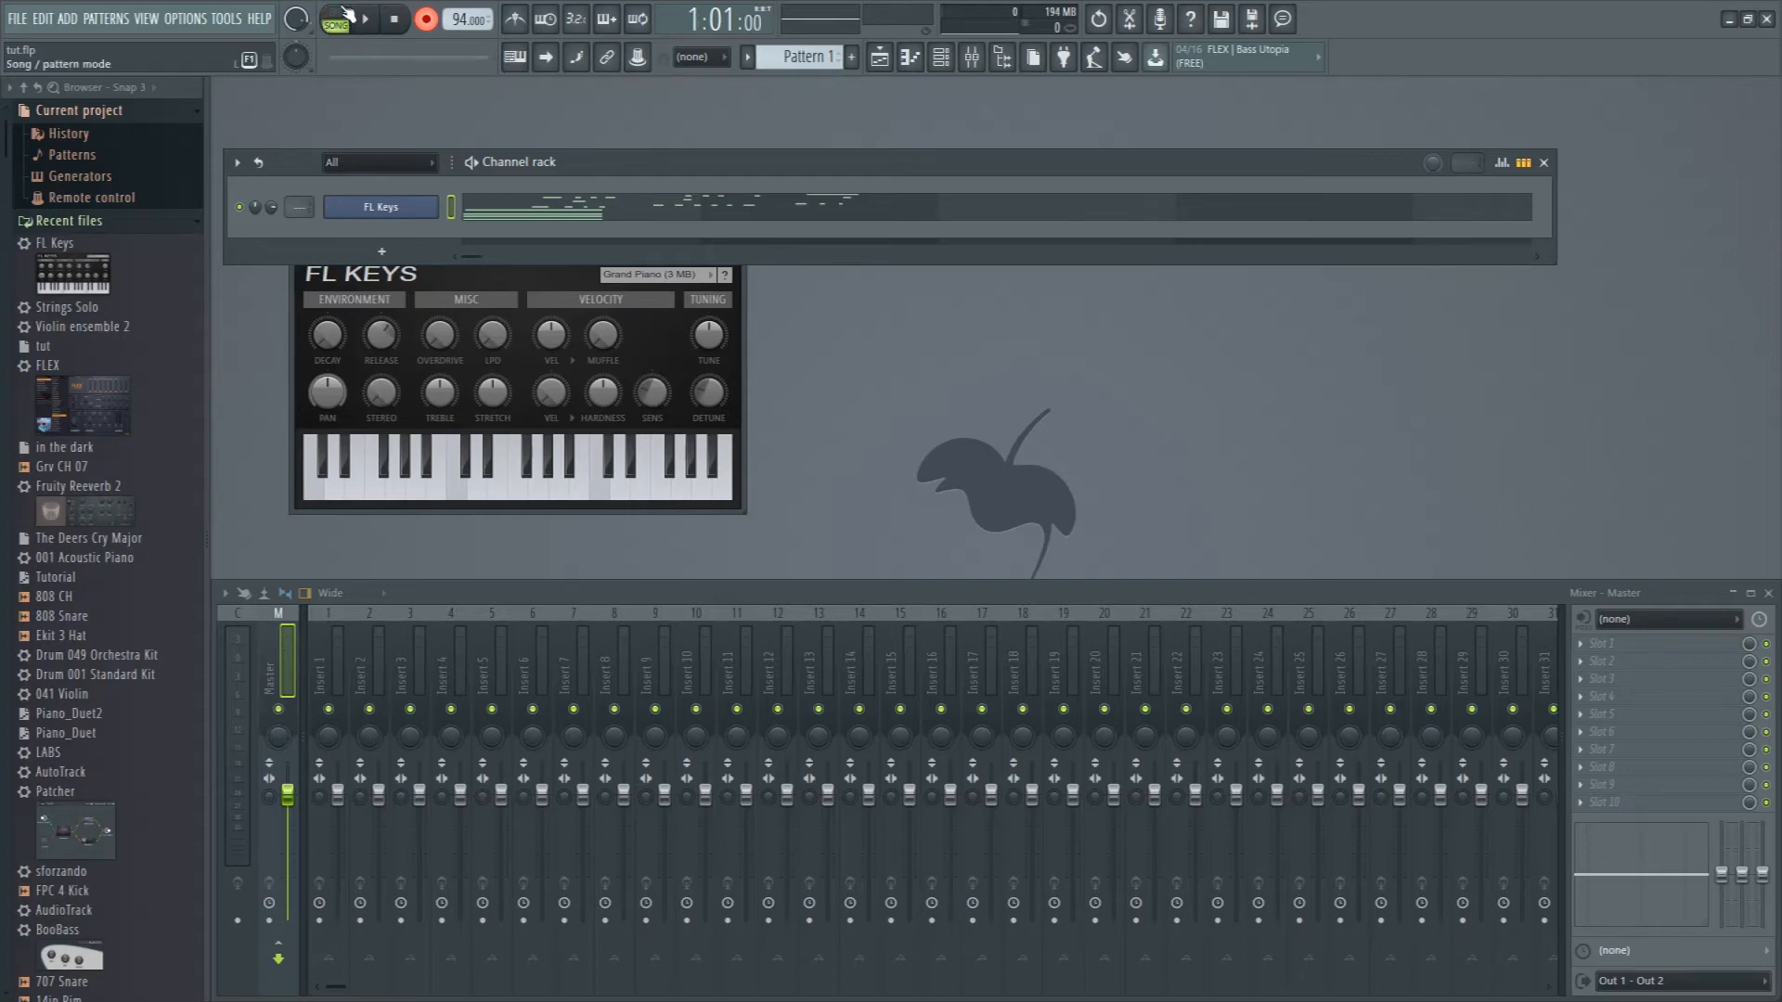
left_click(349, 17)
left_click(365, 20)
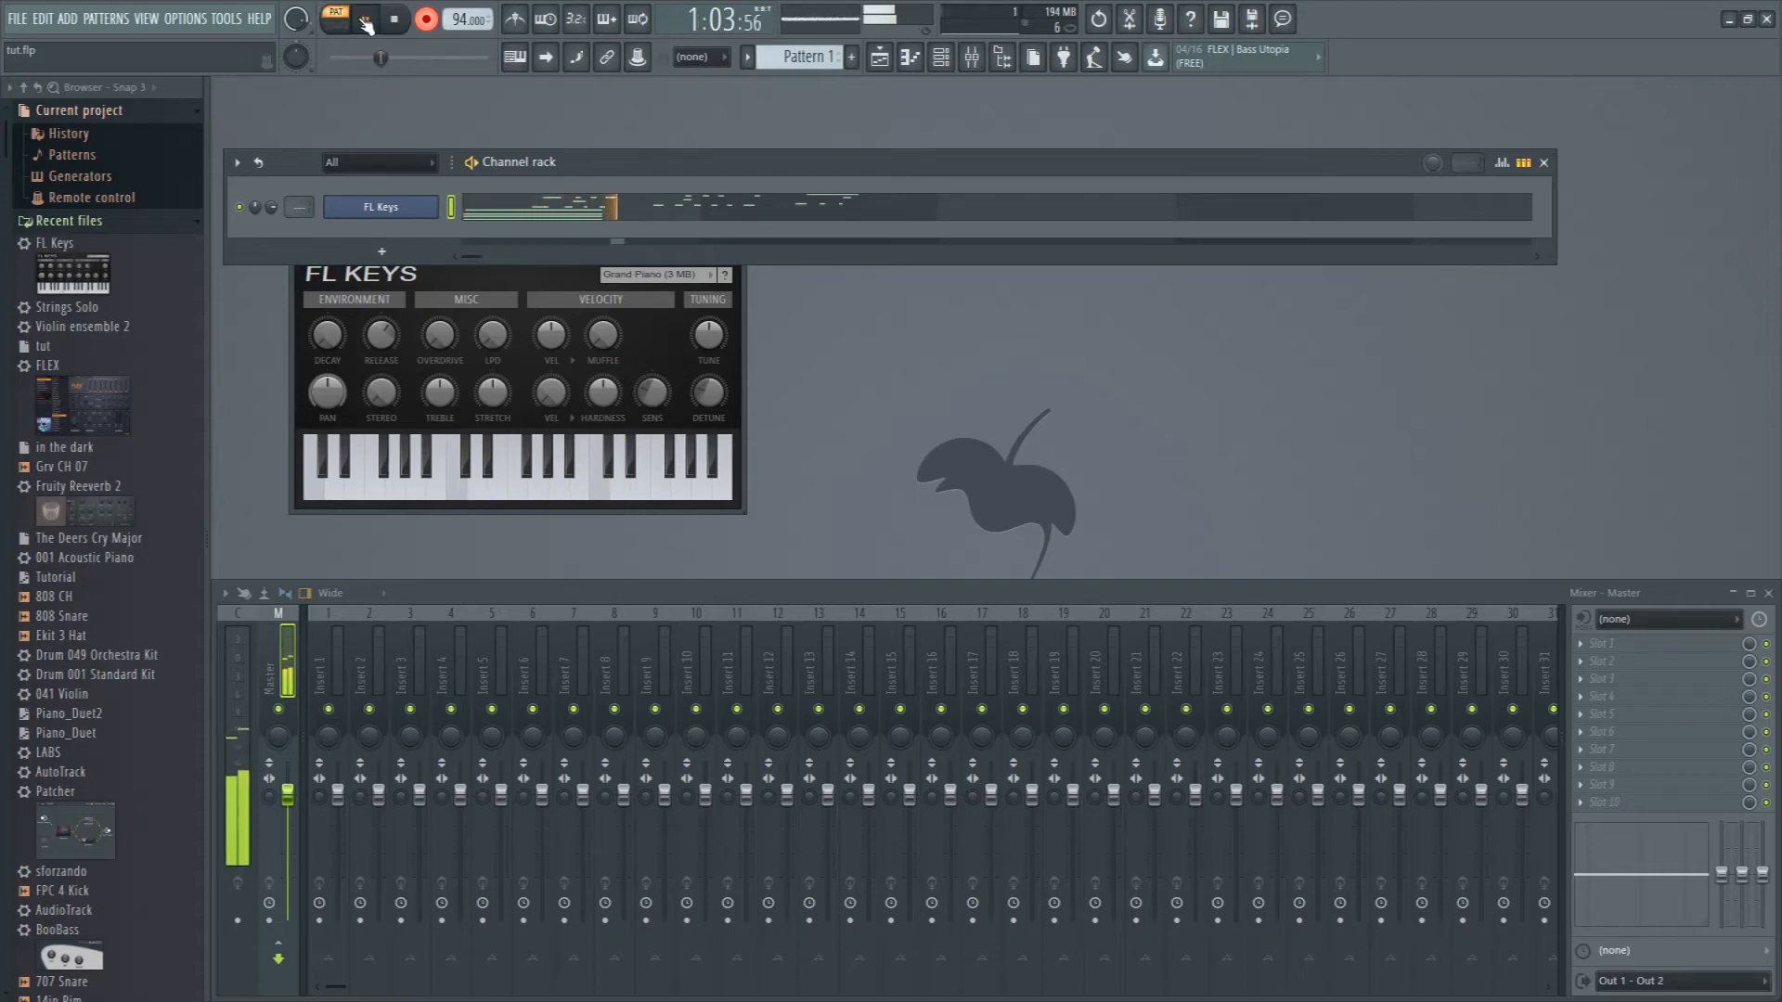
left_click(364, 19)
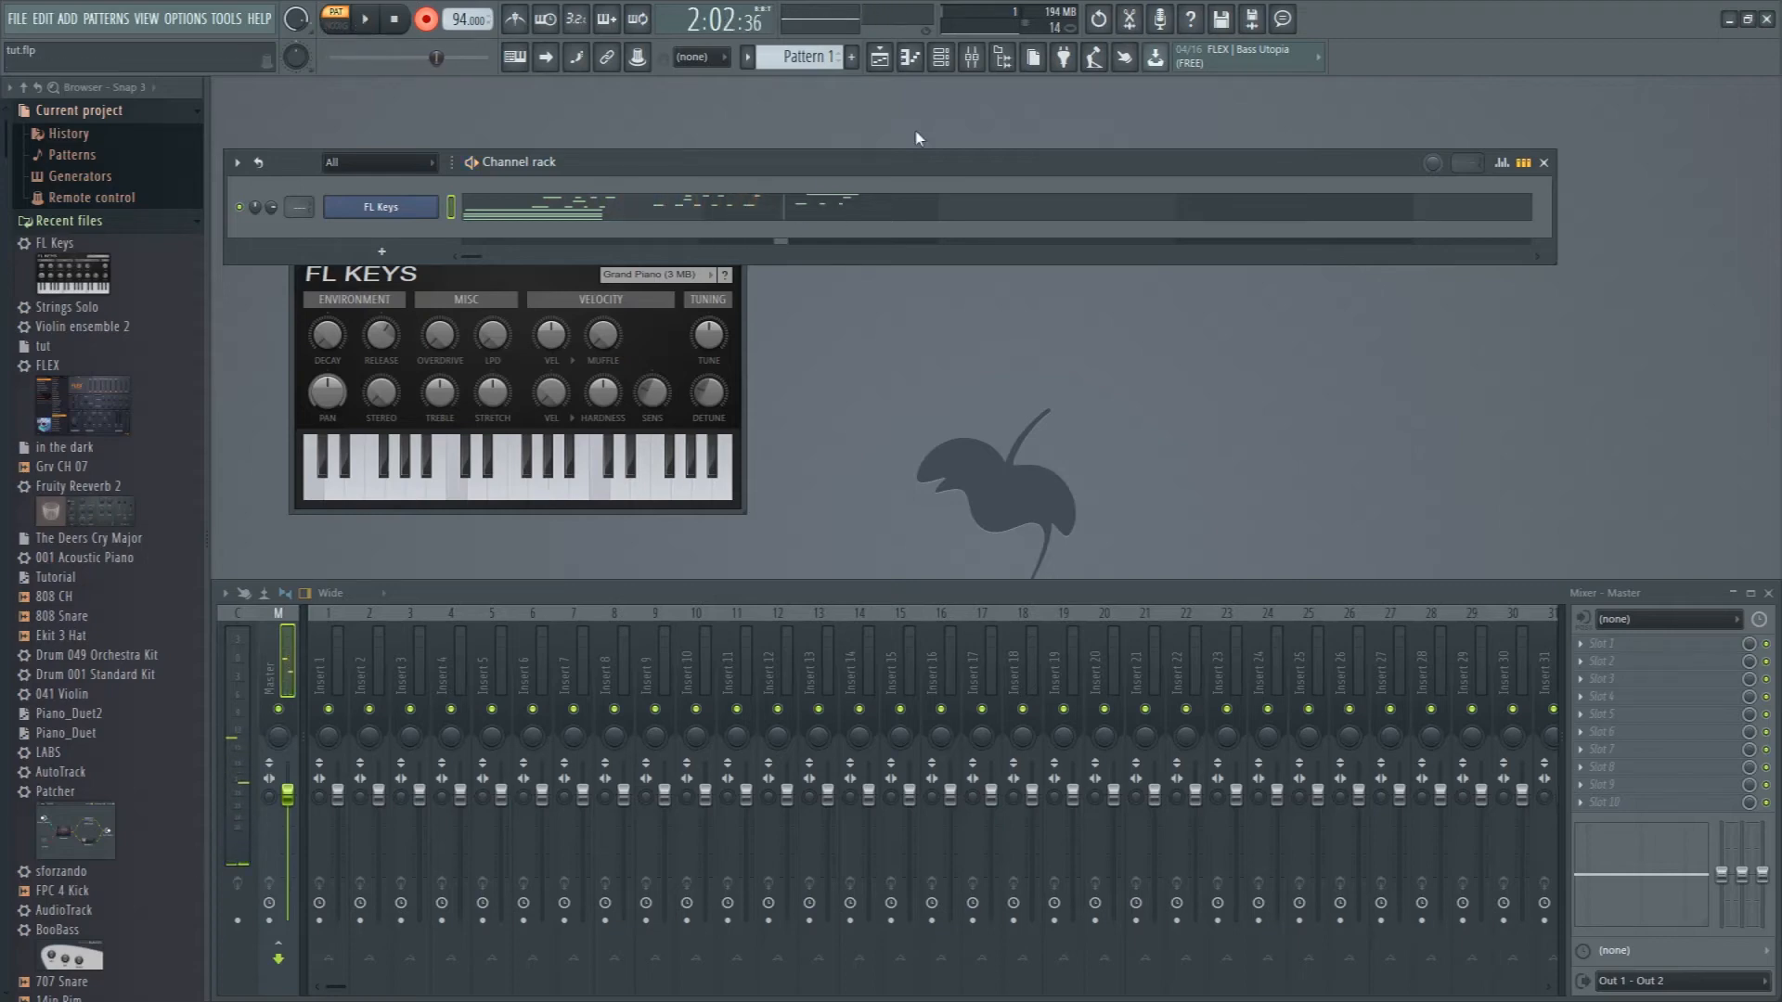
key("ctrl+z")
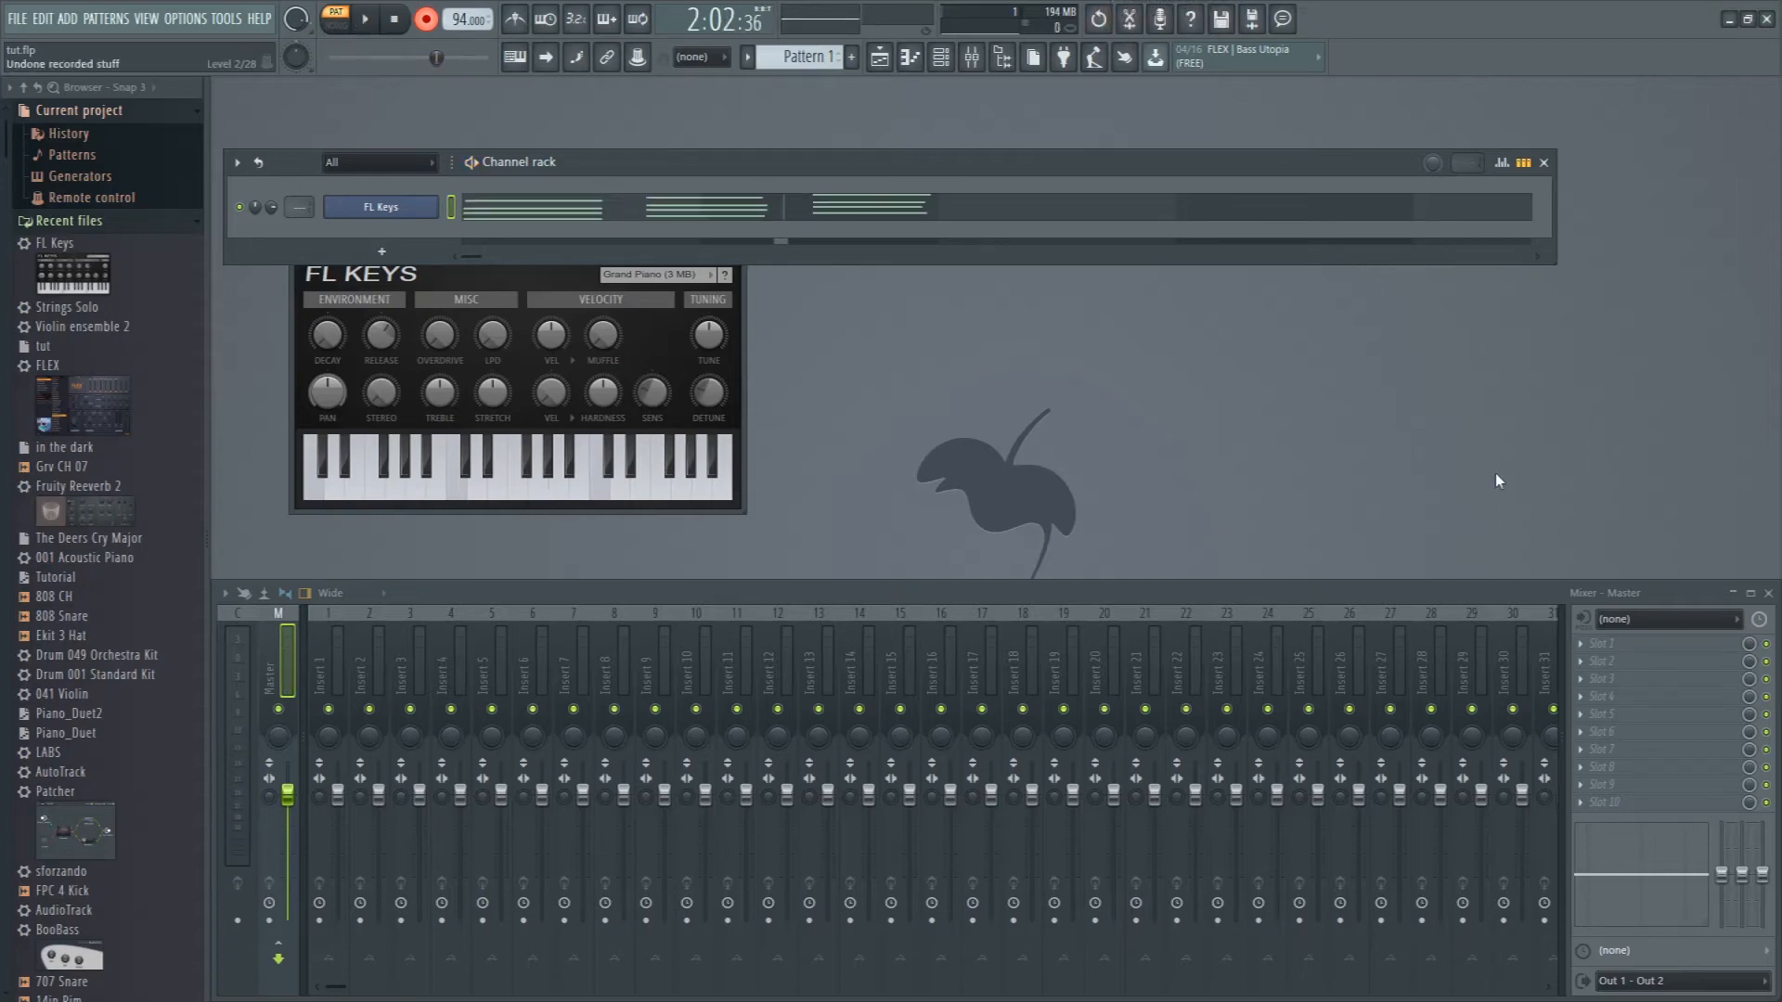
- Enable blend recording and wait for input, and record a melody over the three chords from the pattern's start
left_click(608, 18)
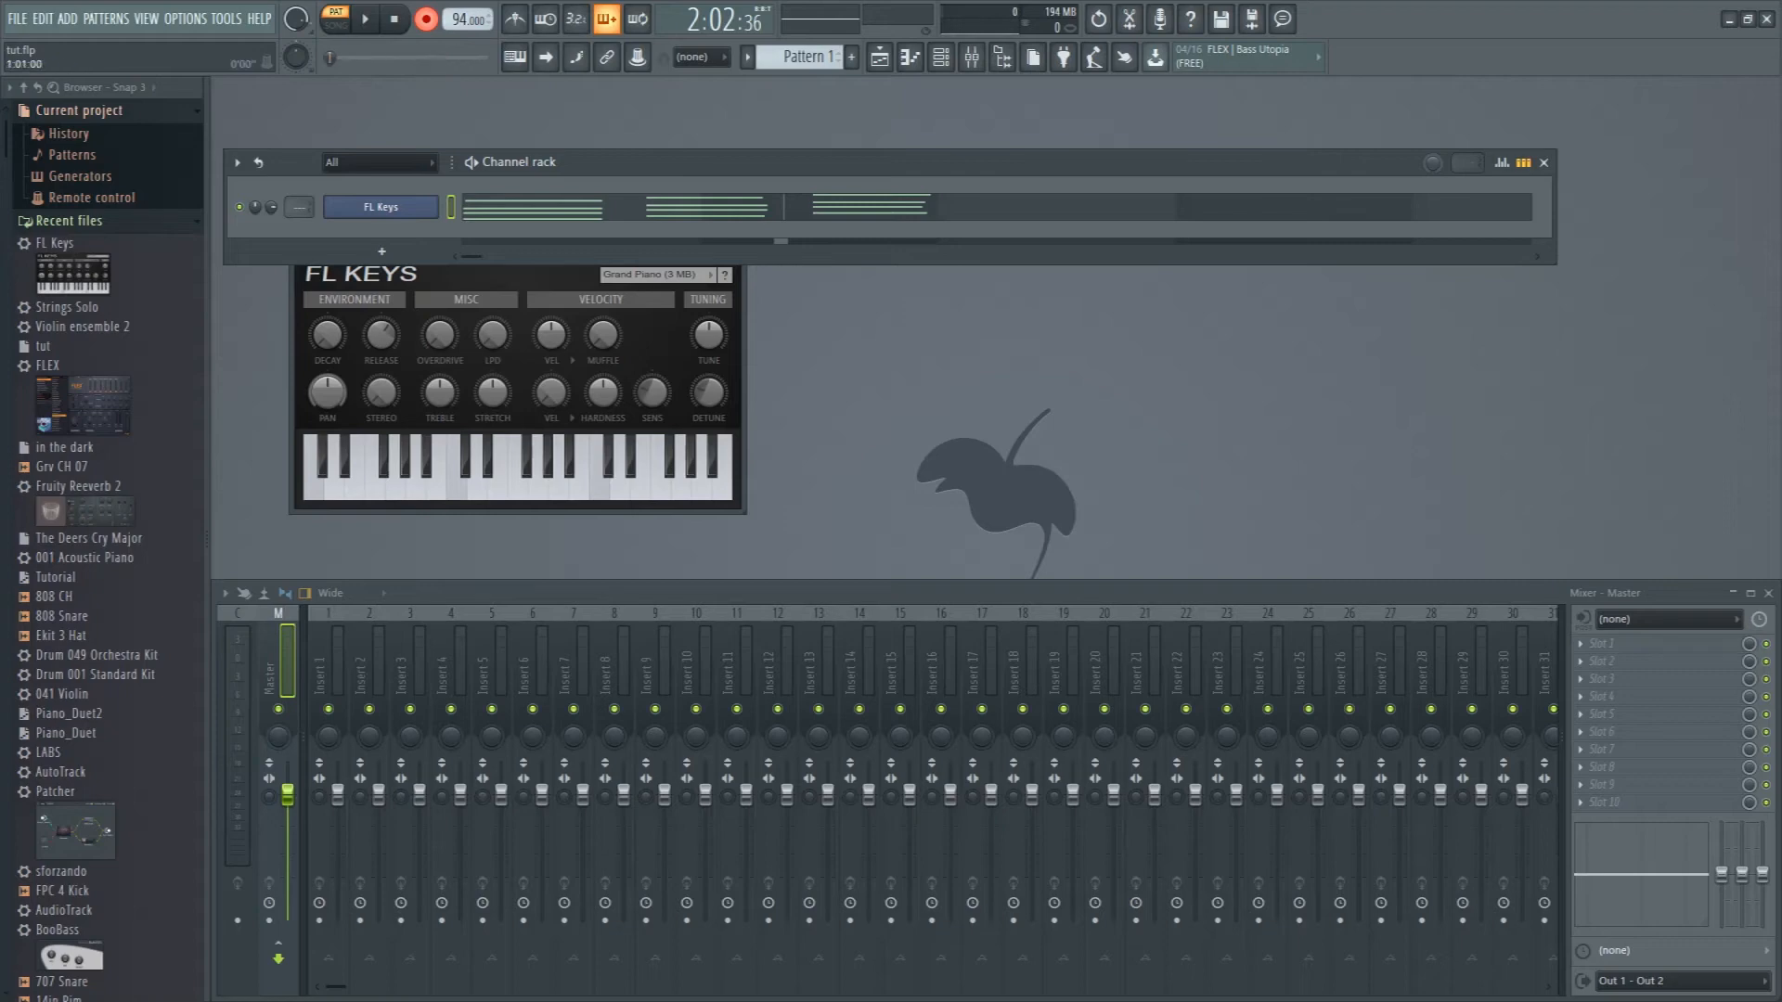
left_click(556, 24)
left_click(368, 20)
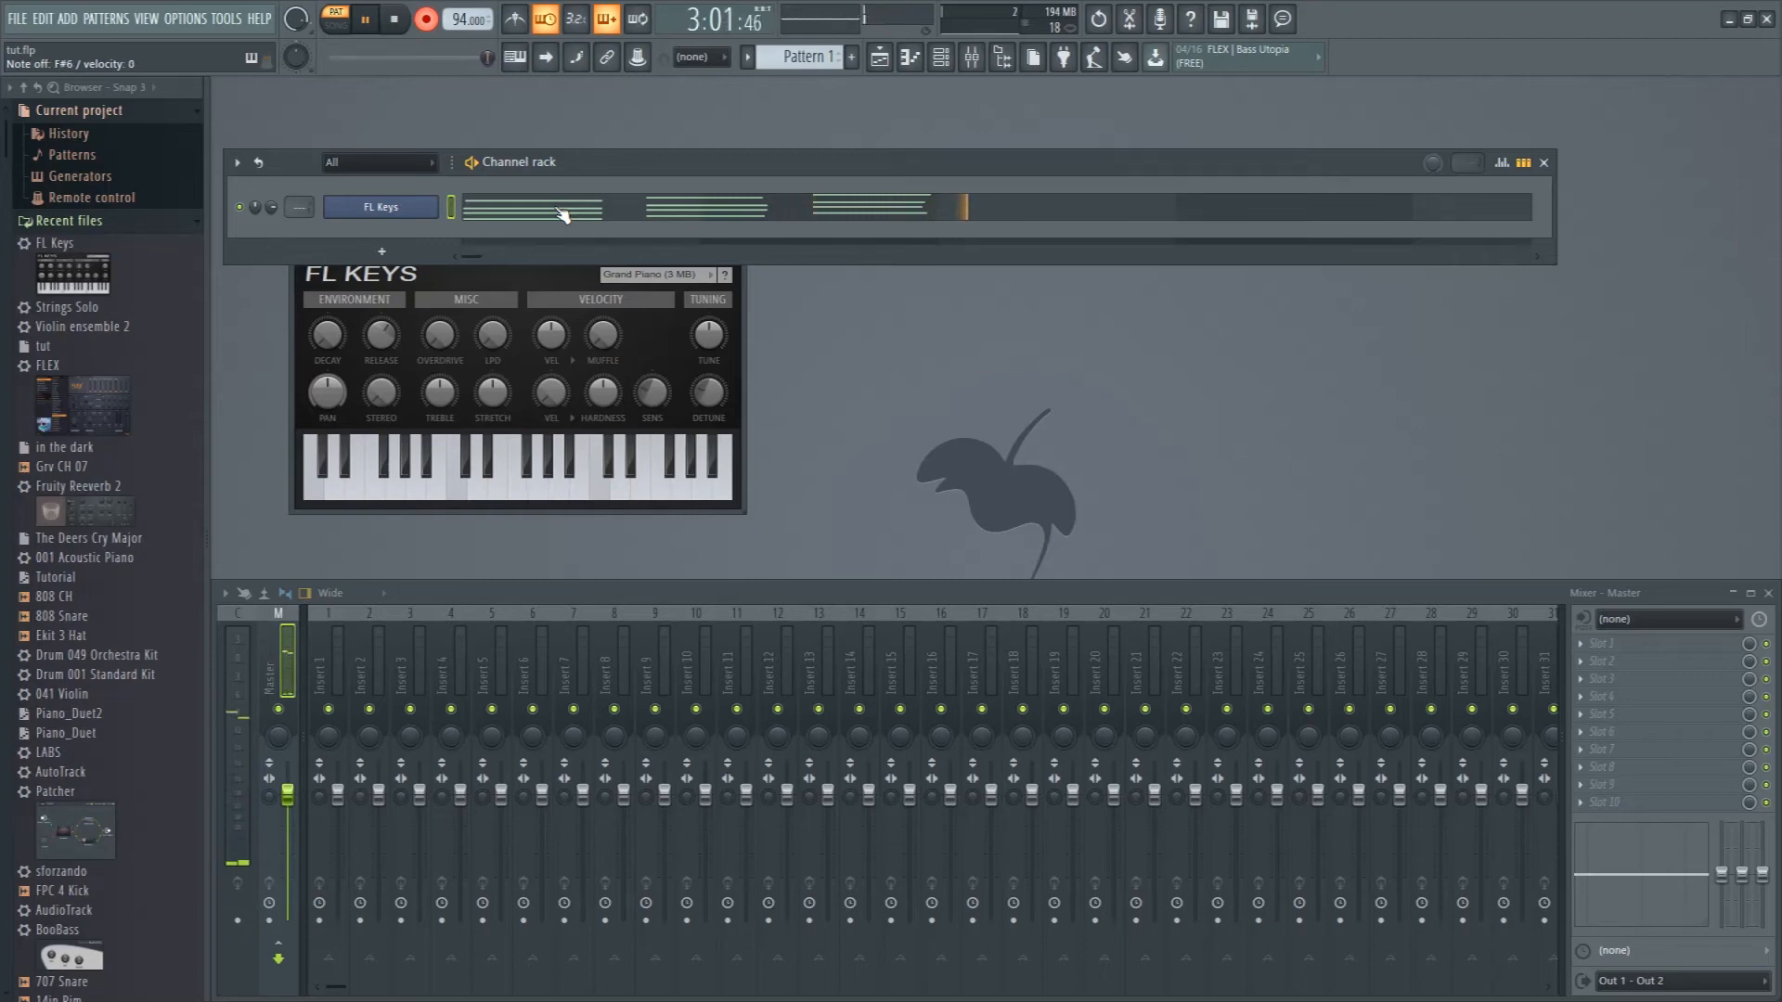
left_click(366, 20)
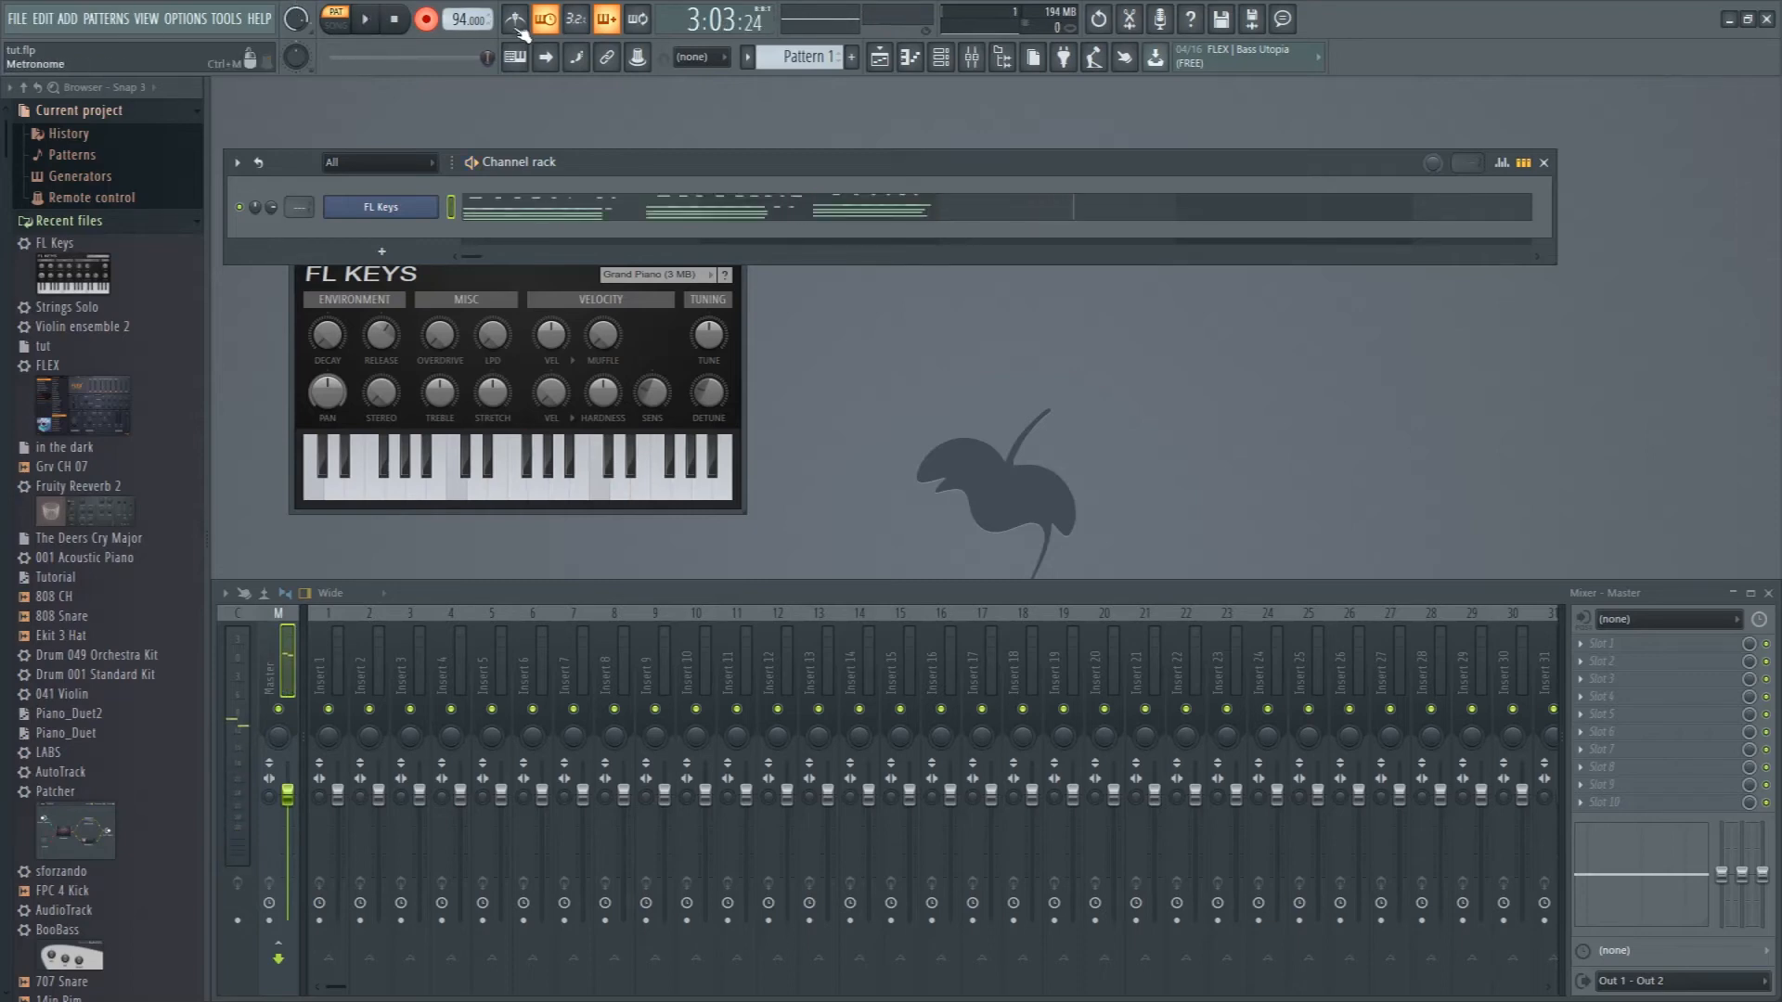
- Disarm recording, switch off wait for input, and play the blended chords and melody back from the start
left_click(426, 20)
left_click(394, 20)
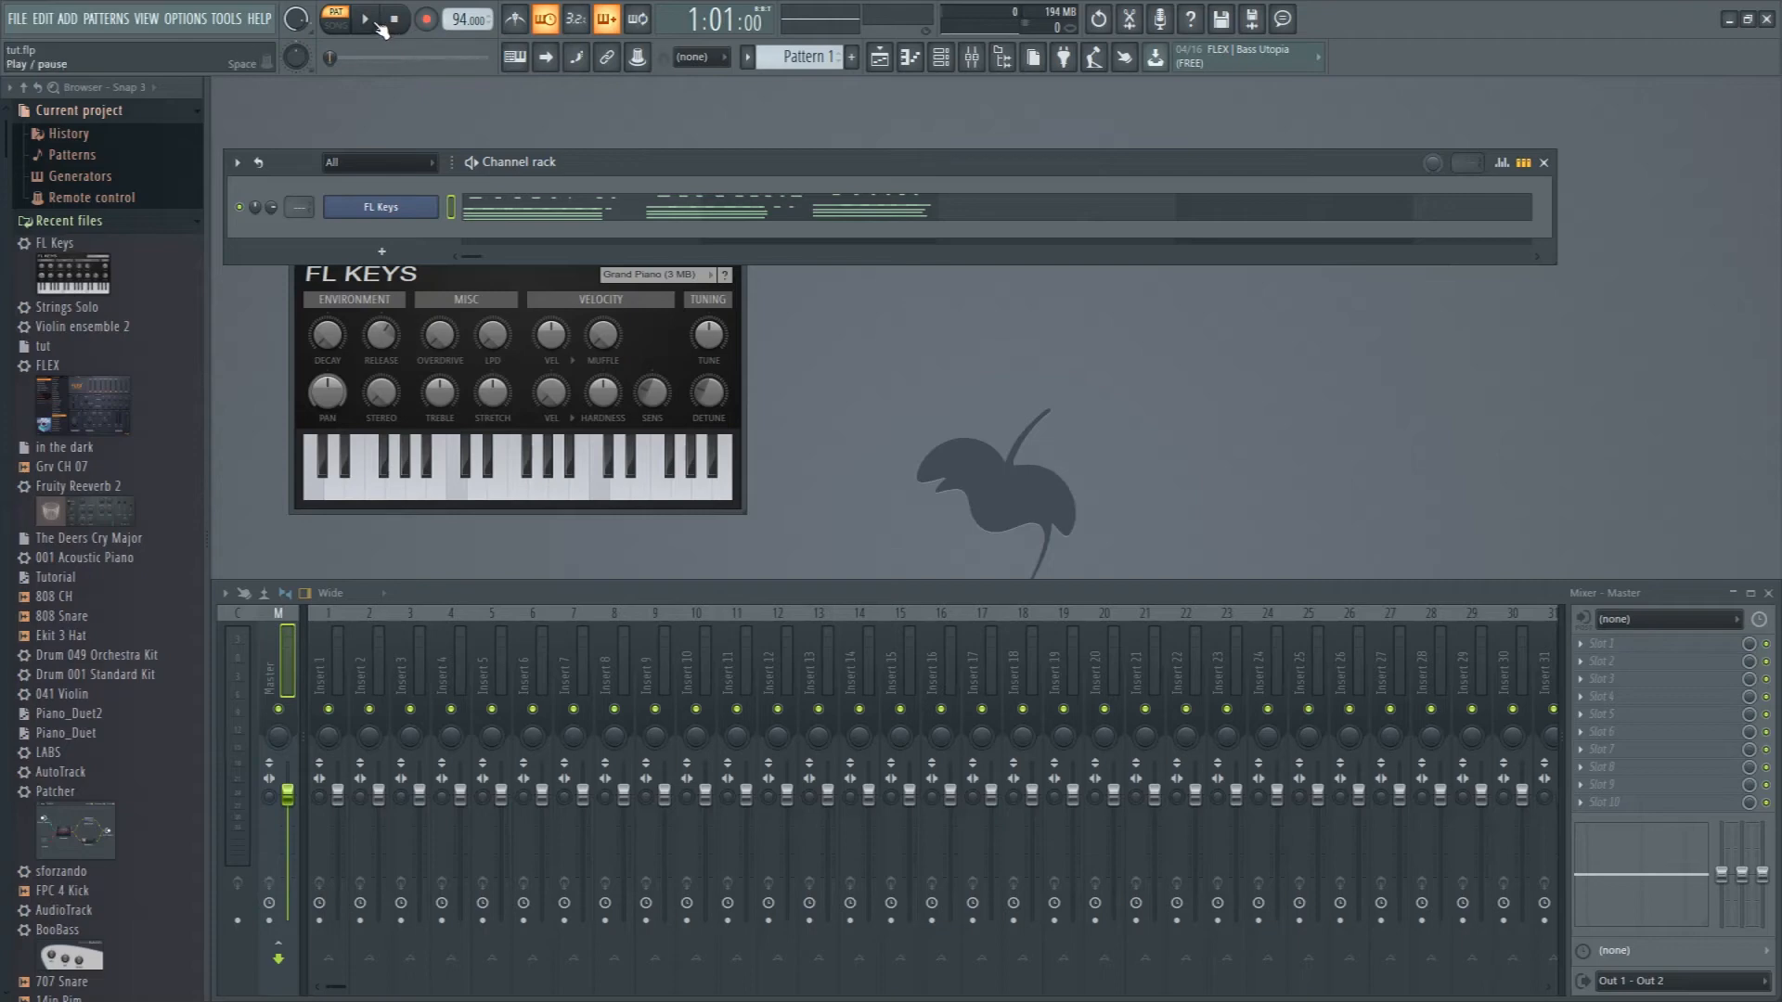
right_click(377, 26)
left_click(547, 24)
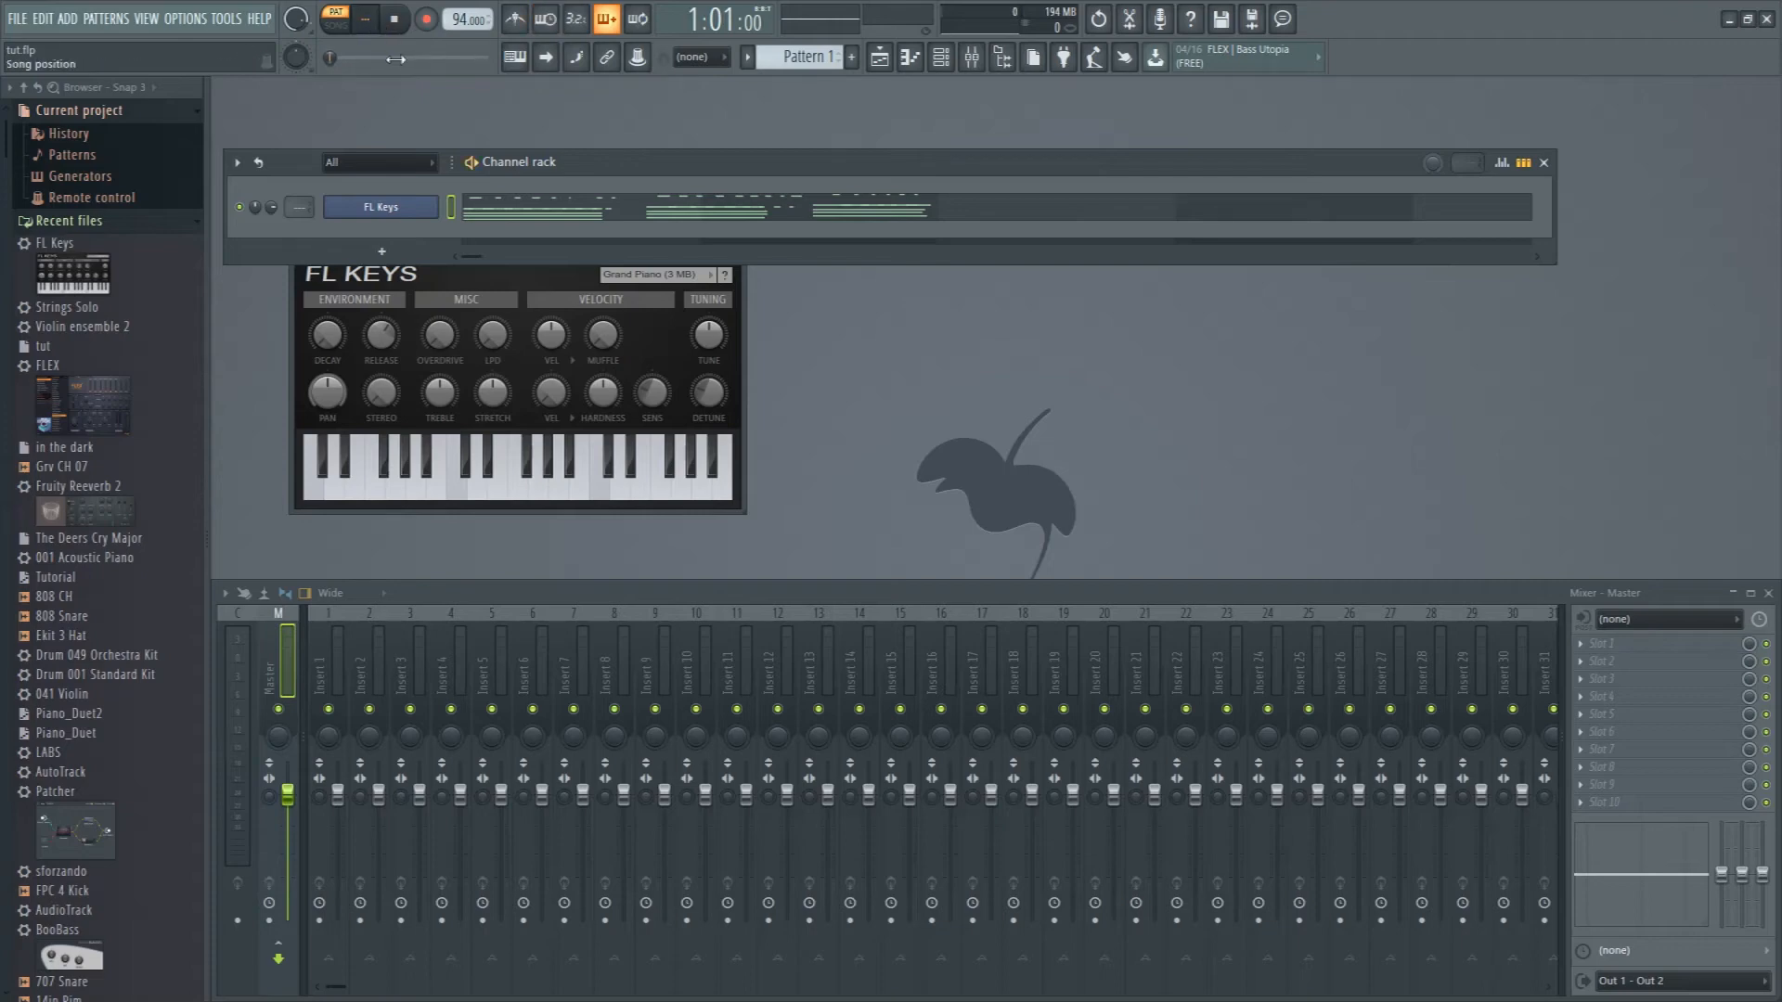
left_click(371, 22)
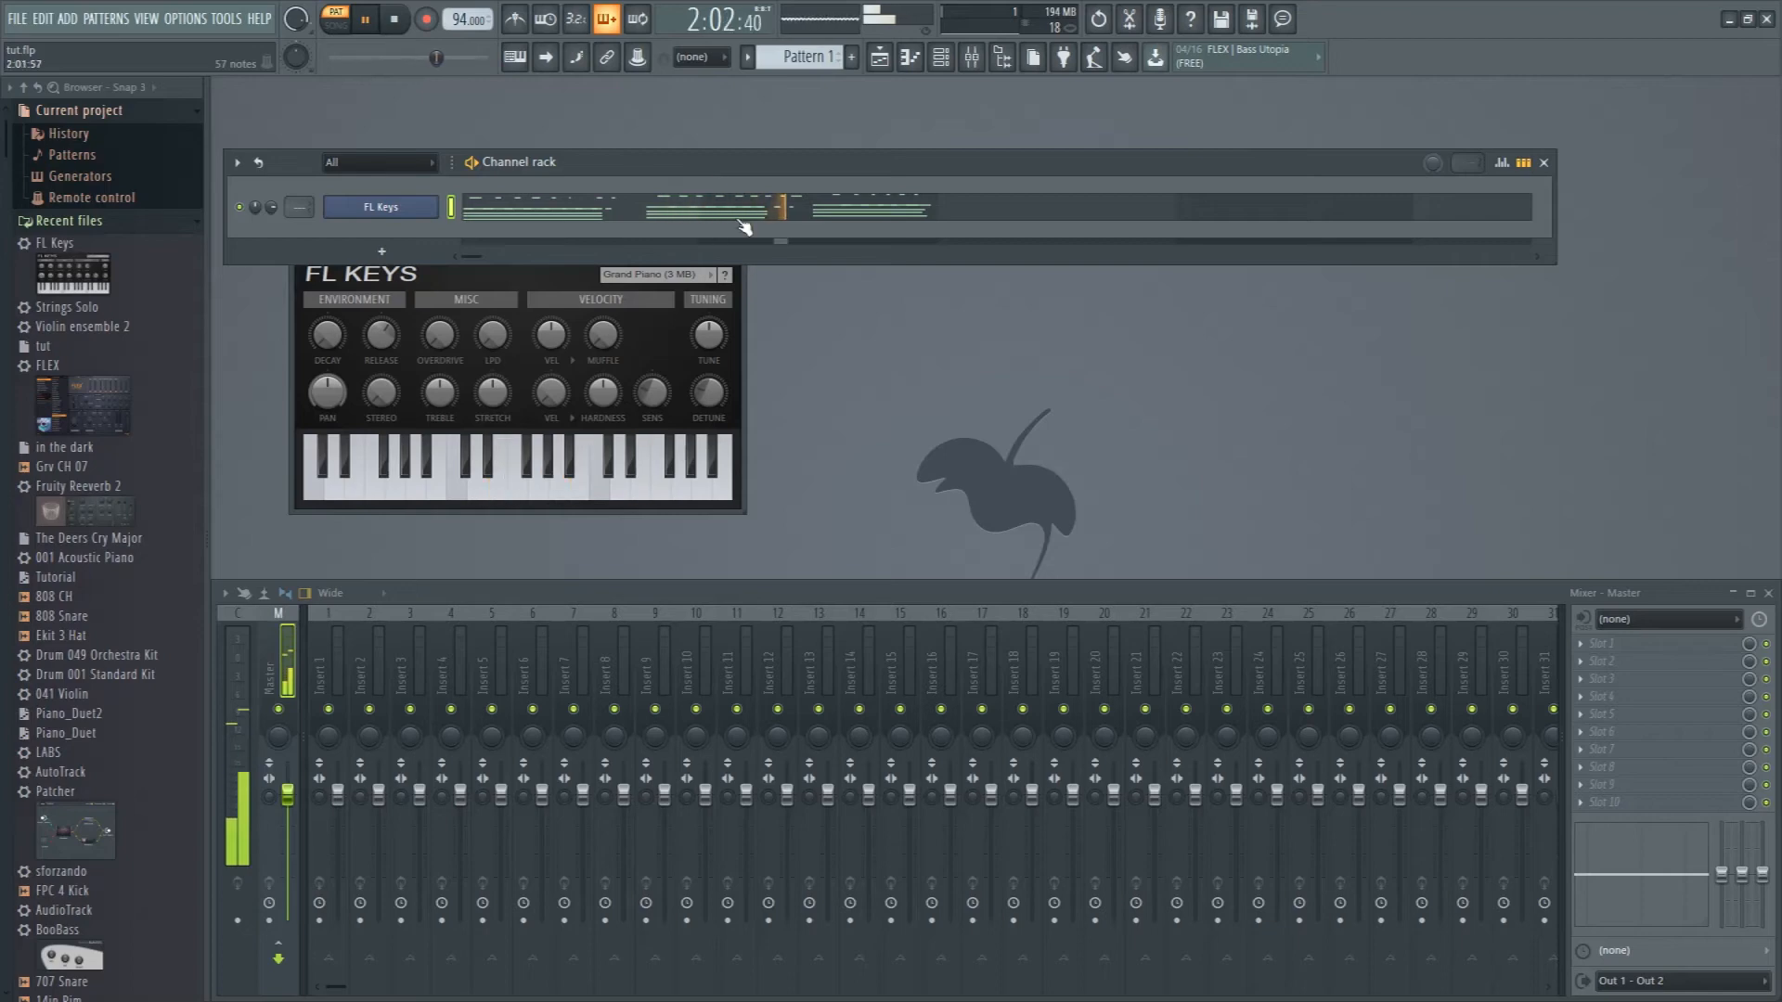
left_click(368, 21)
- Undo the blended melody recording and the chord recording in Pattern 1
key("ctrl+z")
key("ctrl+z")
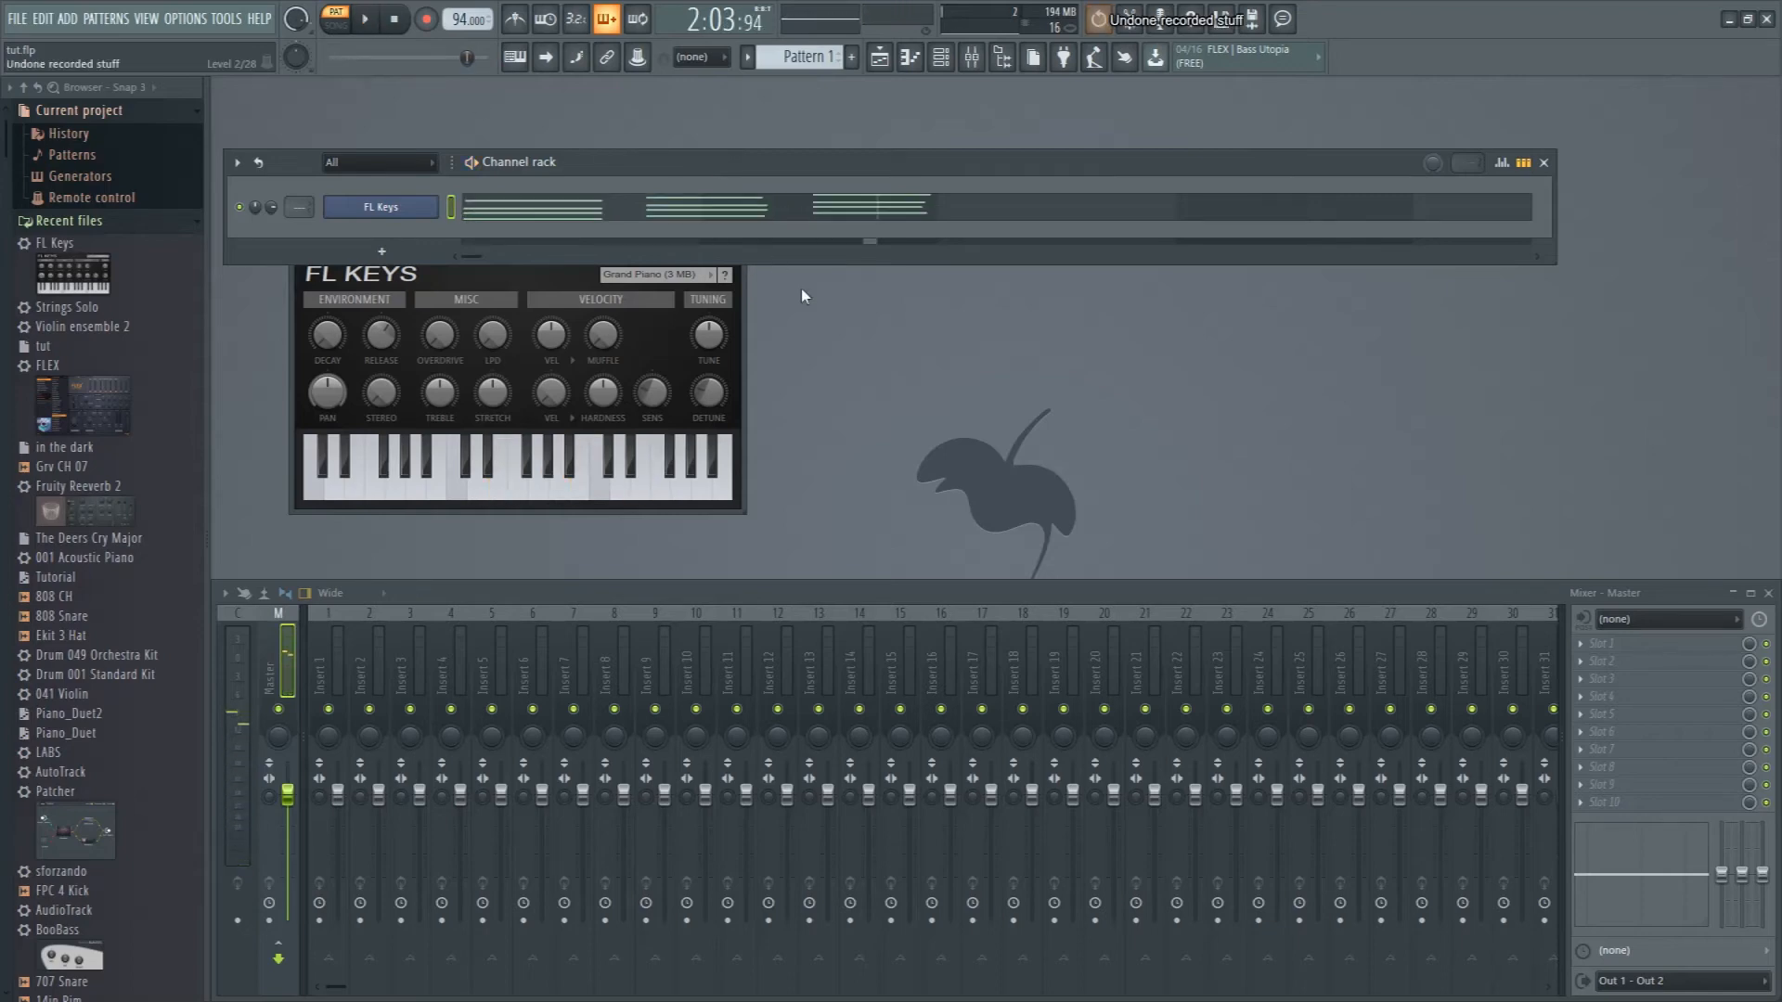
key("ctrl+z")
key("ctrl+alt+z")
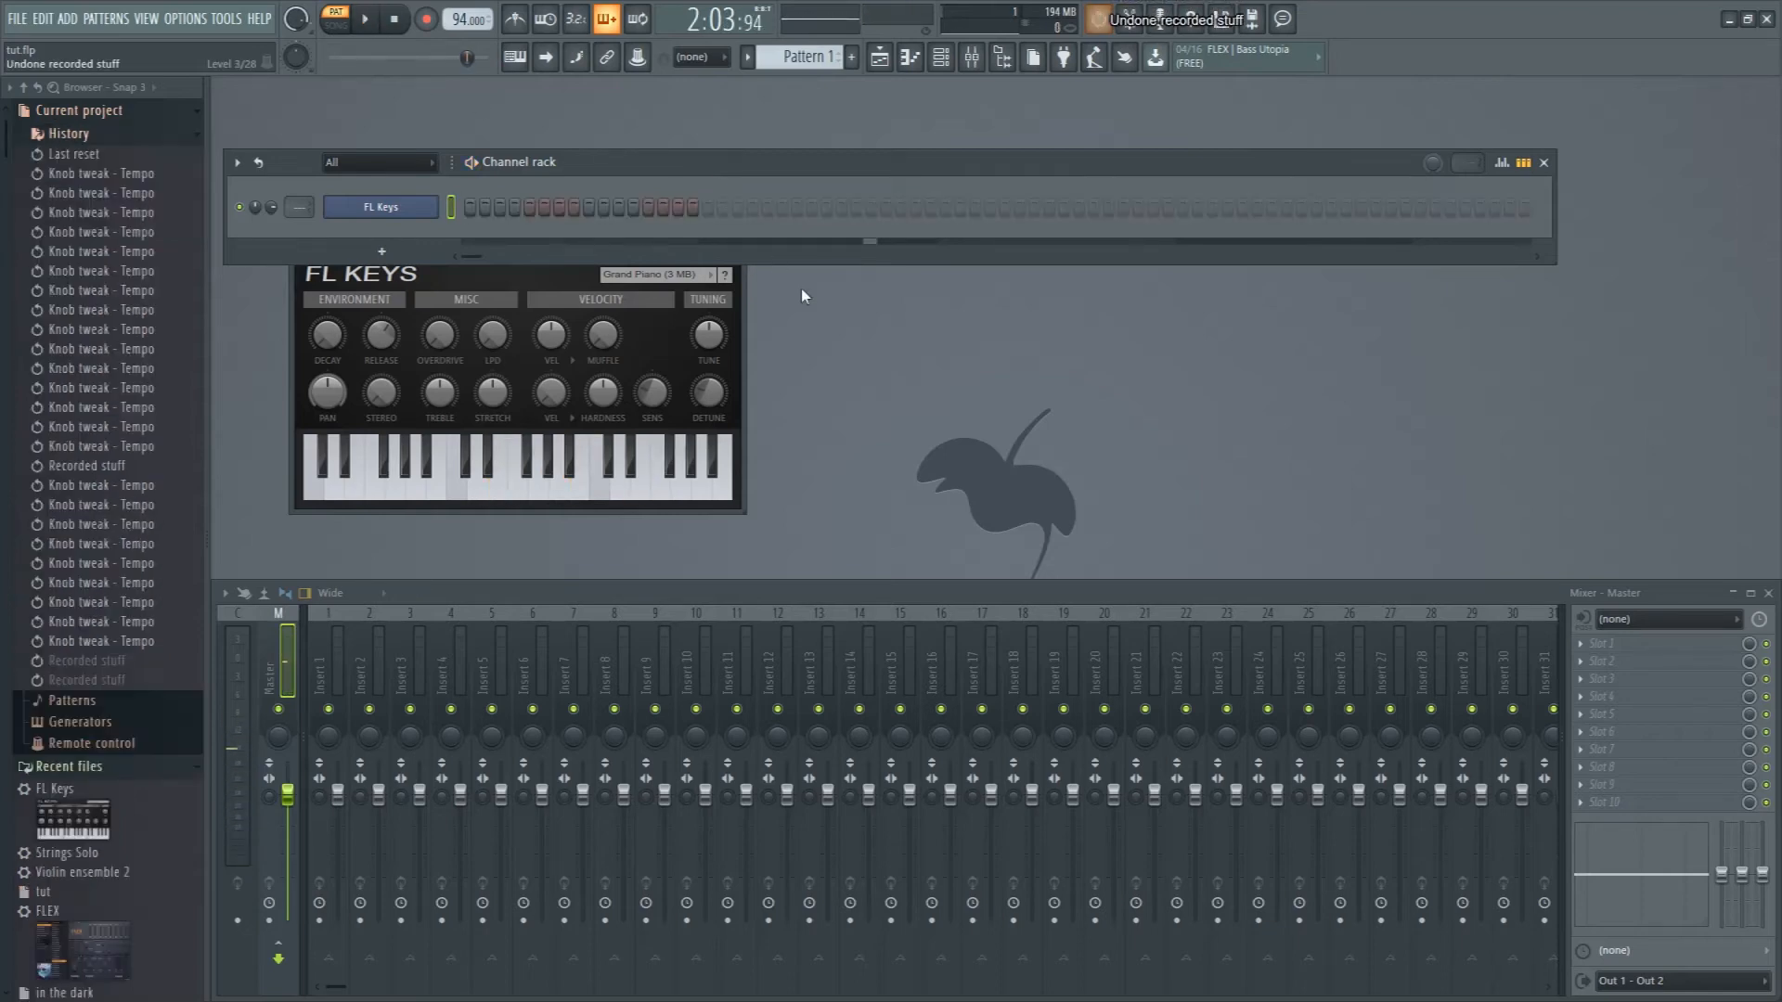
- Switch from blend recording to loop recording and set the pattern length to 4 bars
left_click(617, 26)
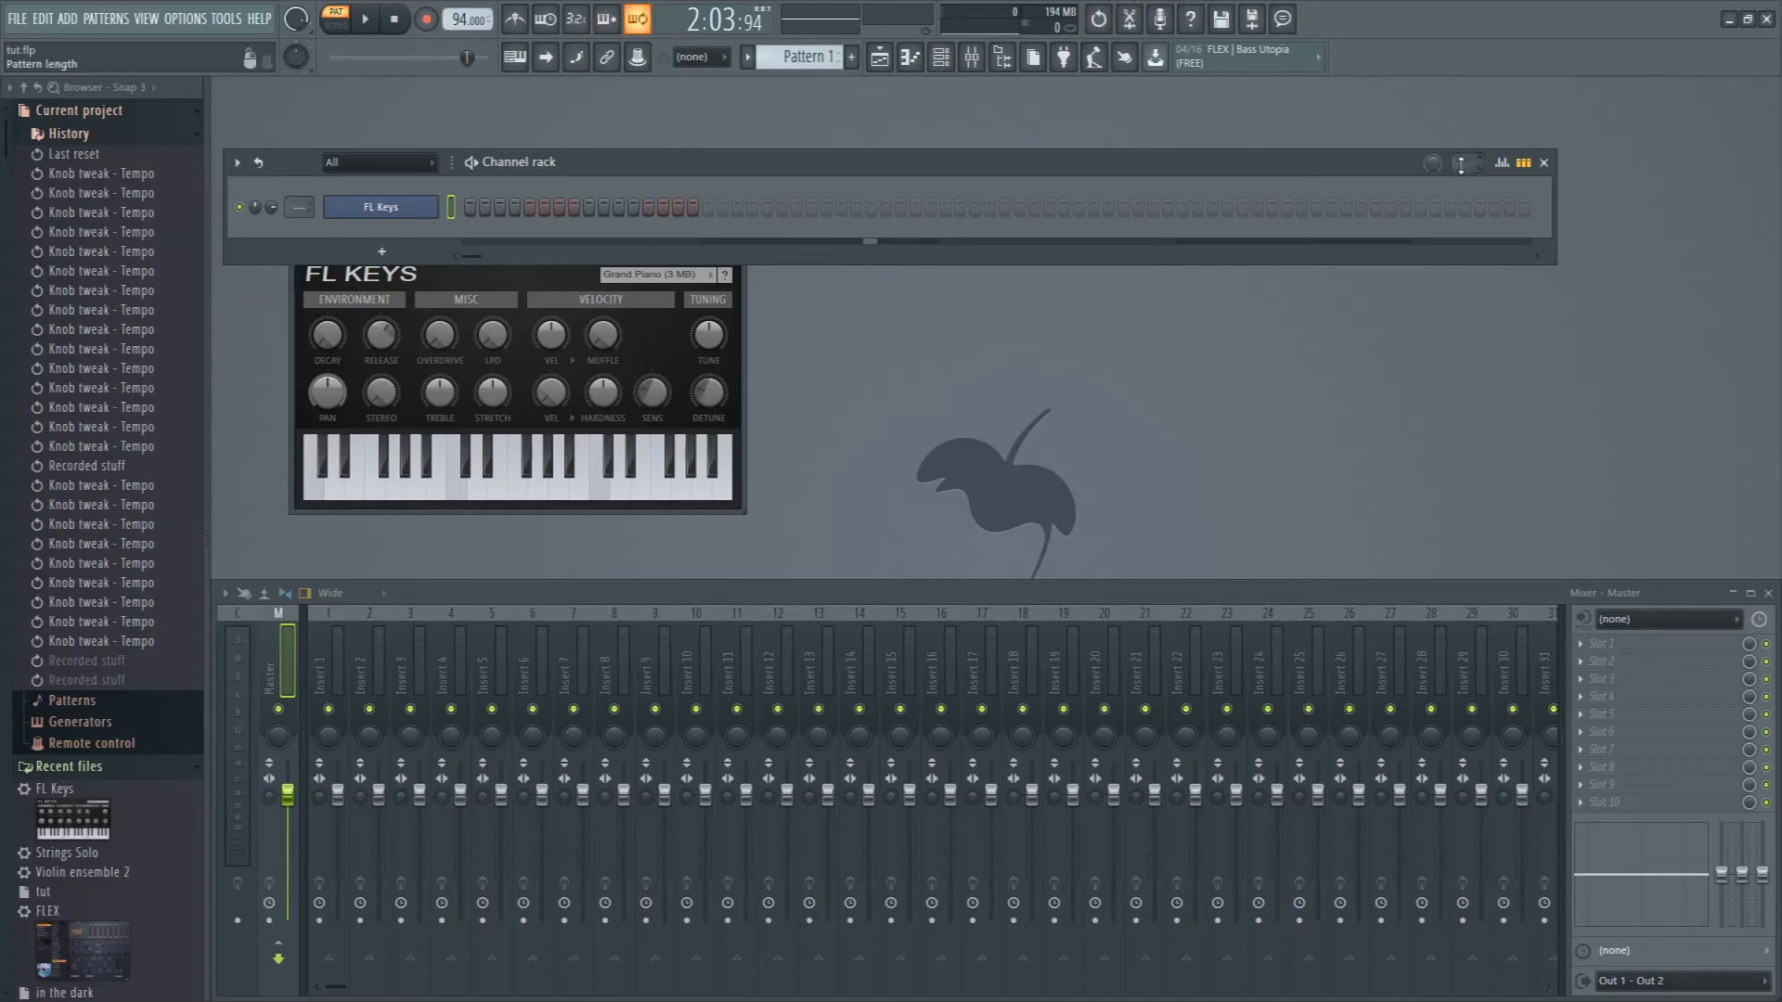
left_click(1467, 164)
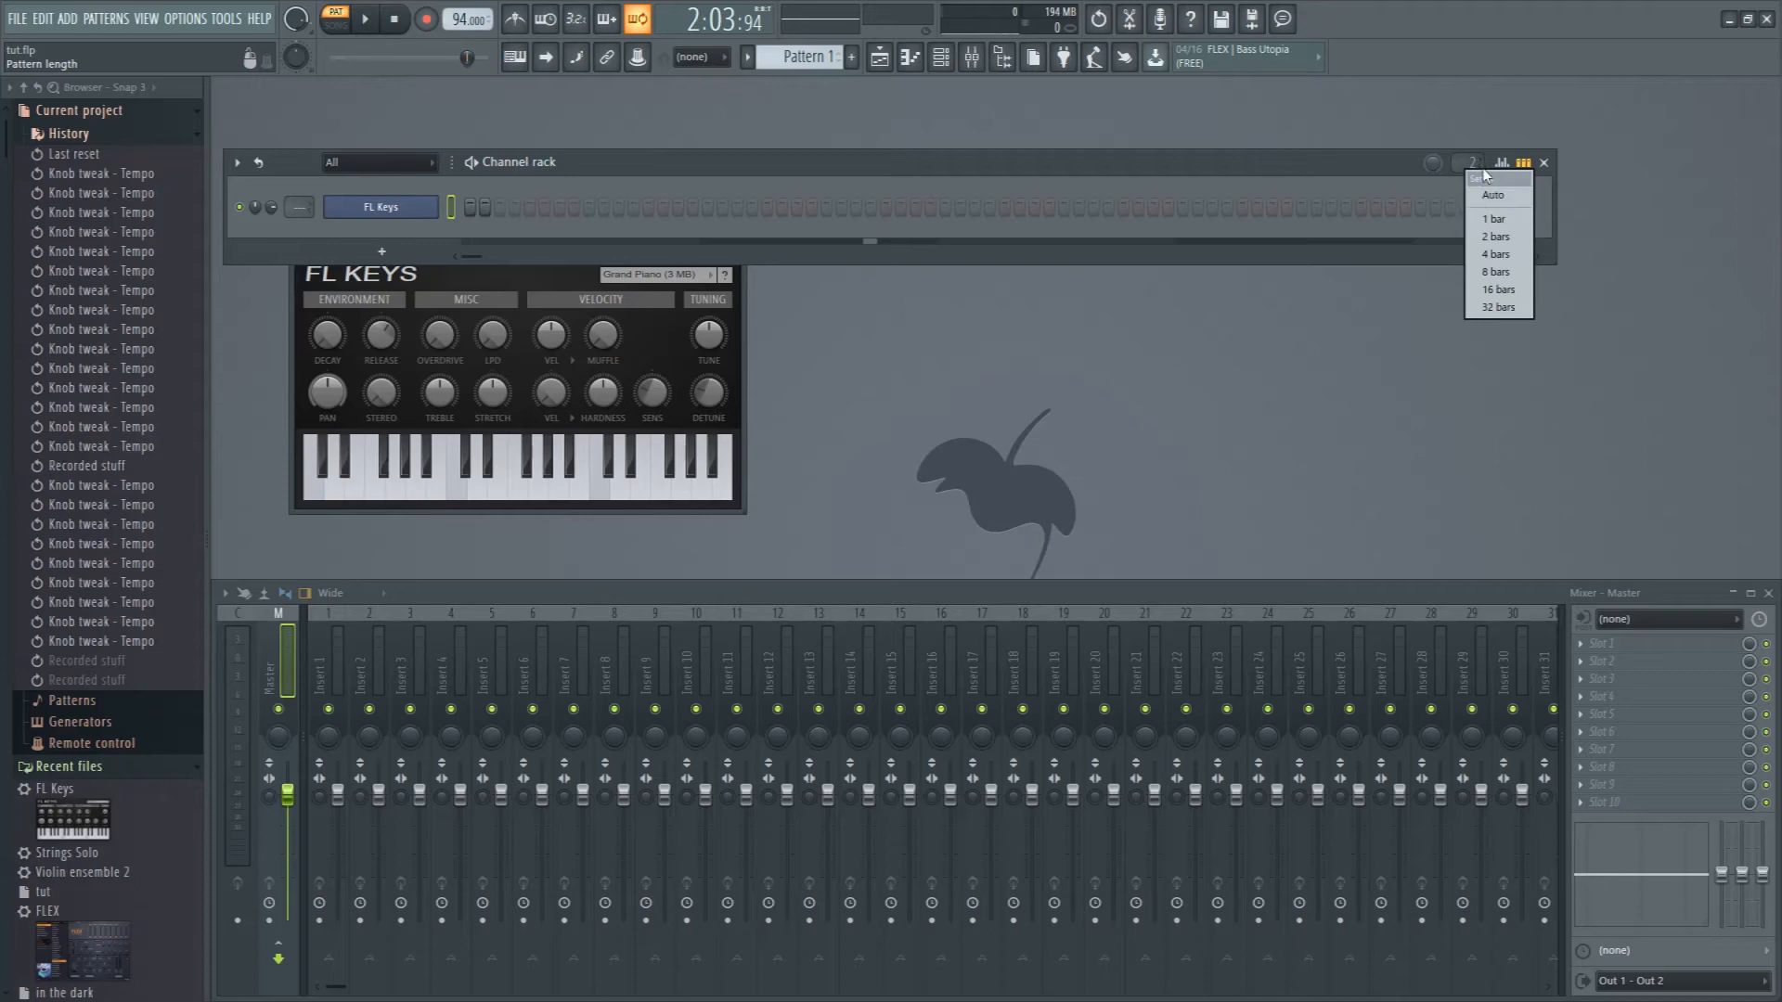
left_click(1496, 255)
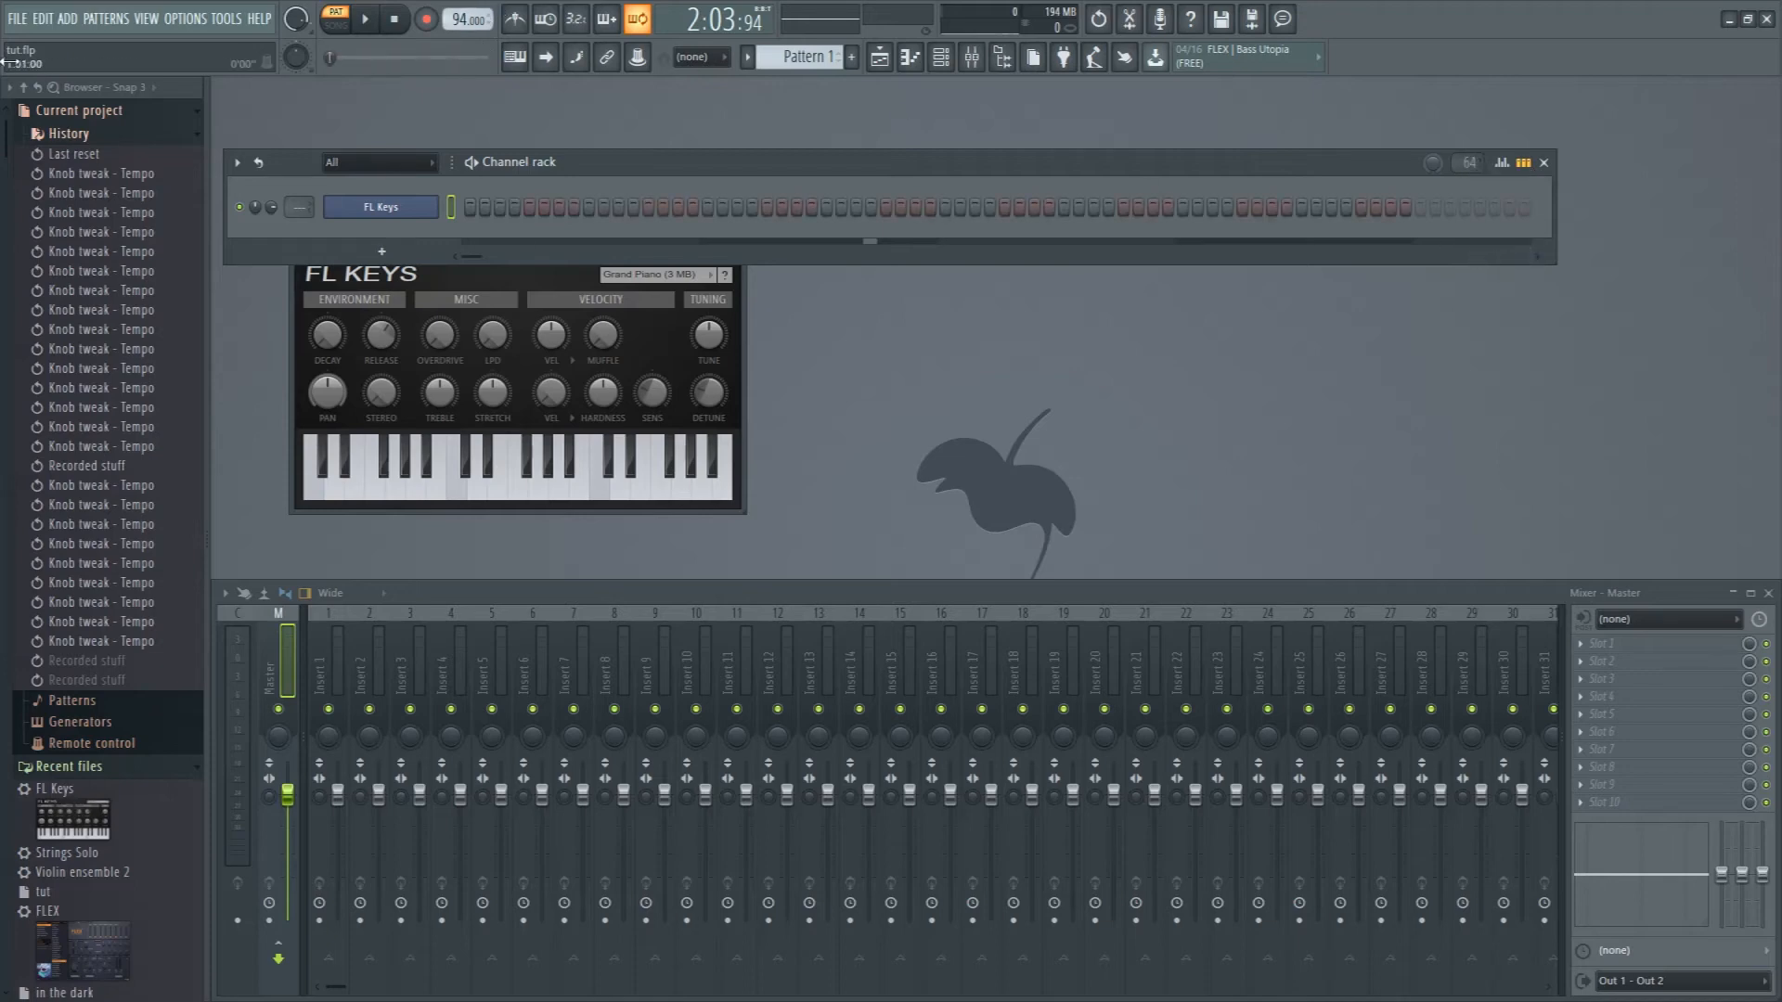
- Arm recording with metronome and countdown, and record looping passes into Pattern 1, enabling blend recording during the take to layer notes
left_click(427, 20)
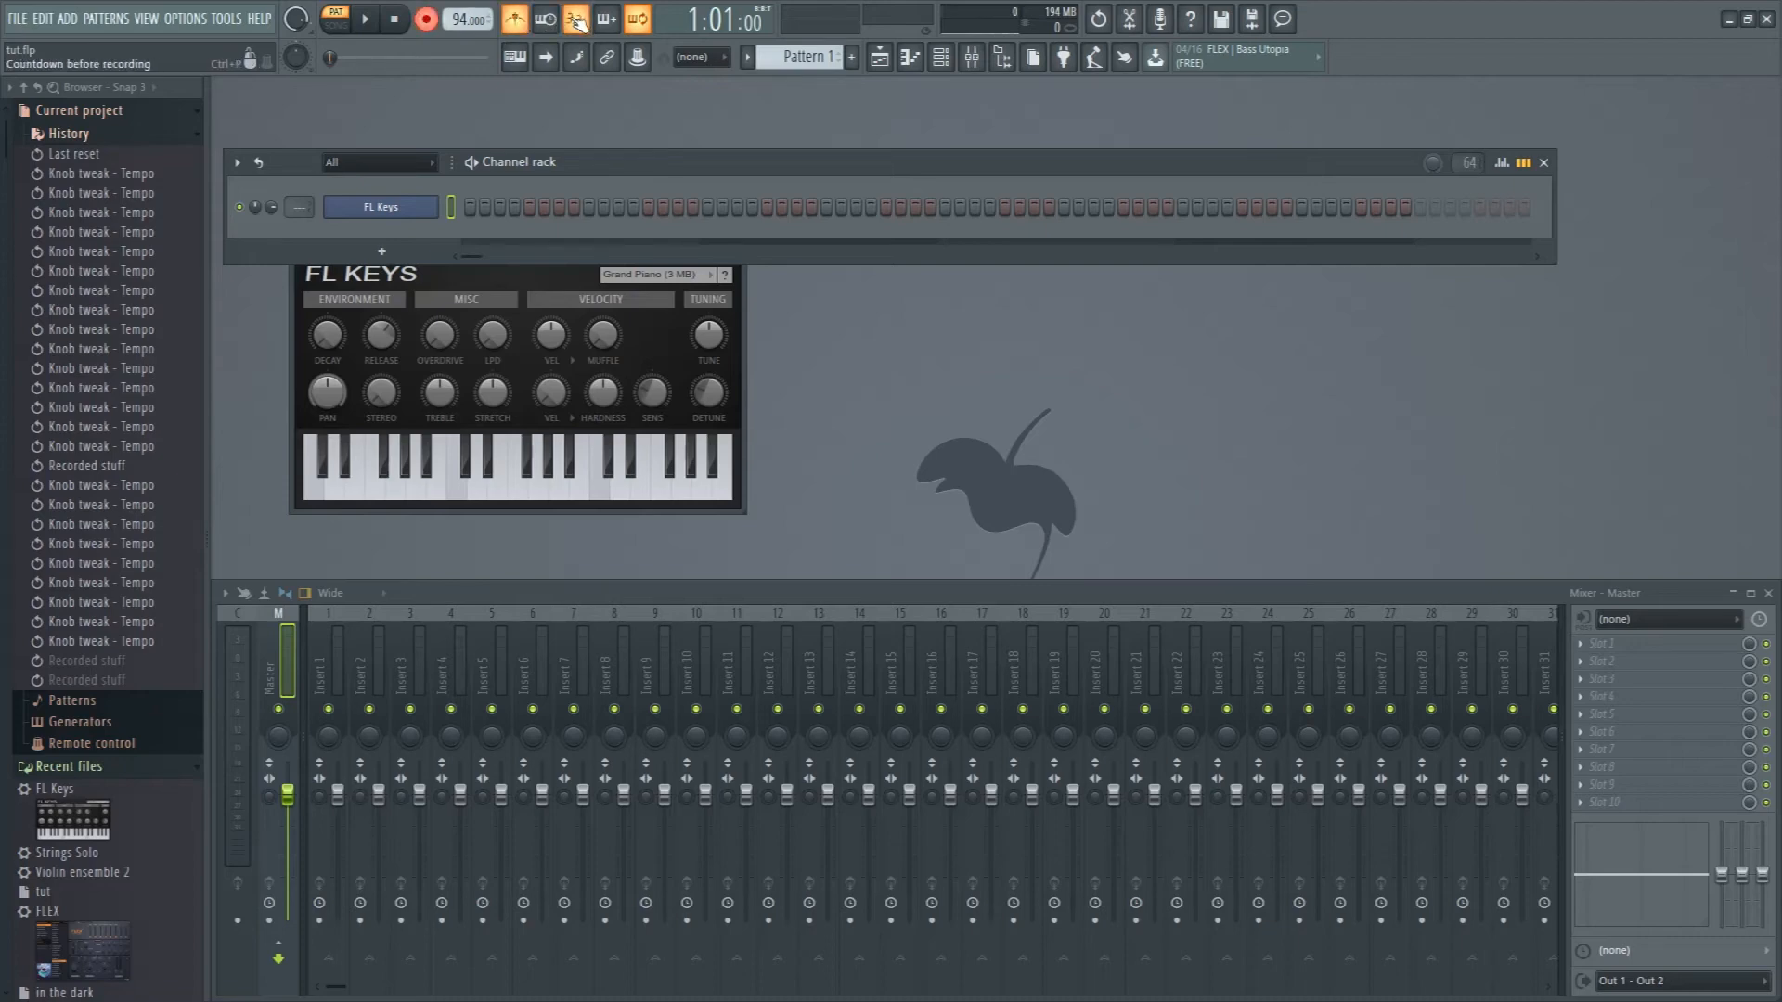
left_click(362, 24)
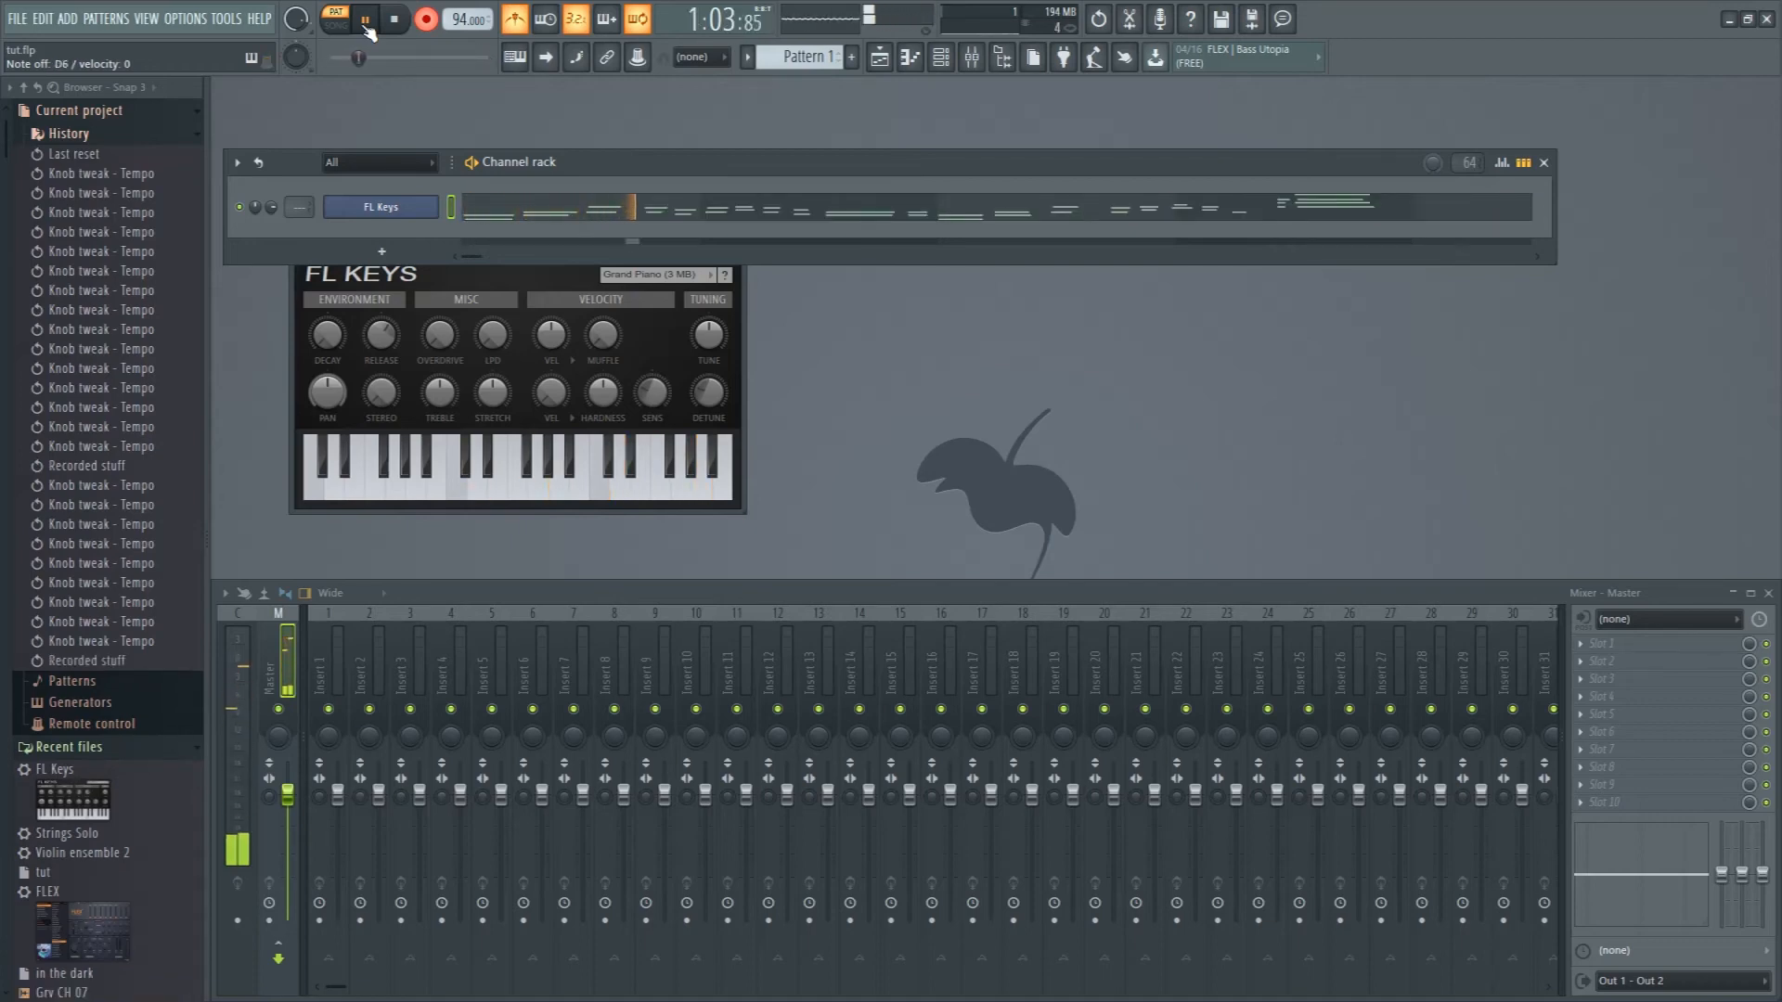
left_click(607, 20)
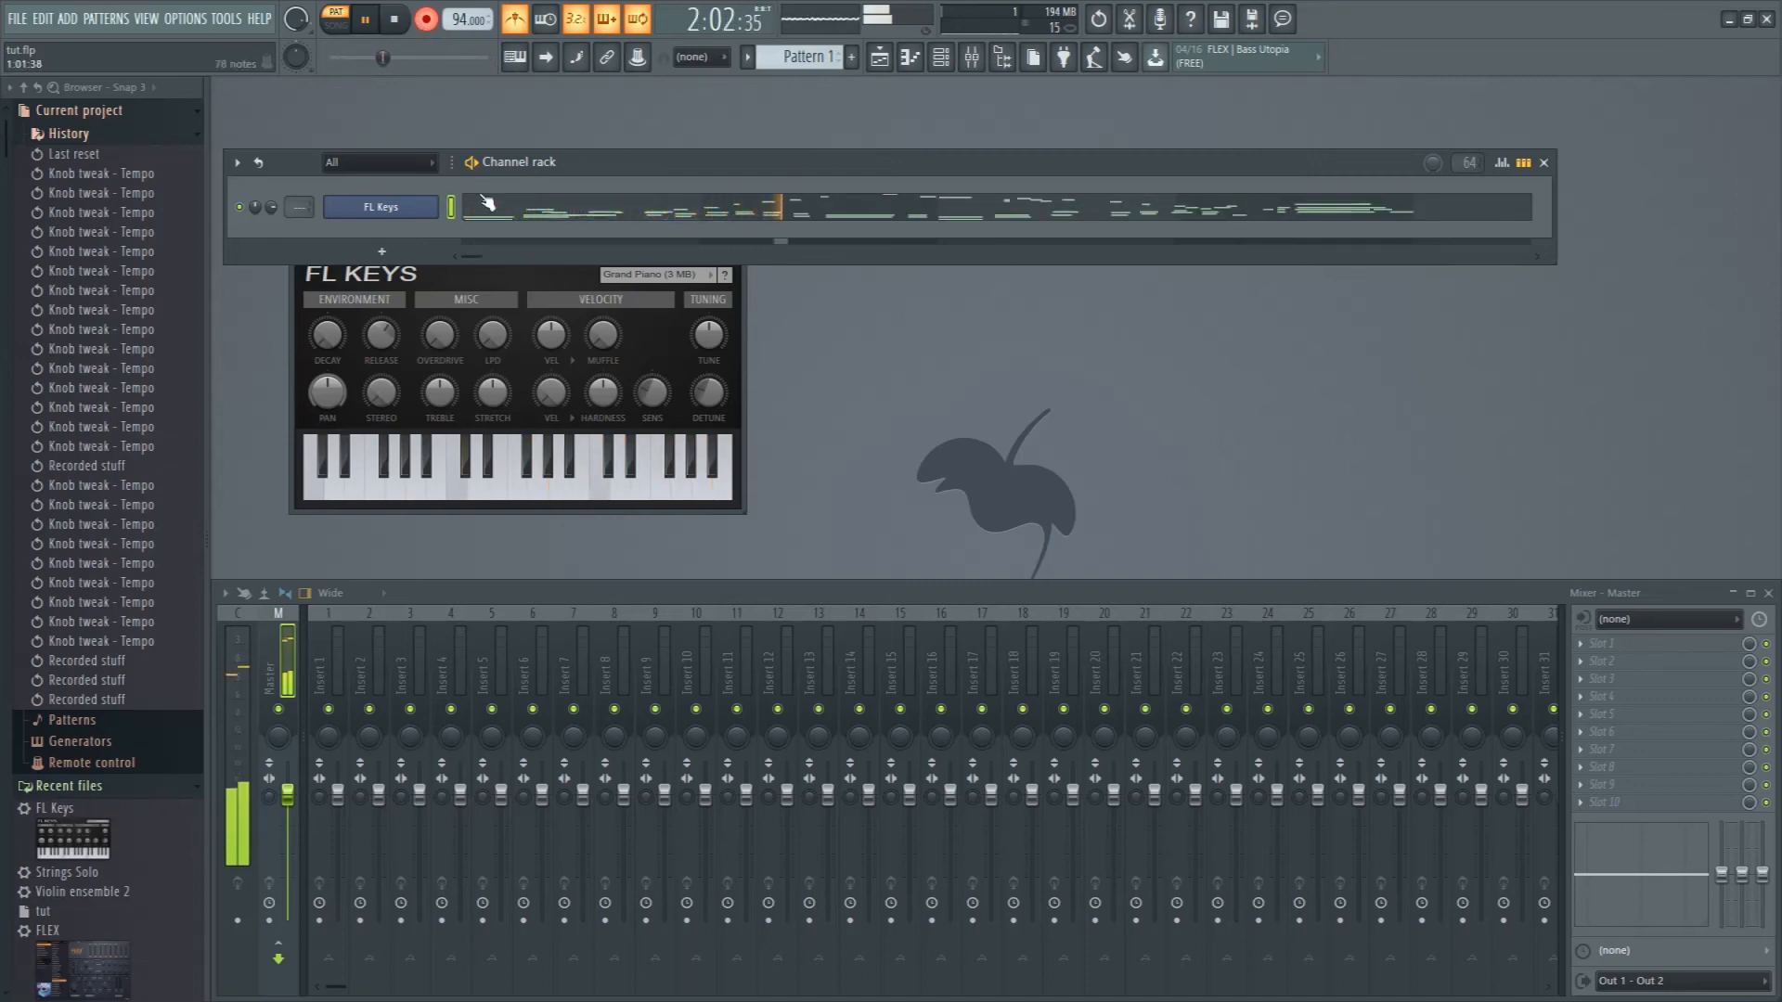
left_click(365, 20)
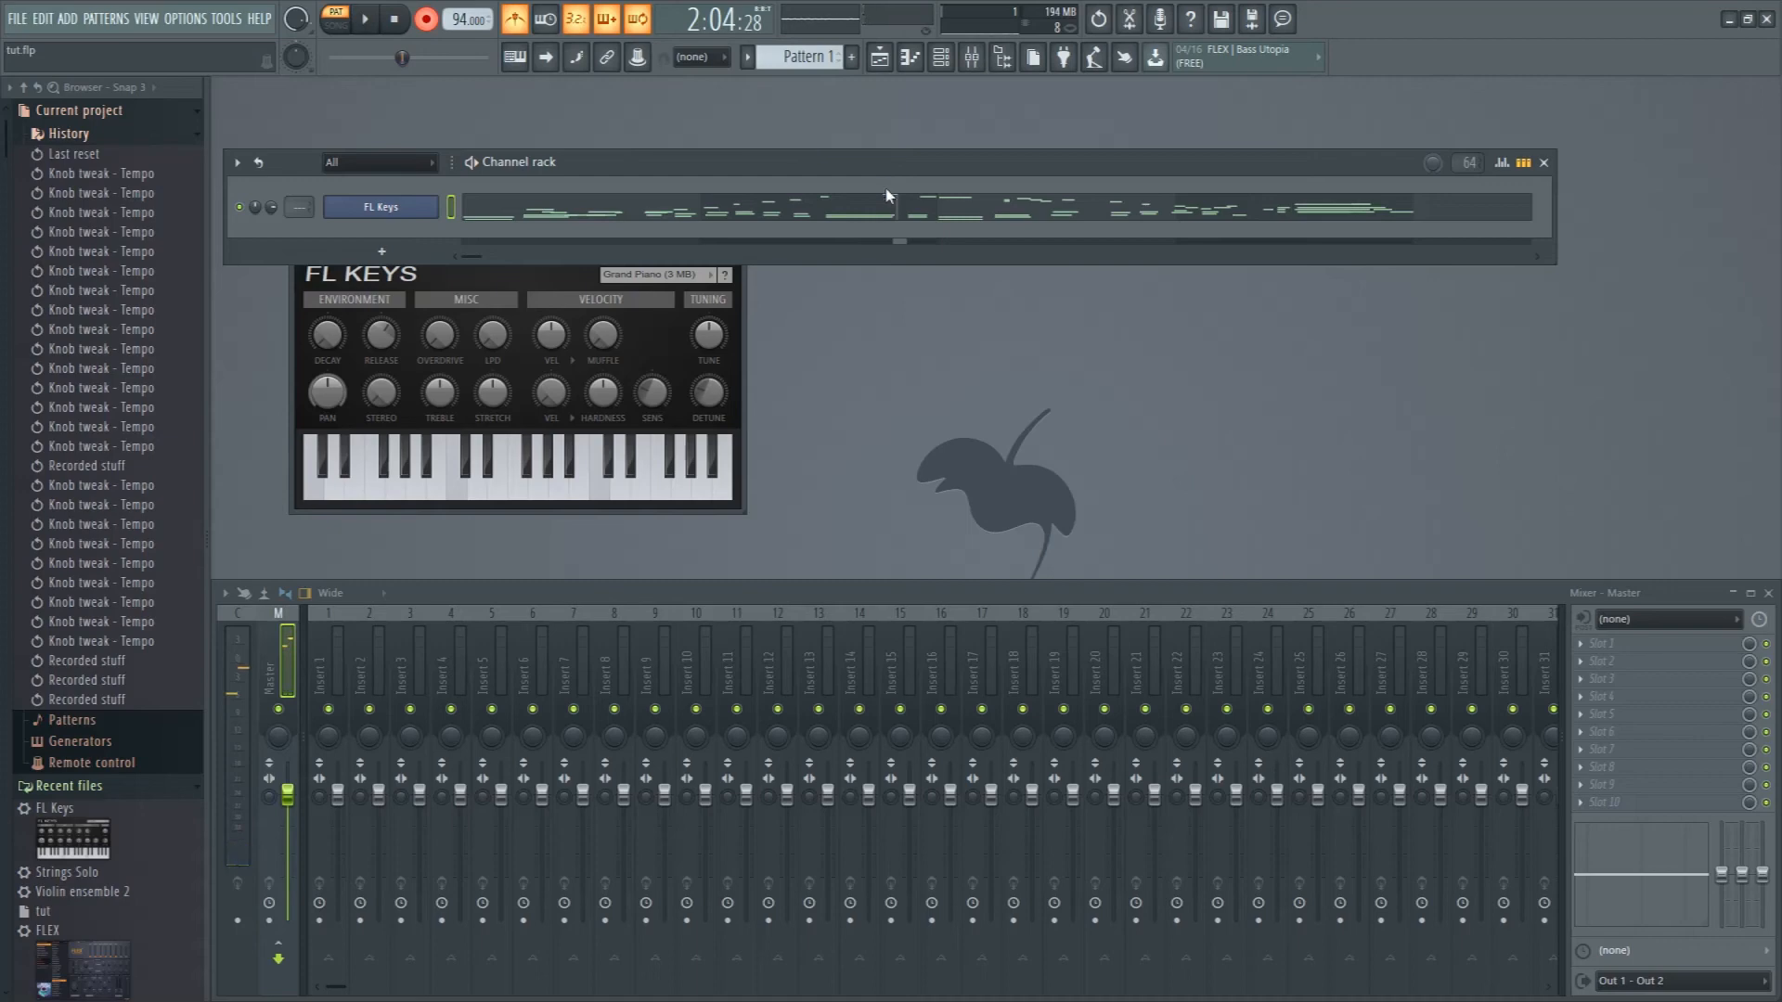
- Undo the looped recordings one pass at a time until Pattern 1 is empty
key("ctrl+z")
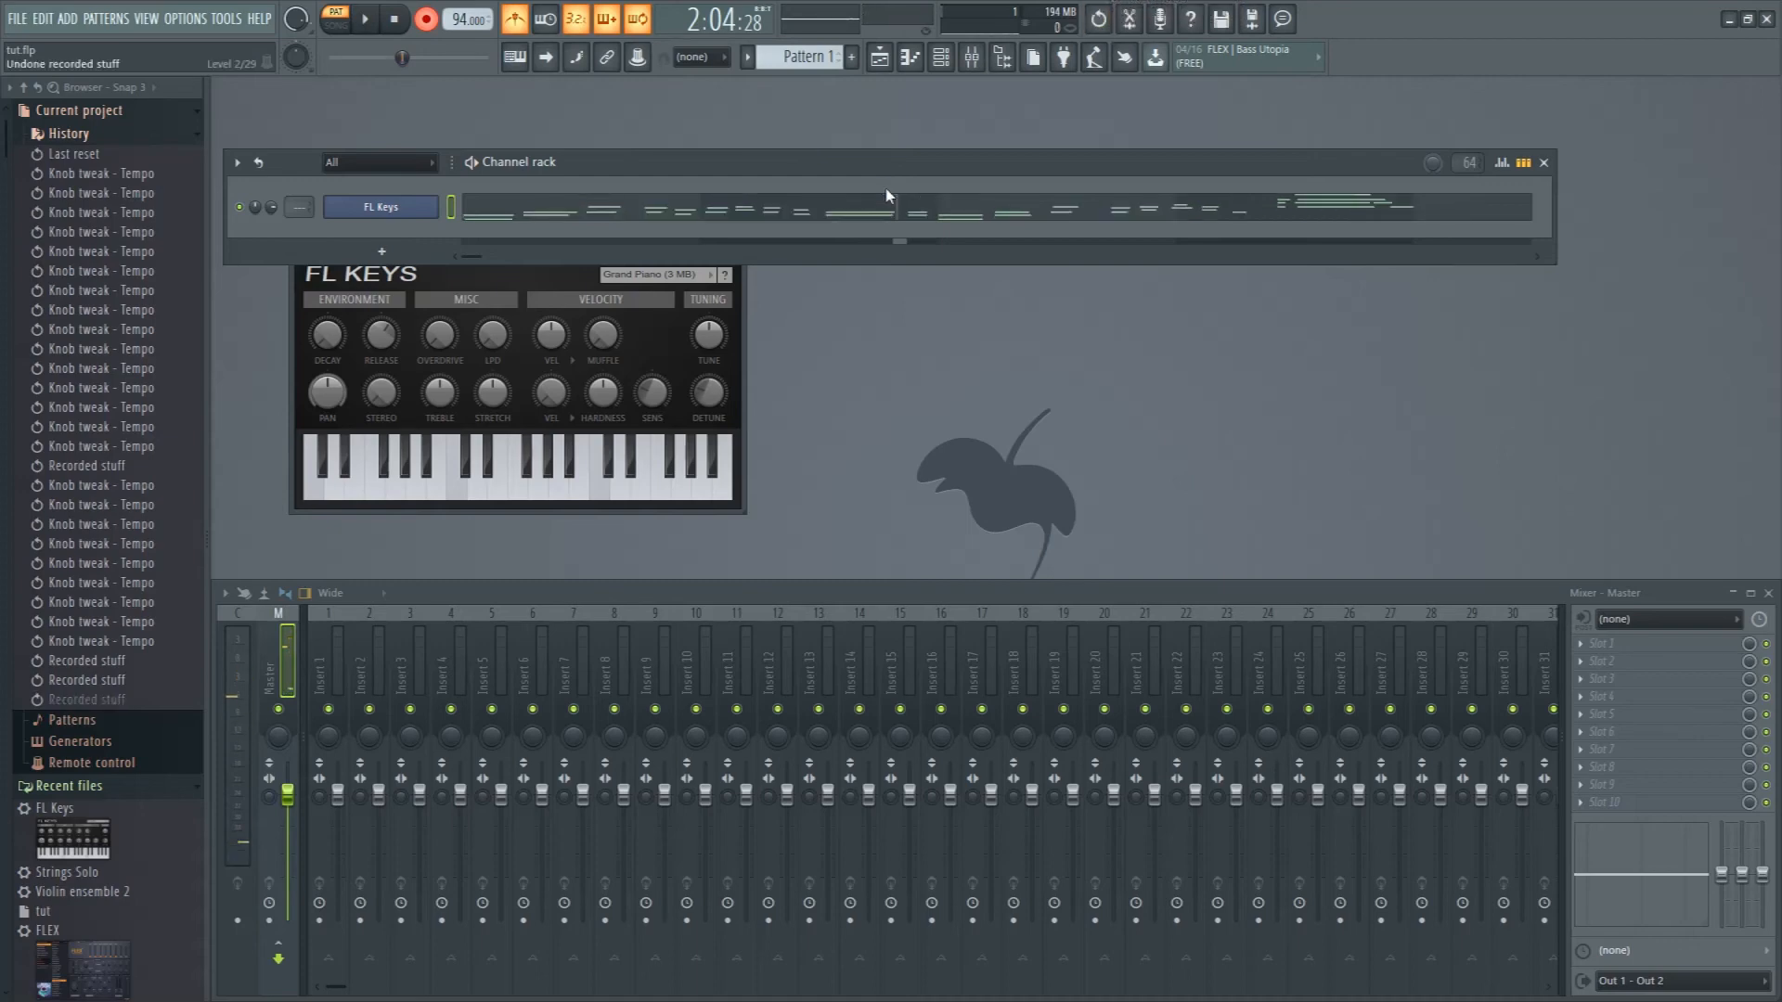
key("ctrl+alt+z")
key("ctrl+alt+z")
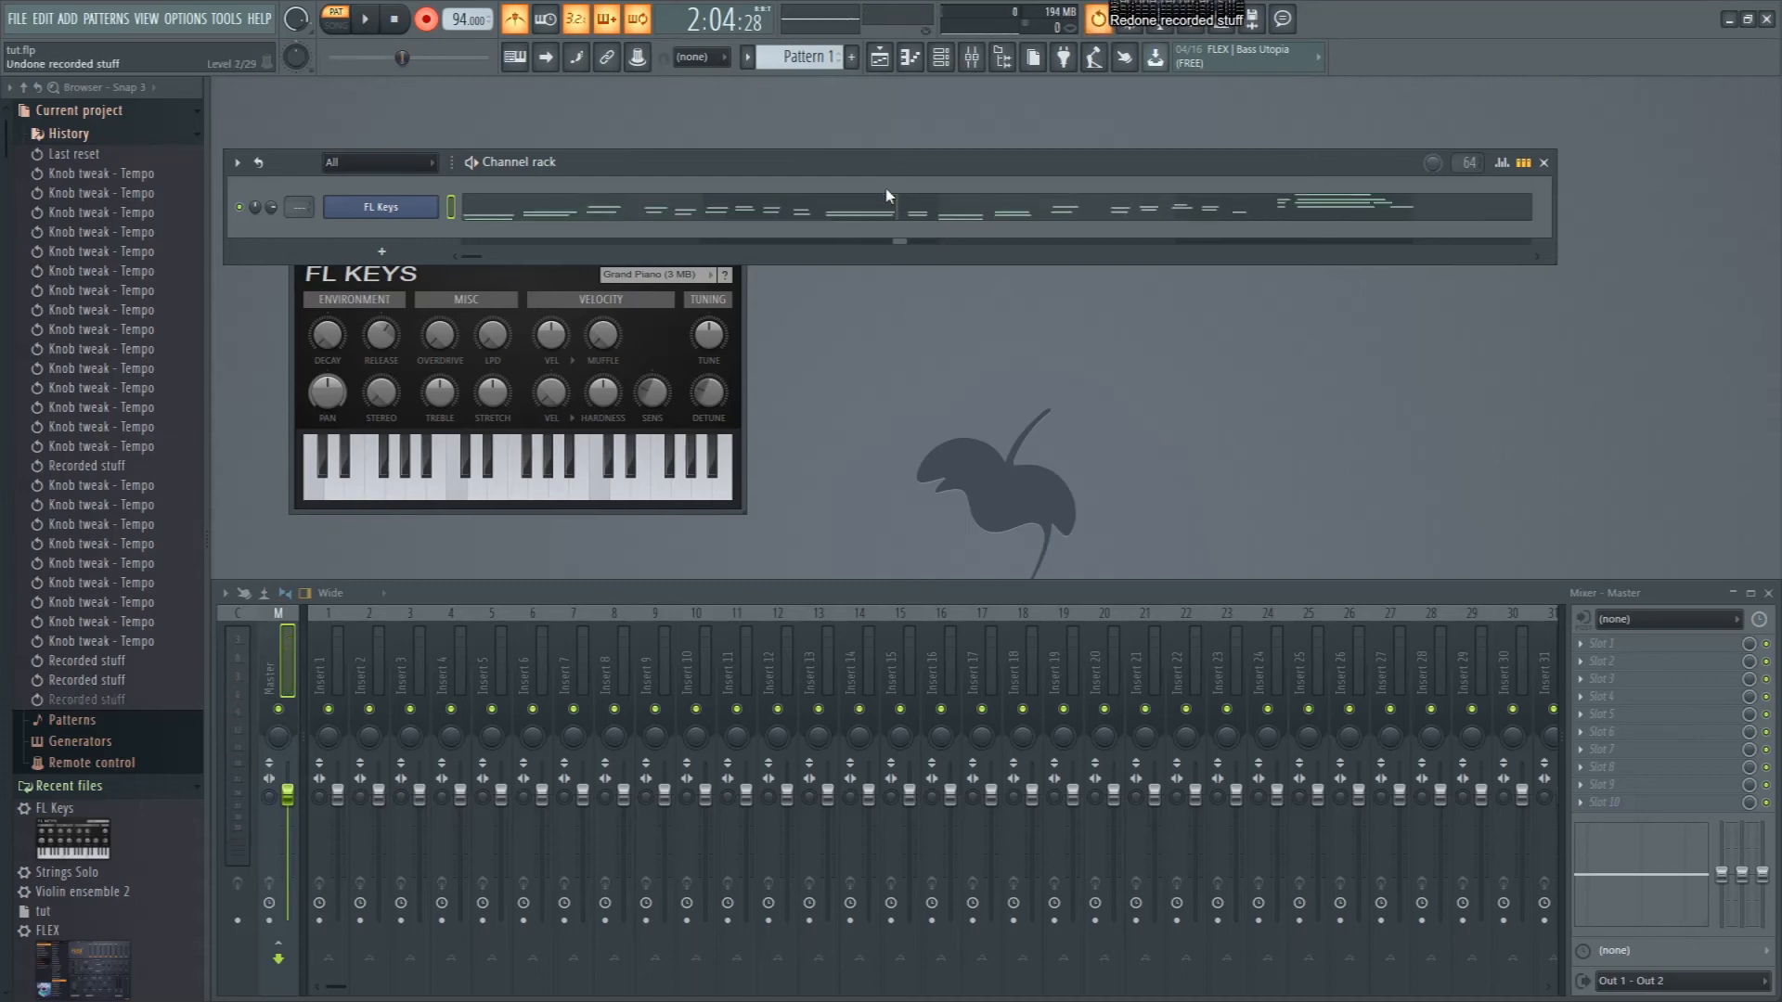
key("ctrl+alt+z")
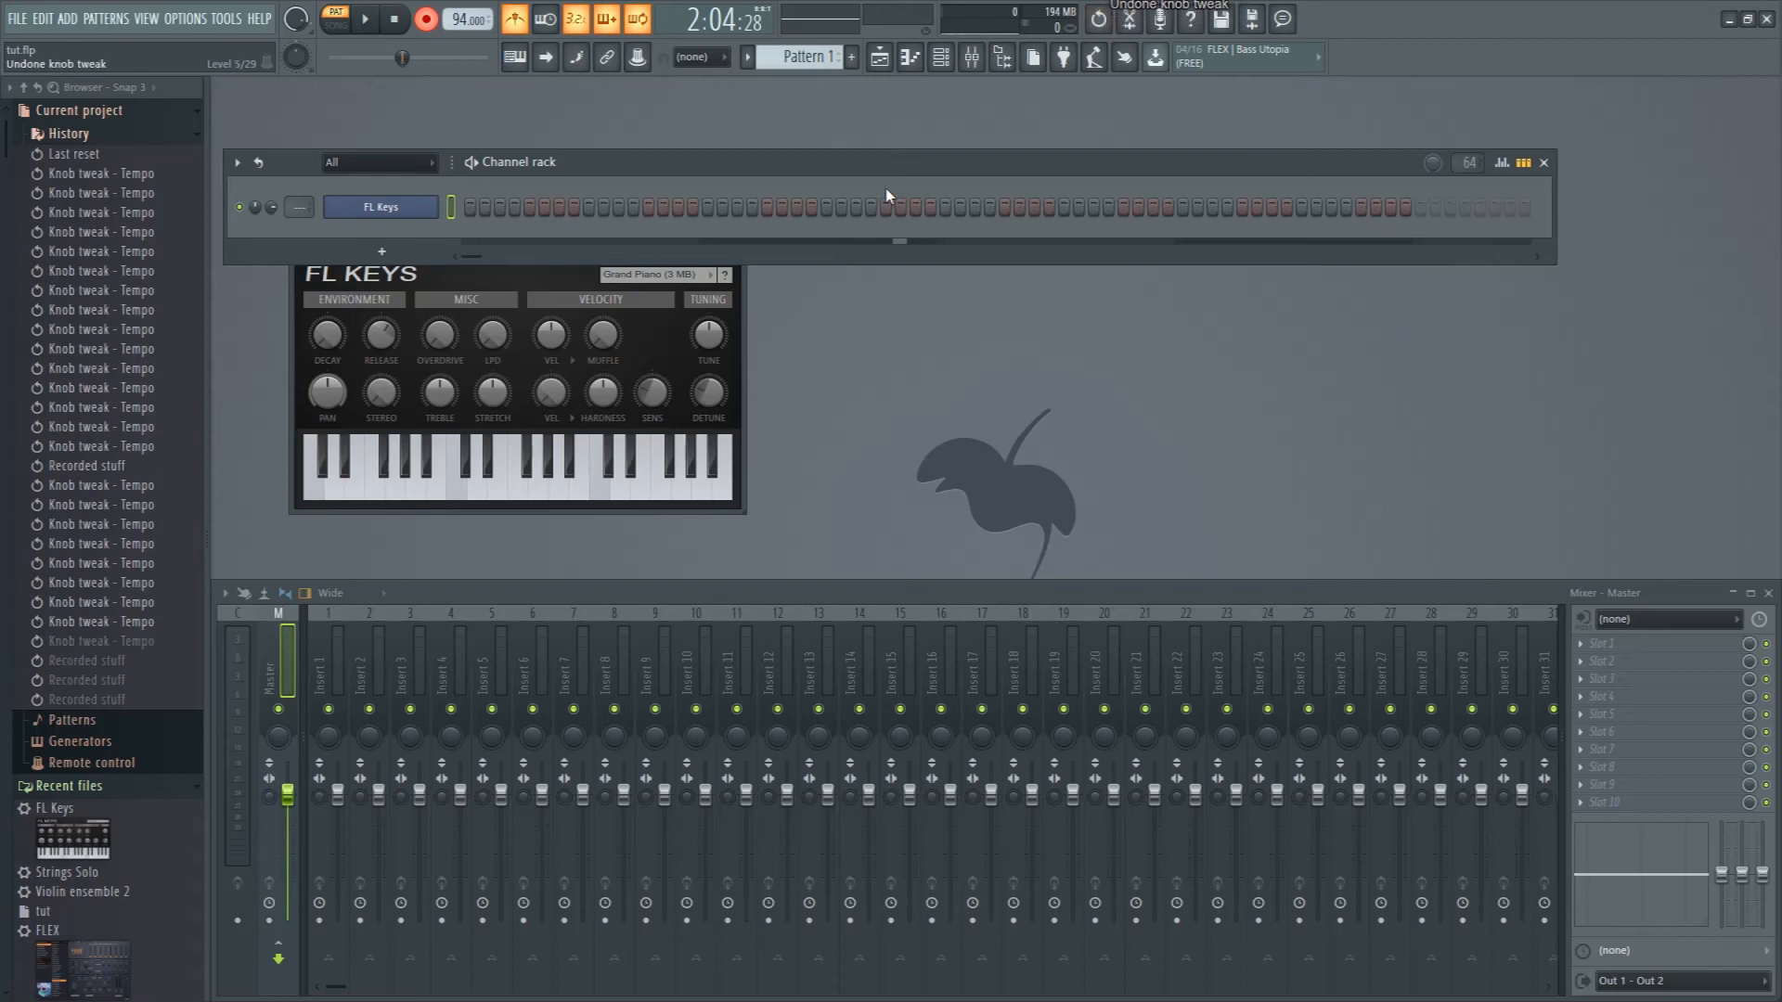
- Set the global snap to Beat, return to the pattern's start, and turn off blend and loop recording while leaving the countdown on
left_click(715, 61)
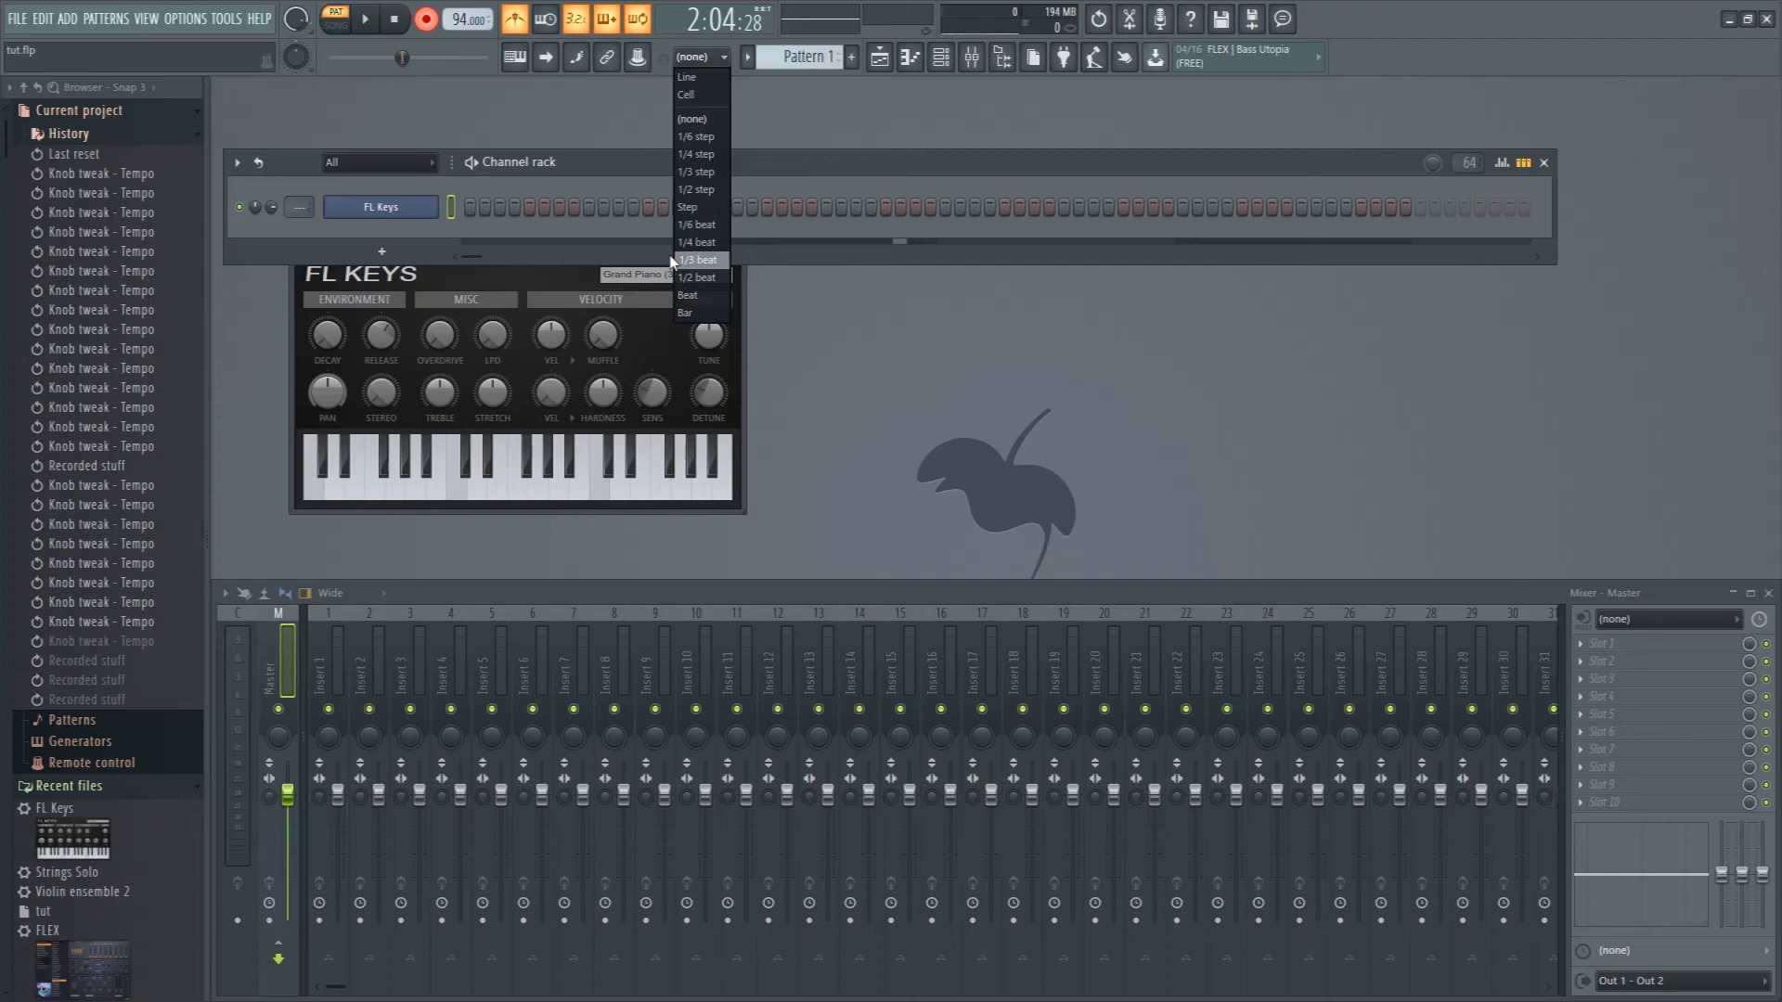
left_click(705, 298)
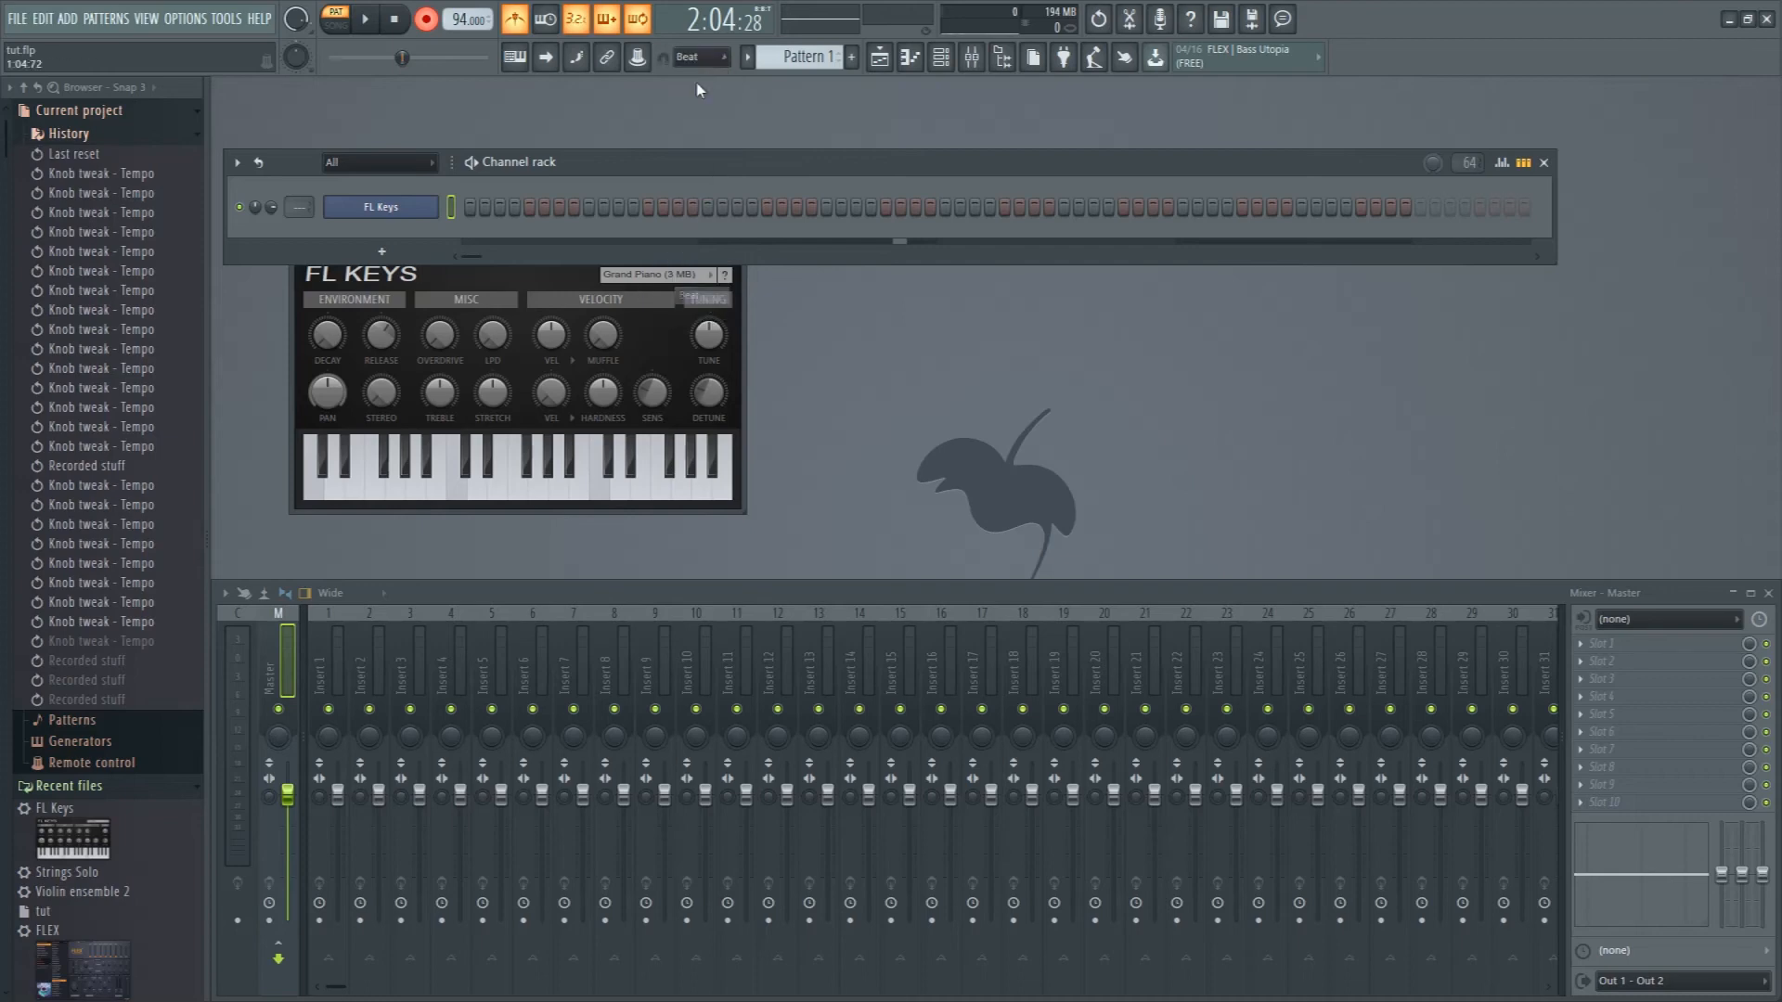
left_click(394, 20)
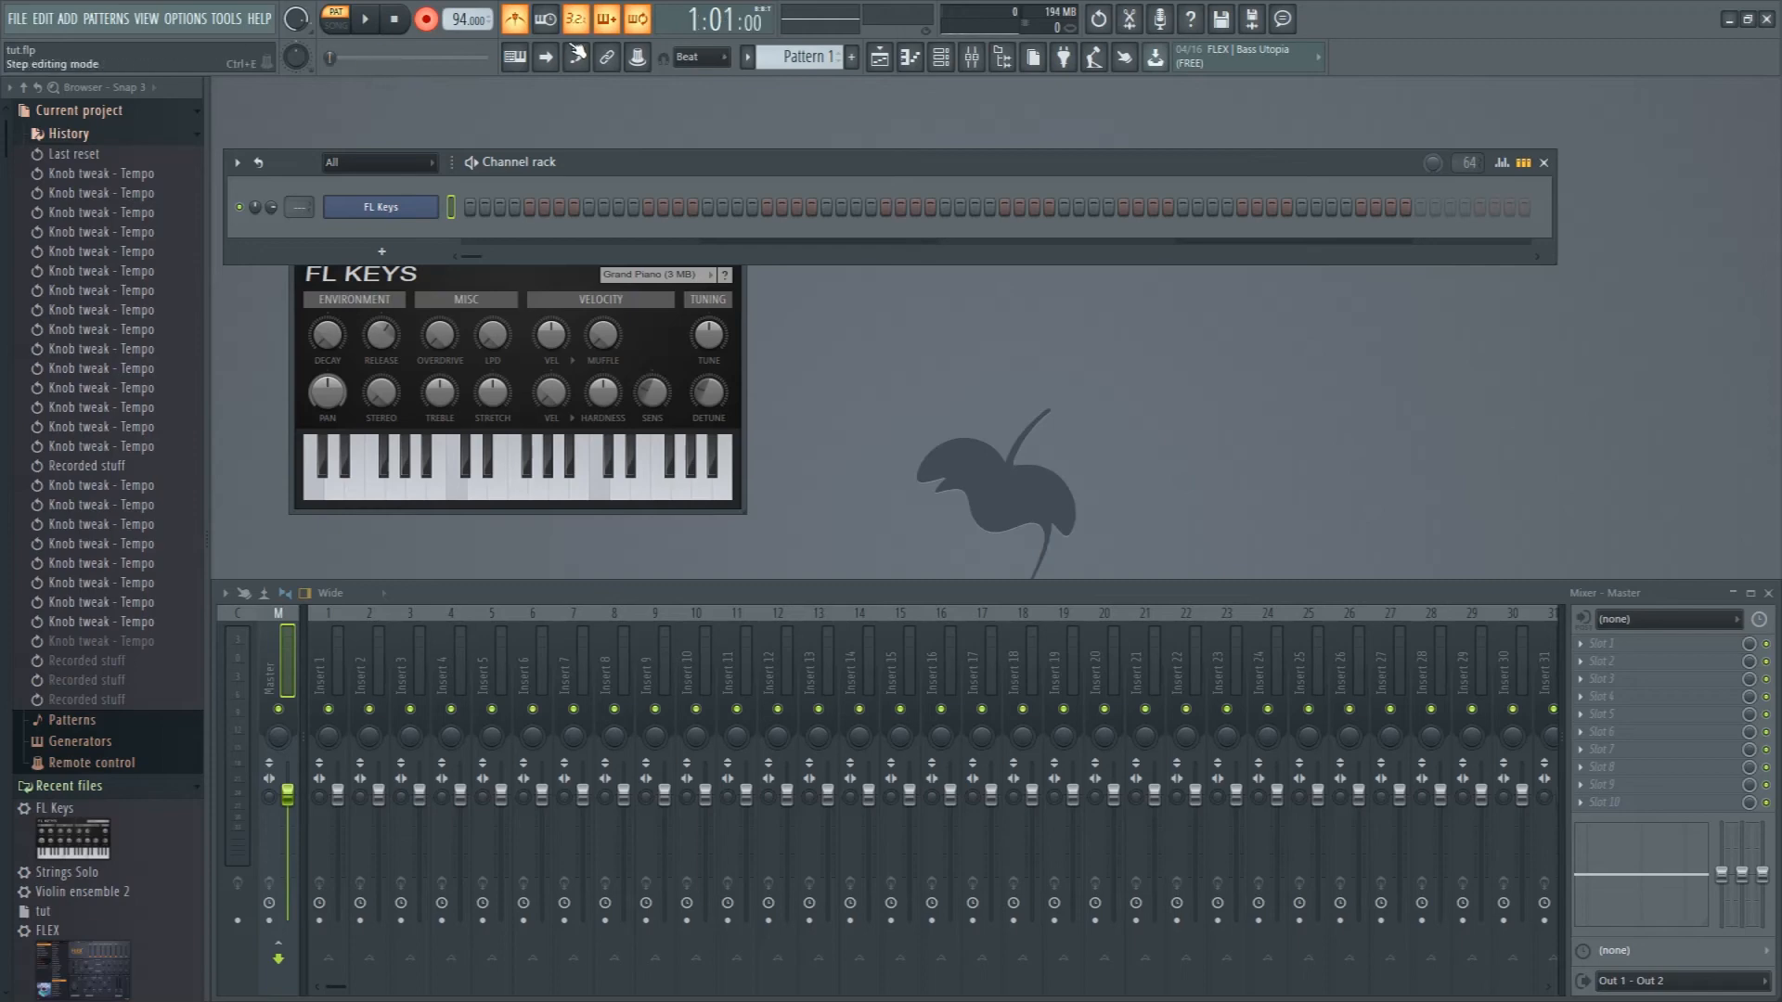
left_click(606, 19)
left_click(637, 19)
left_click(576, 19)
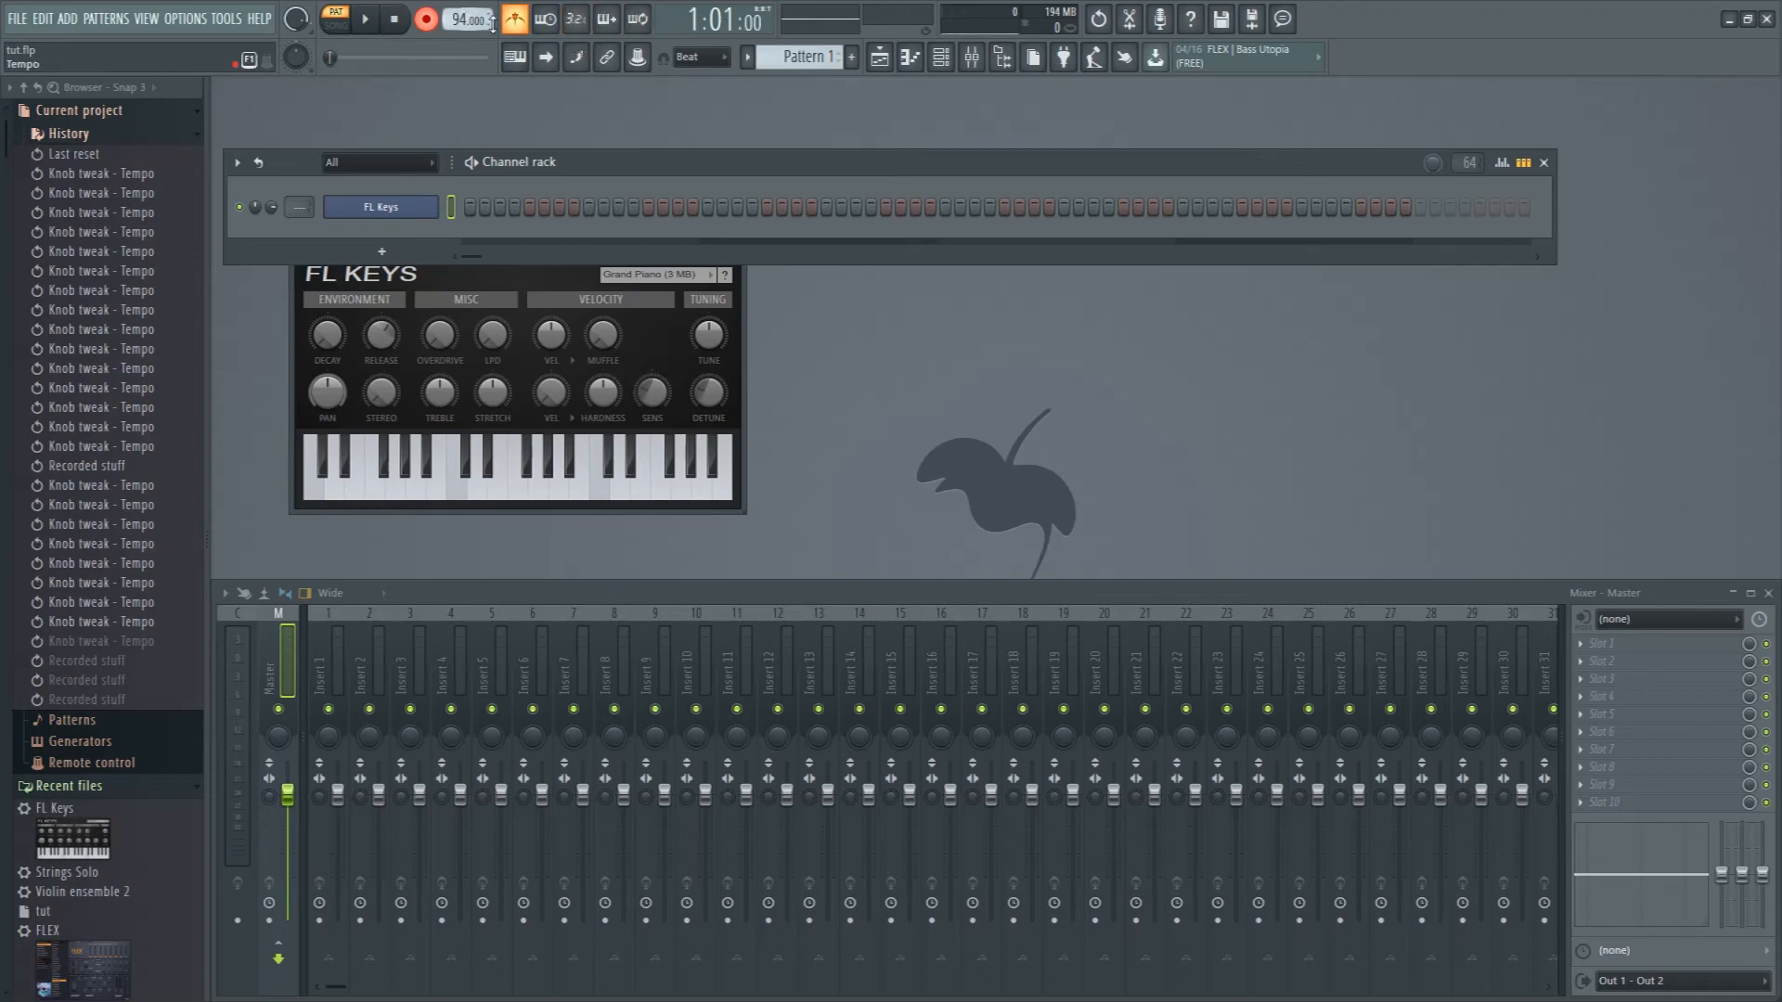
left_click(584, 21)
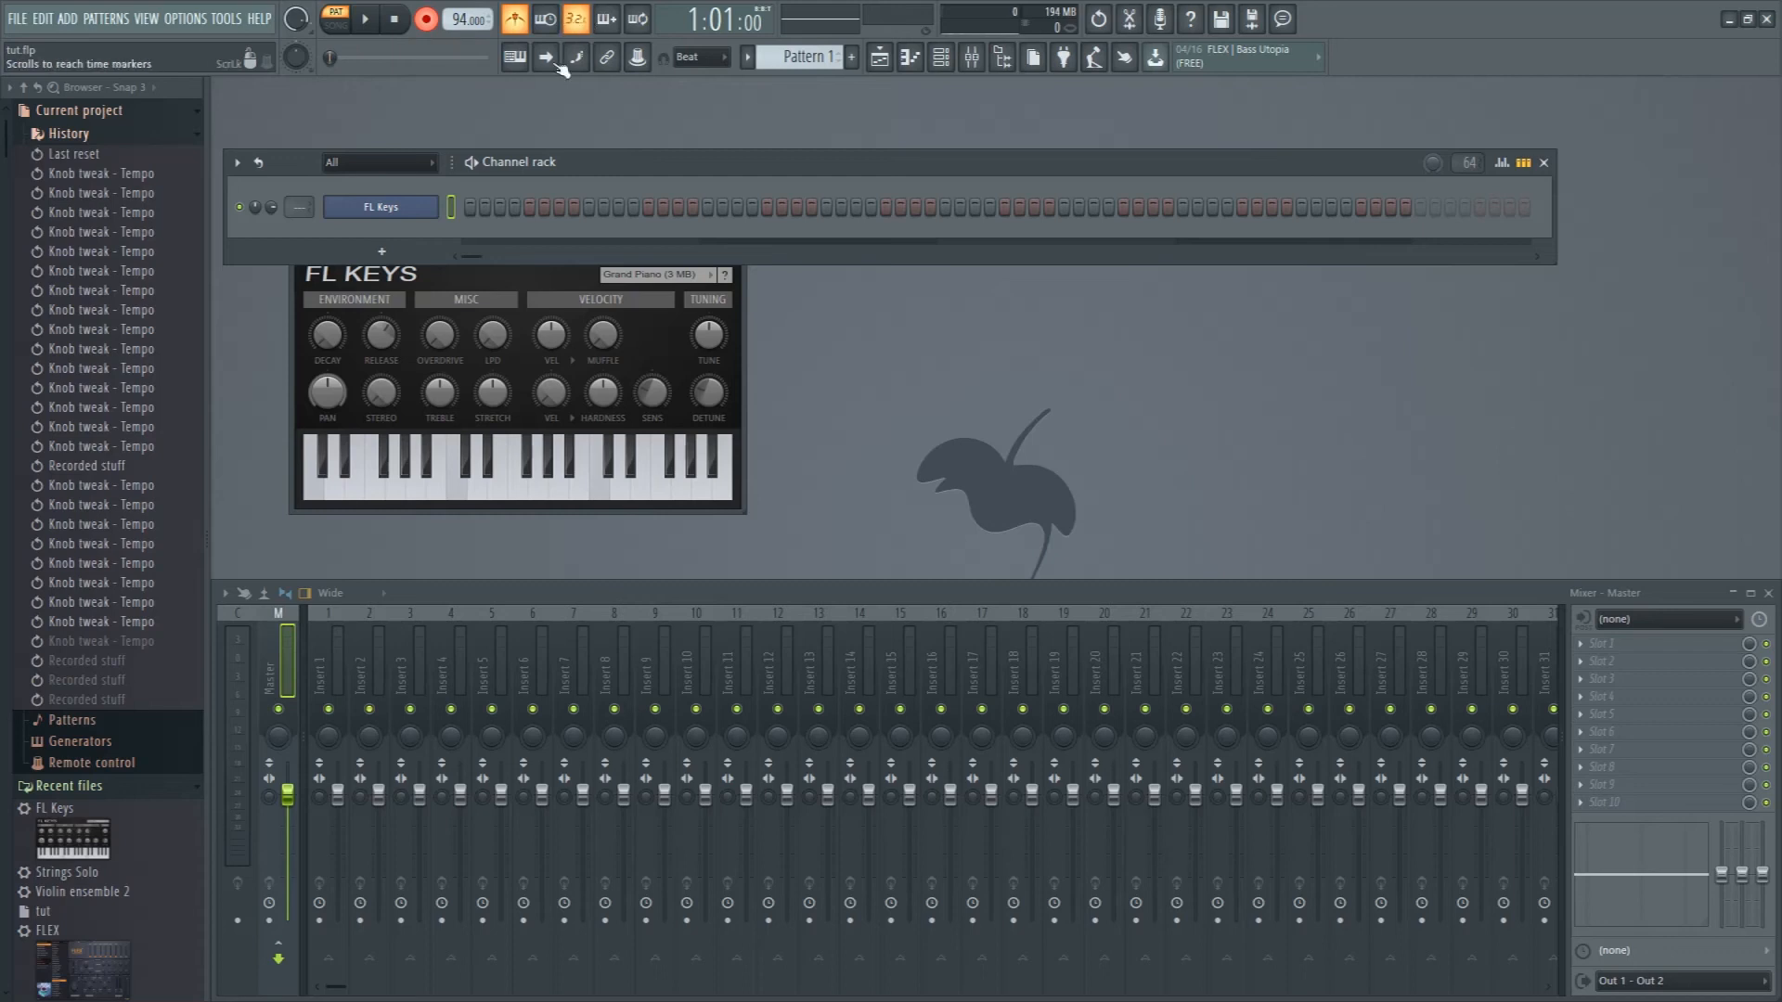
- Record a melody snapped to the beat using metronome and countdown, and play it back from the start with recording disarmed
left_click(370, 23)
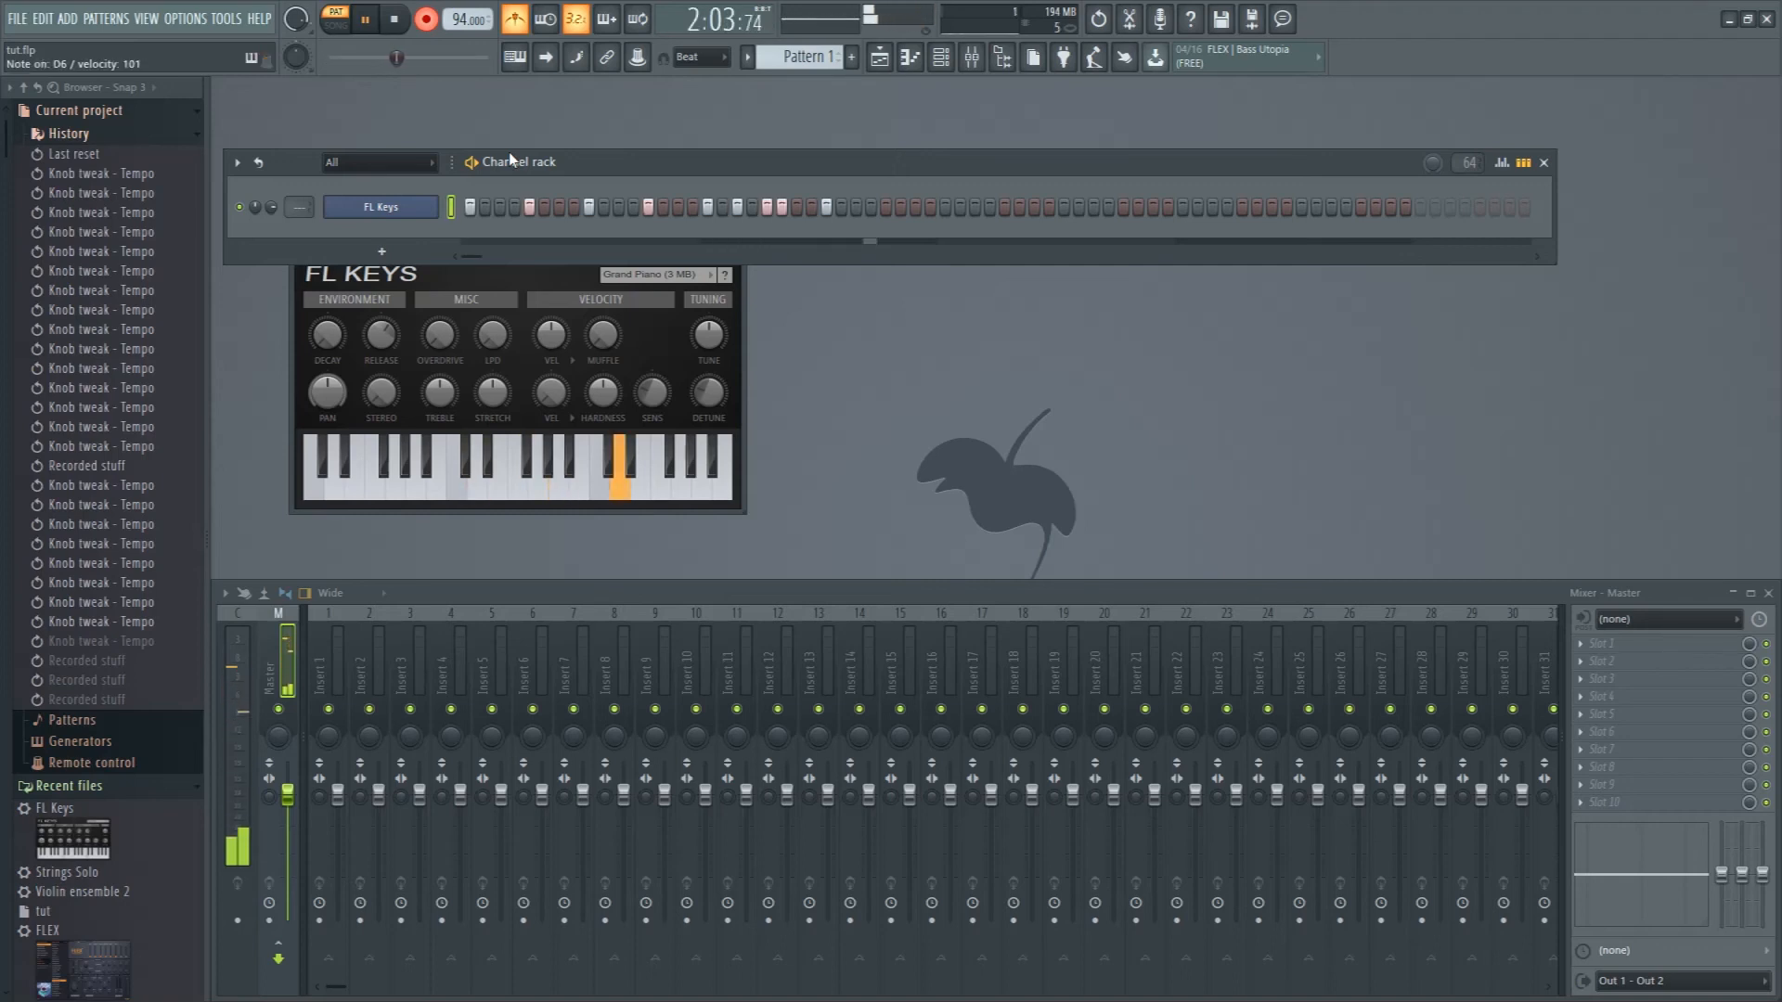
left_click(393, 19)
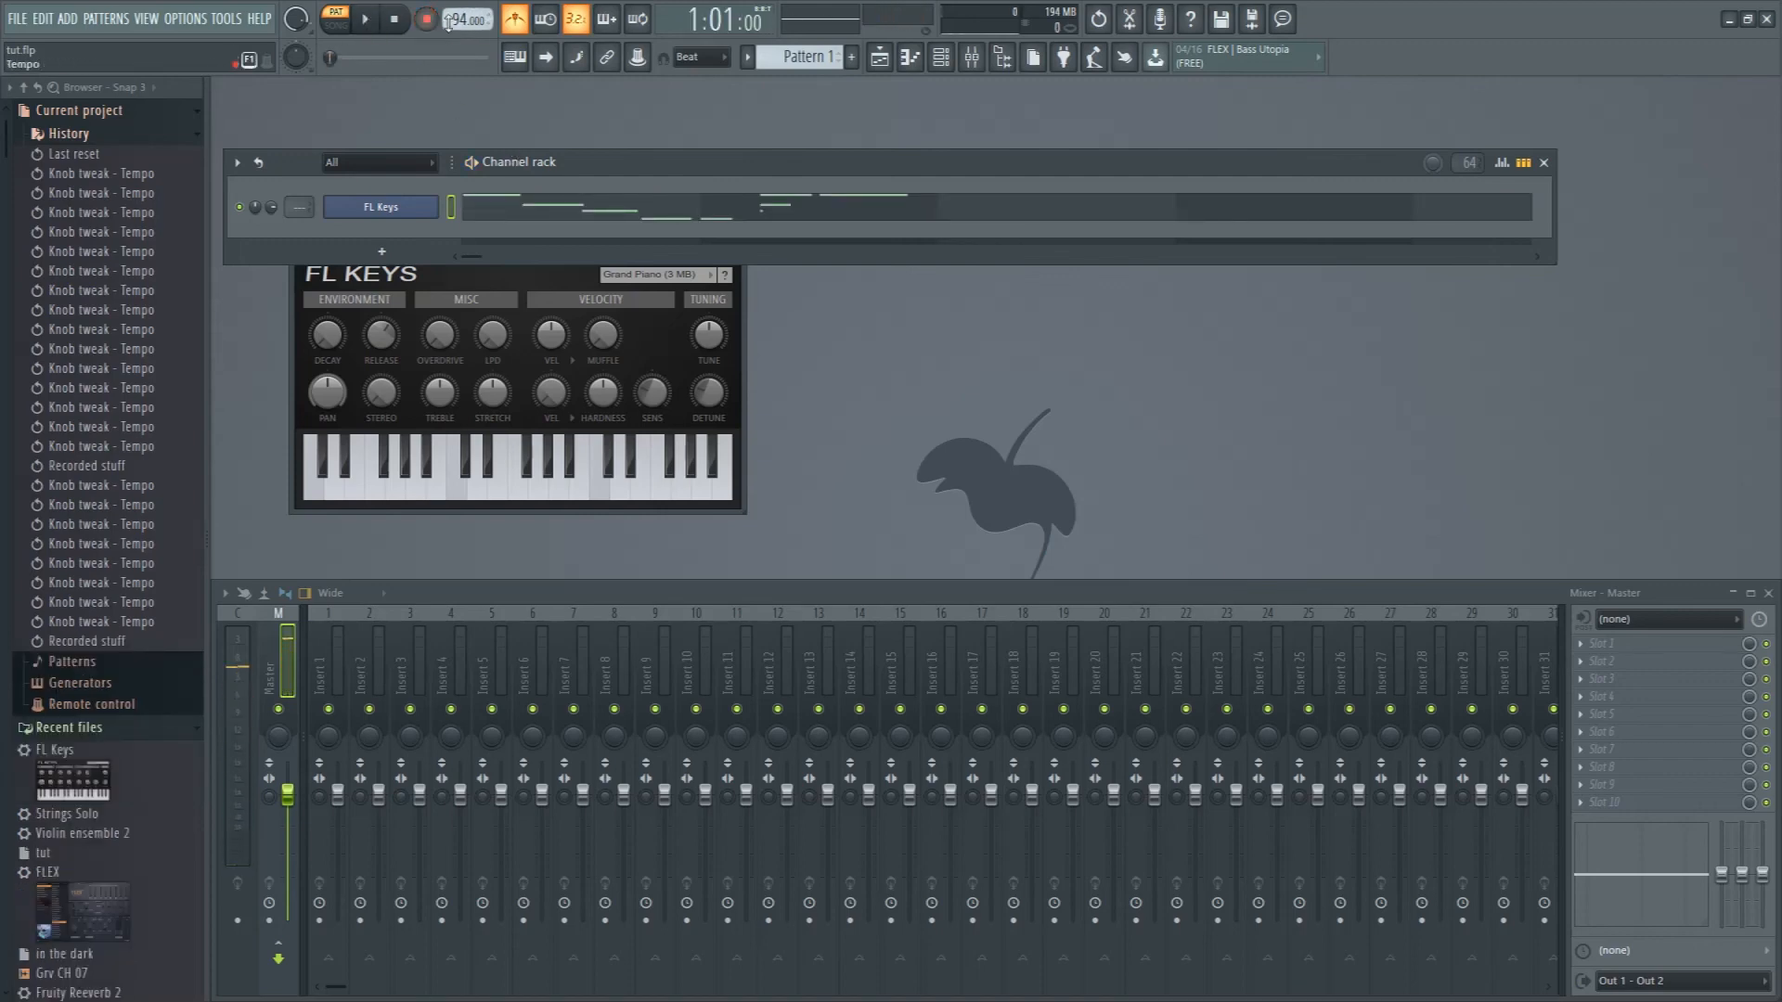
left_click(360, 21)
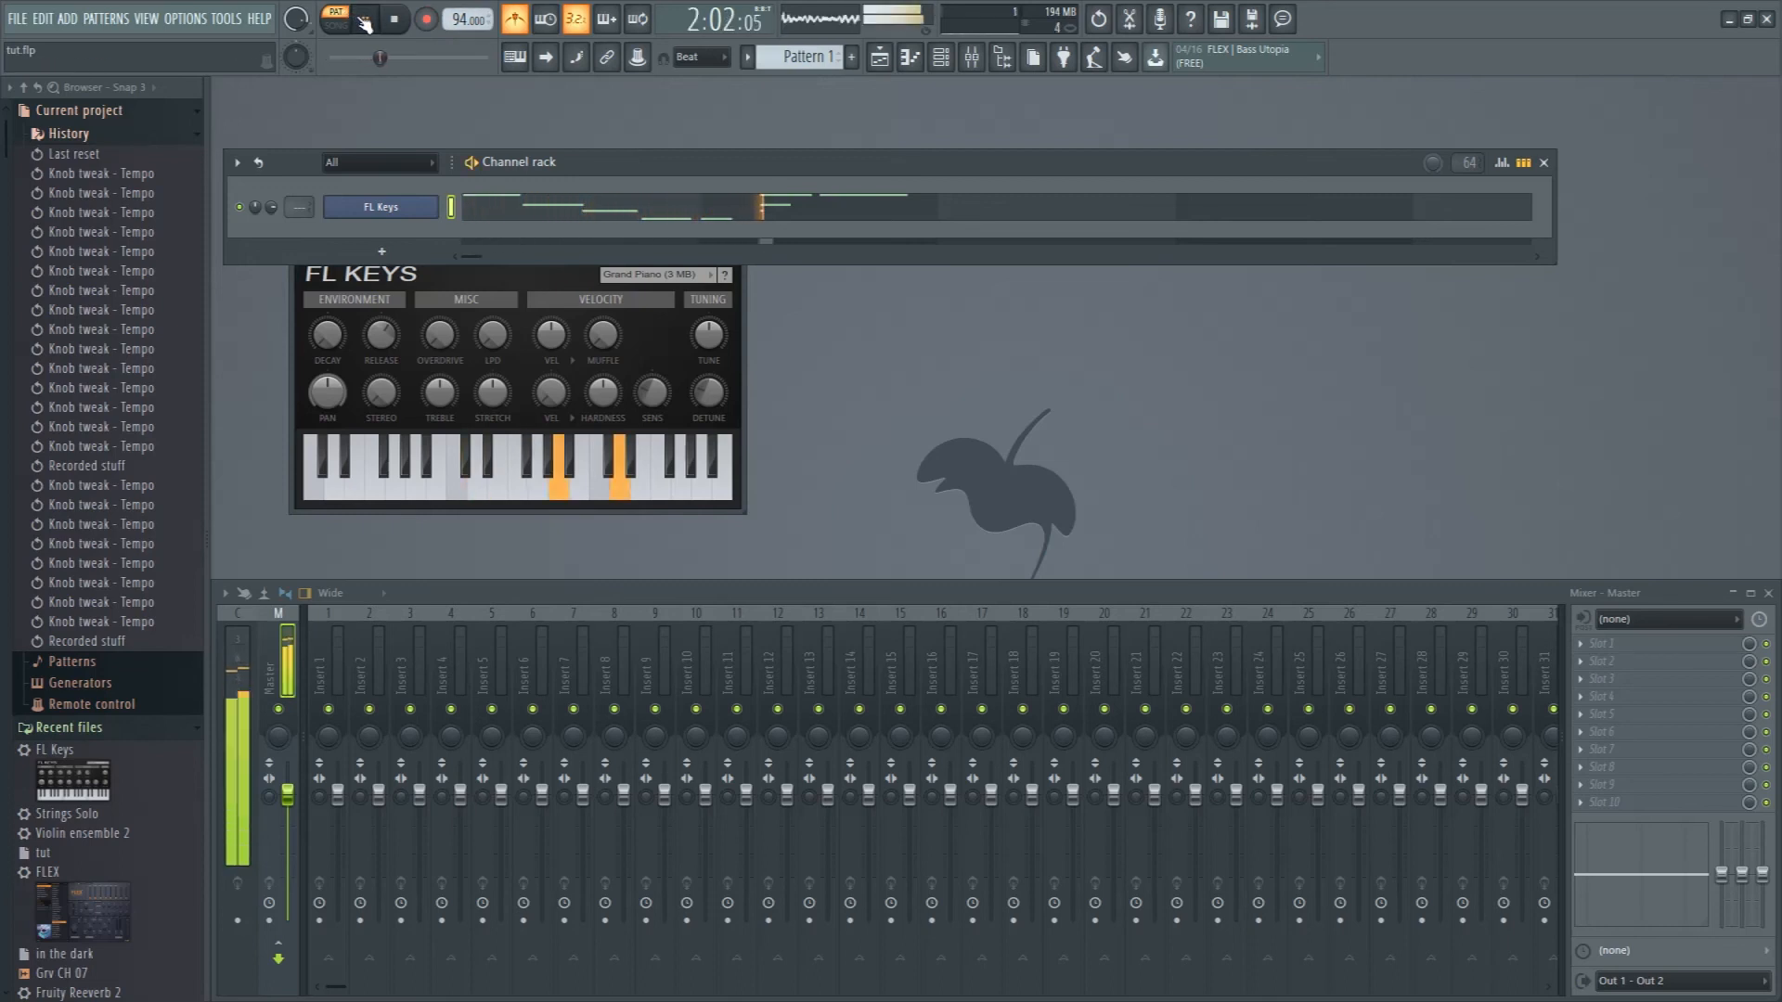
left_click(365, 20)
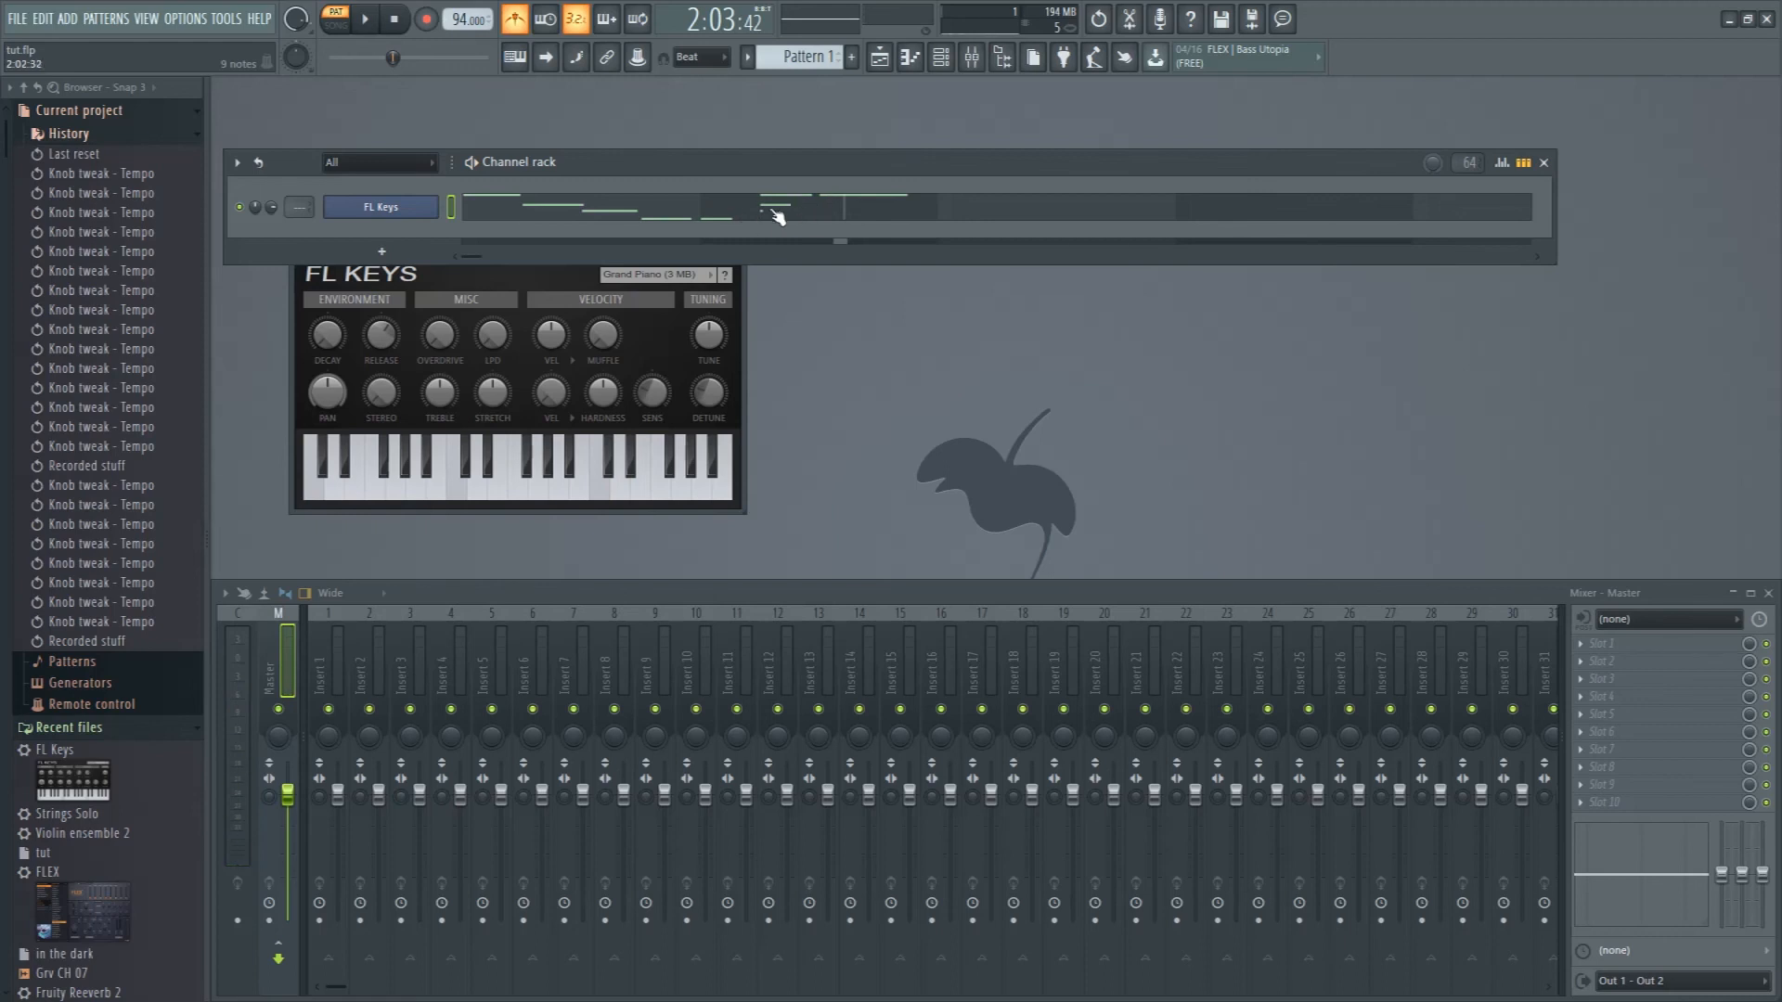
- Set the global snap to 1/2 beat and undo the last recorded take in Pattern 1
left_click(701, 58)
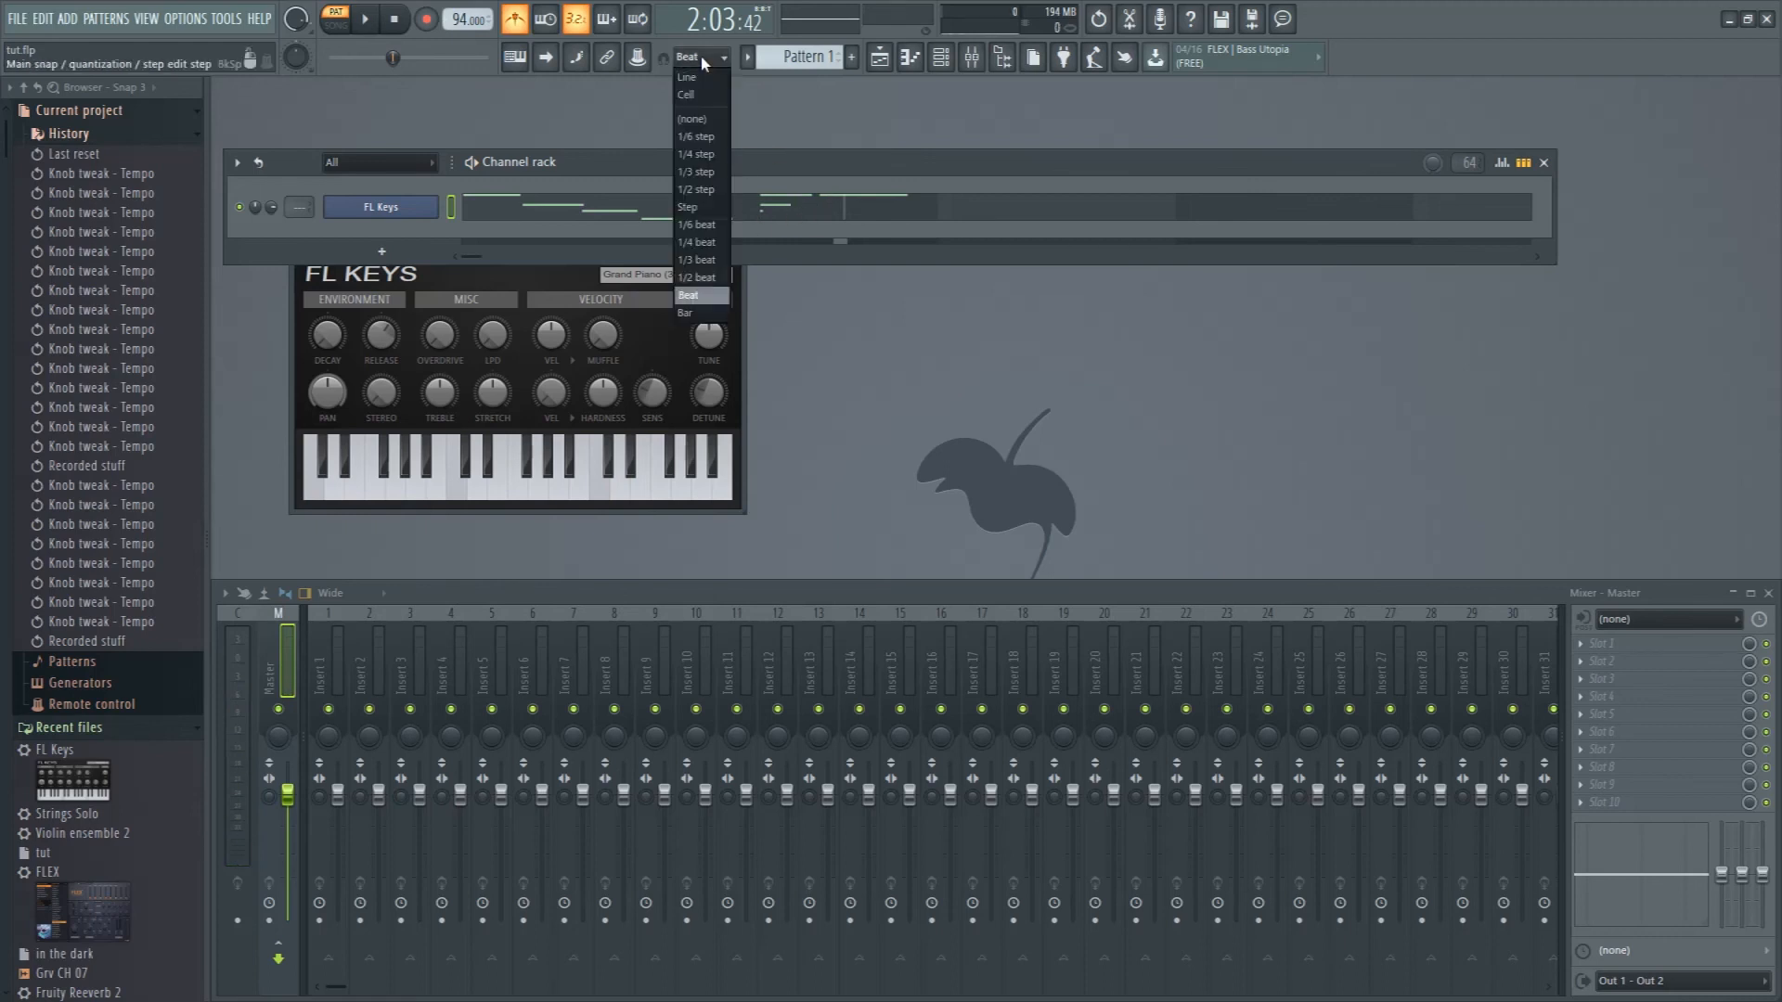
left_click(696, 278)
key("ctrl+z")
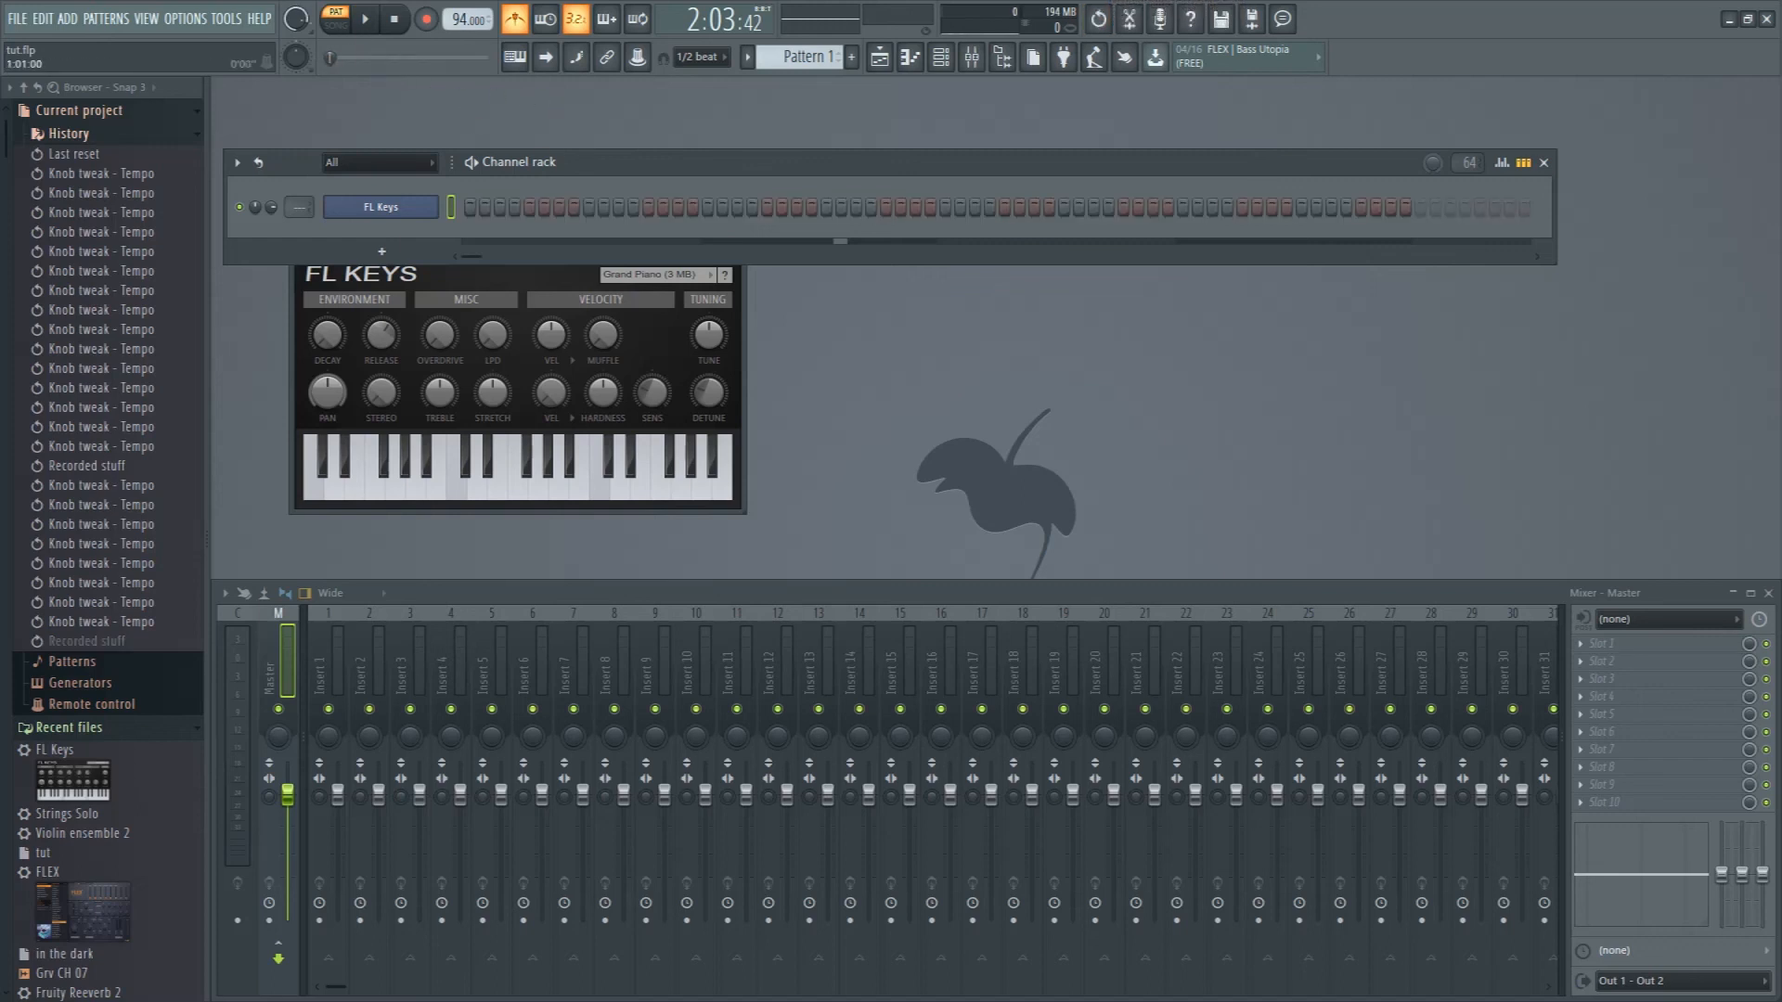
- Rehearse the melody with the metronome, return to the pattern's start, and record it with countdown, snapped to 1/2 beat
left_click(364, 21)
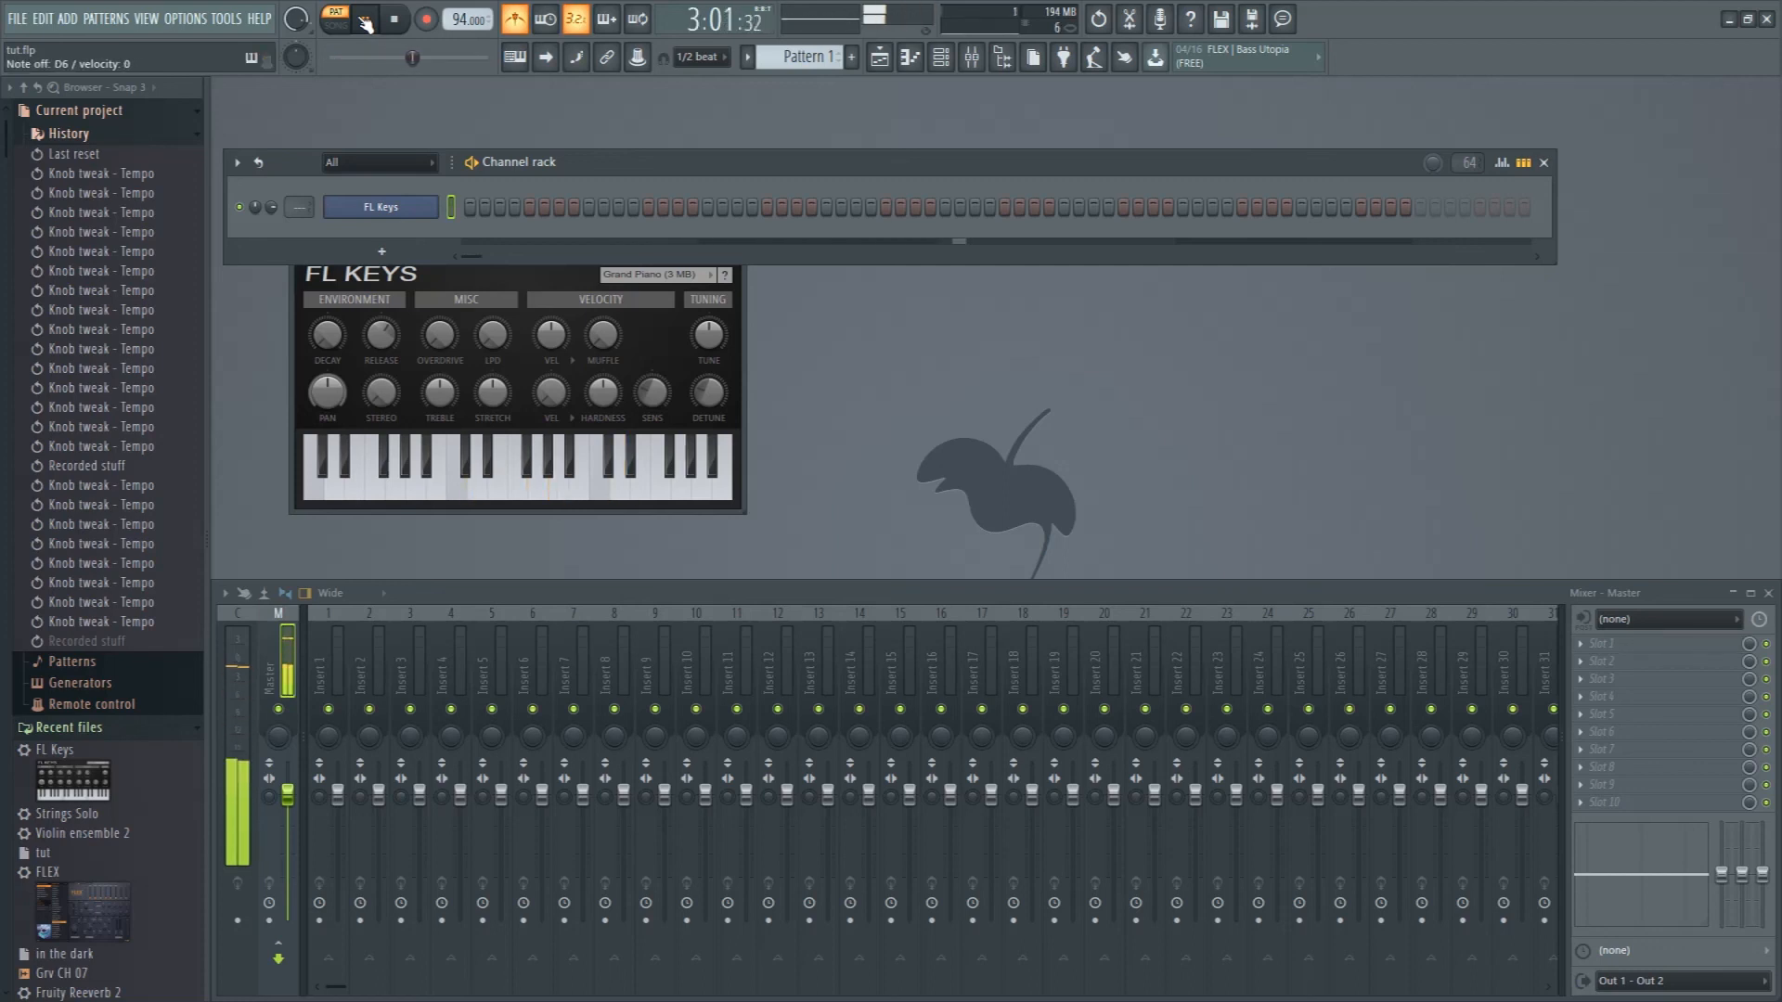
left_click(365, 21)
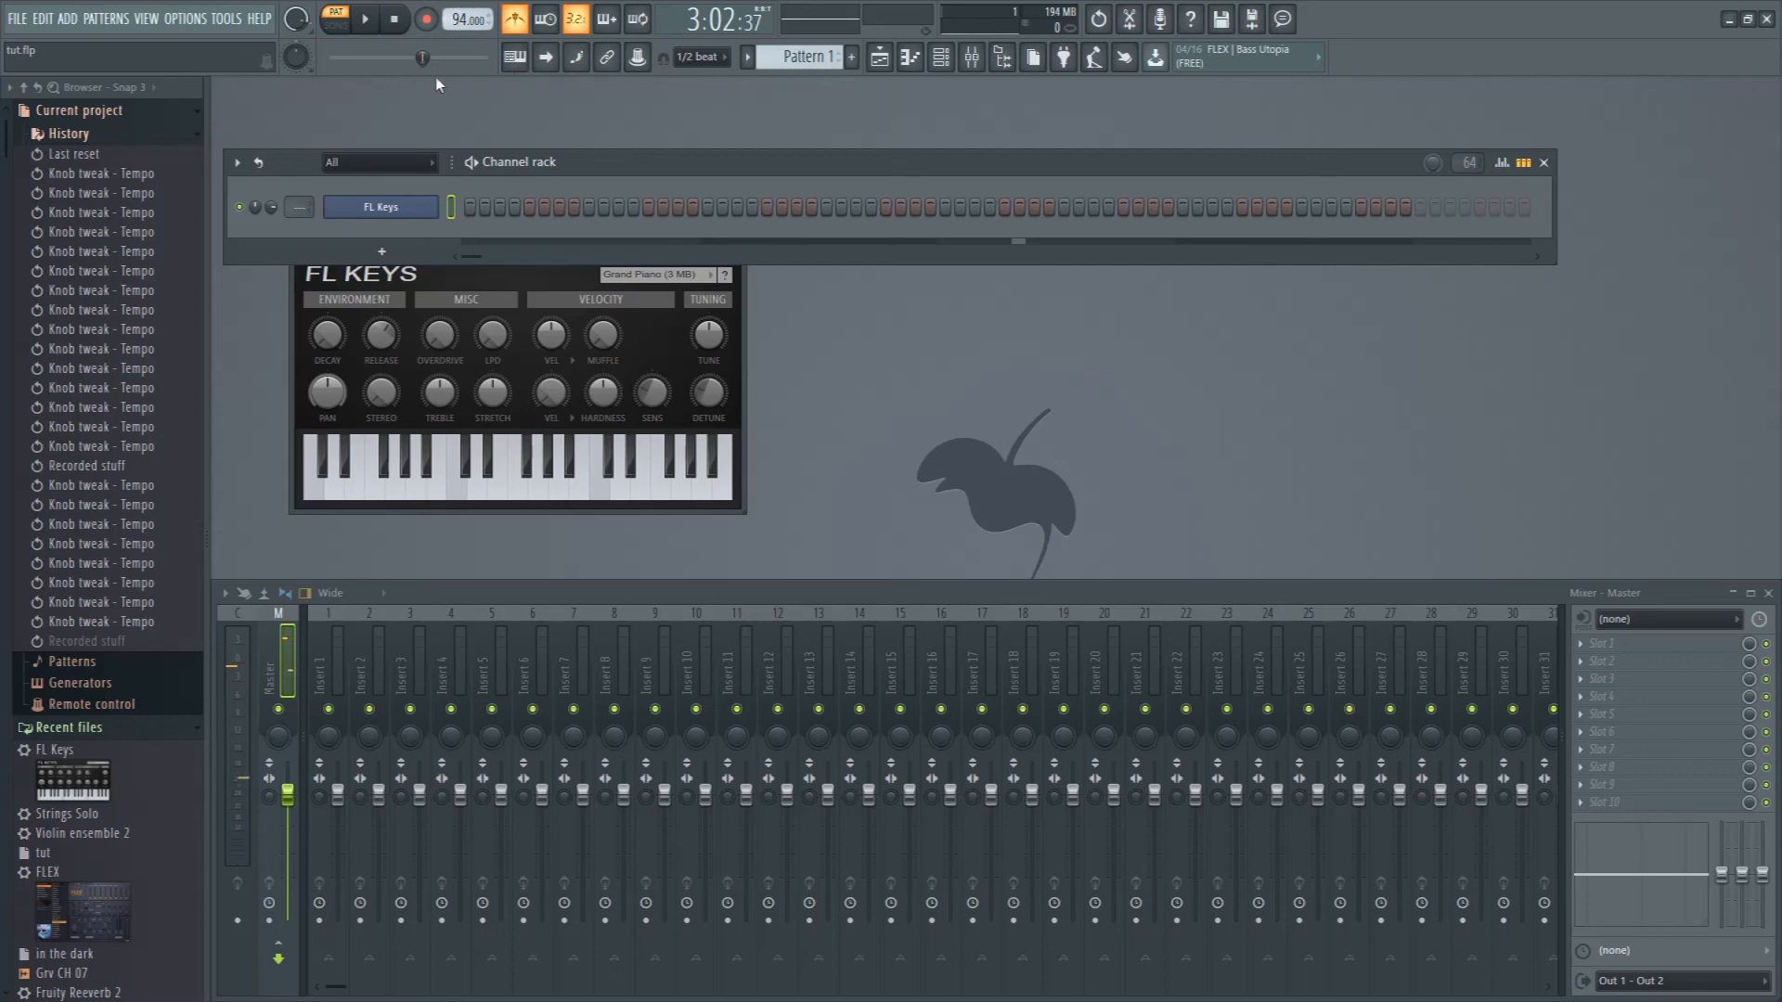
left_click(392, 21)
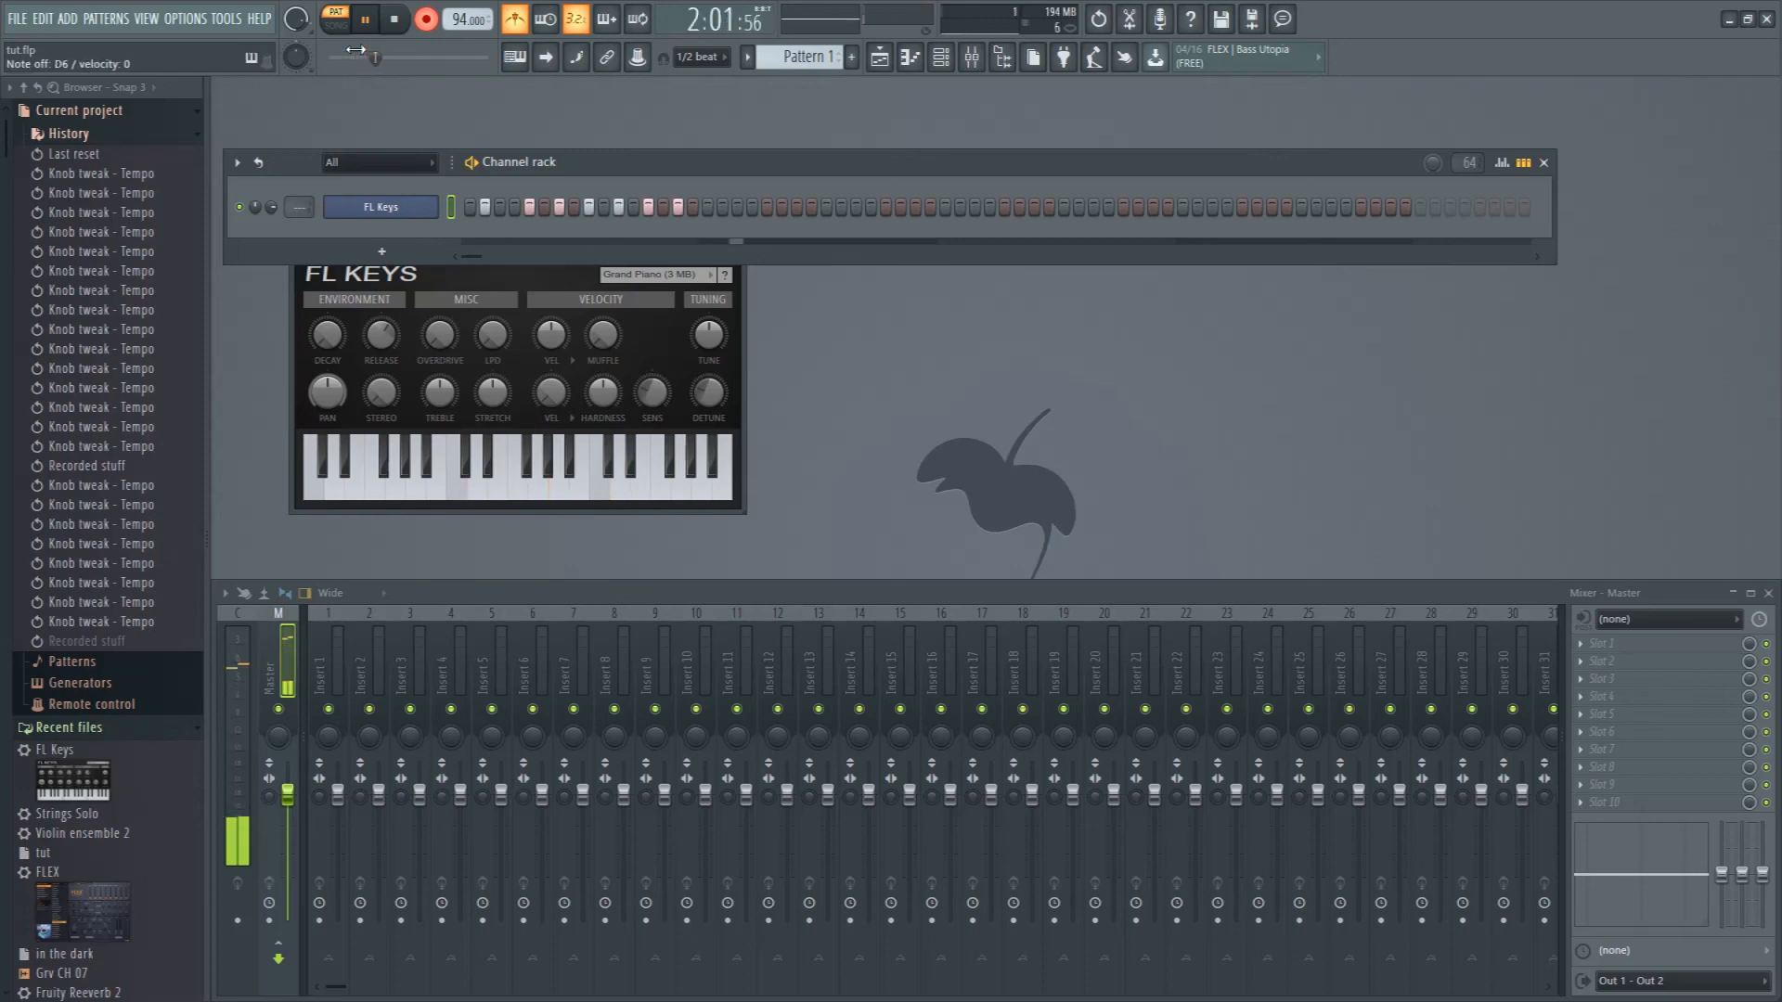
left_click(383, 23)
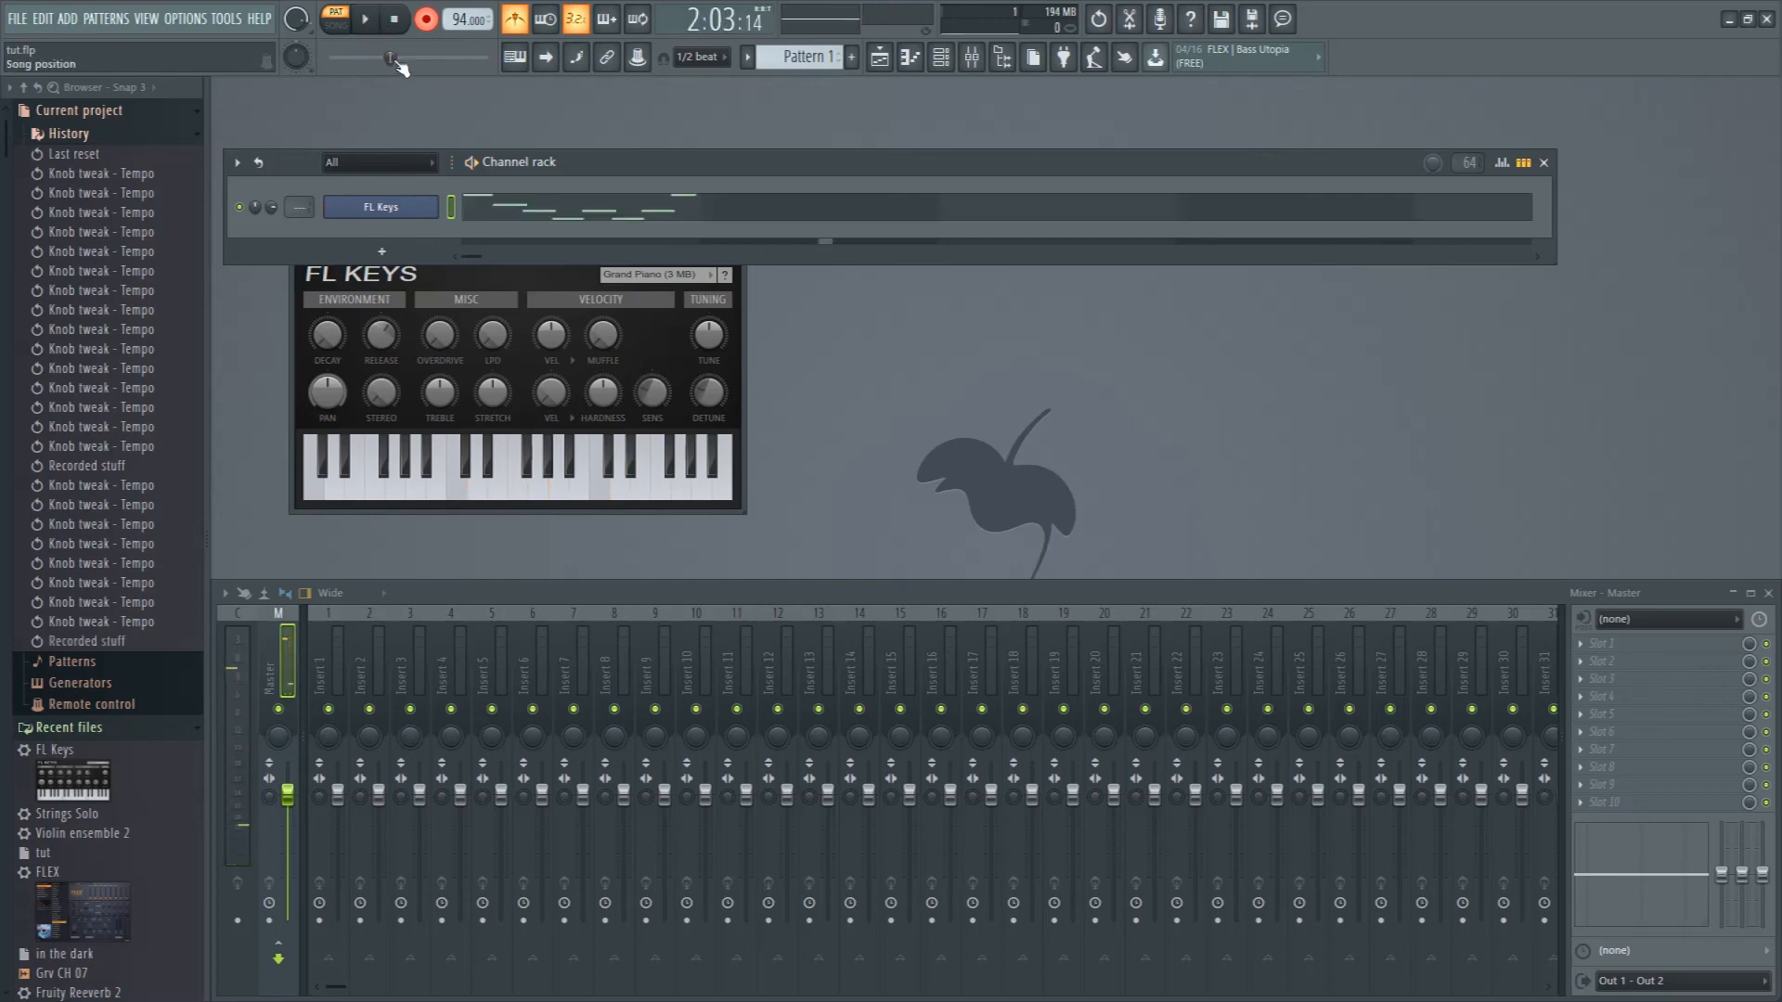
- Play back the melody recorded at the 1/2 beat snap from the start with recording disarmed, and pause it at the end
left_click(394, 24)
left_click(371, 25)
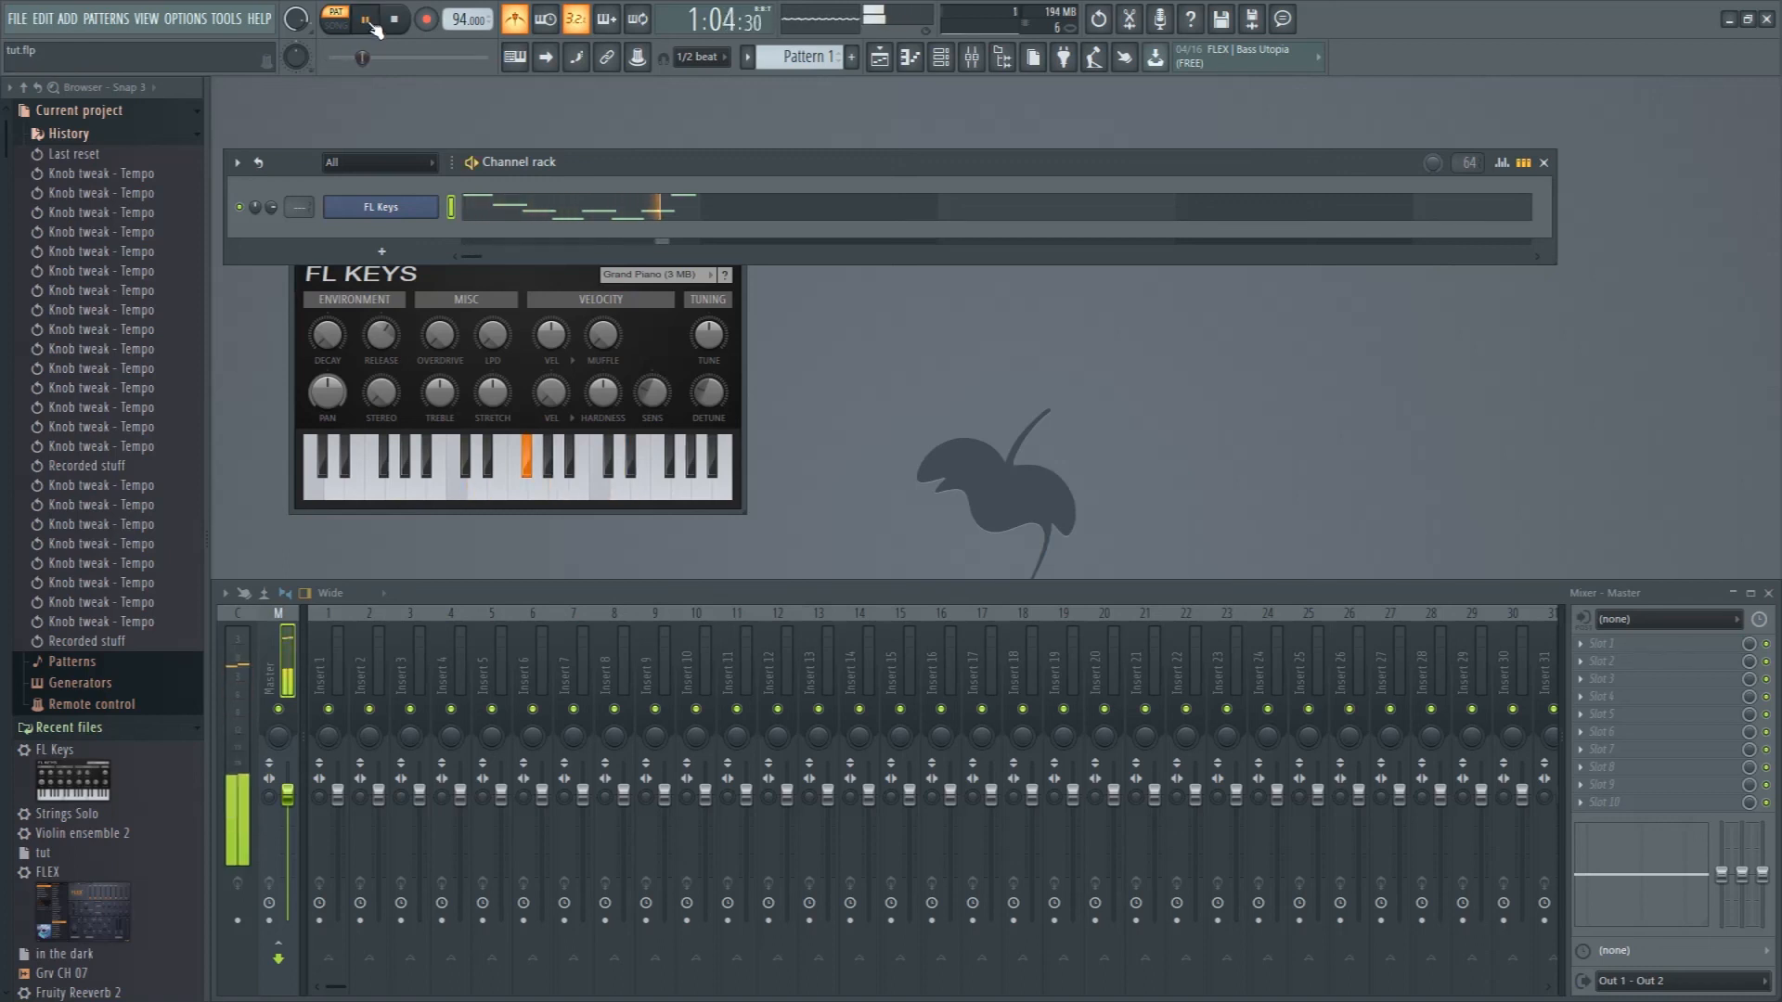
left_click(371, 23)
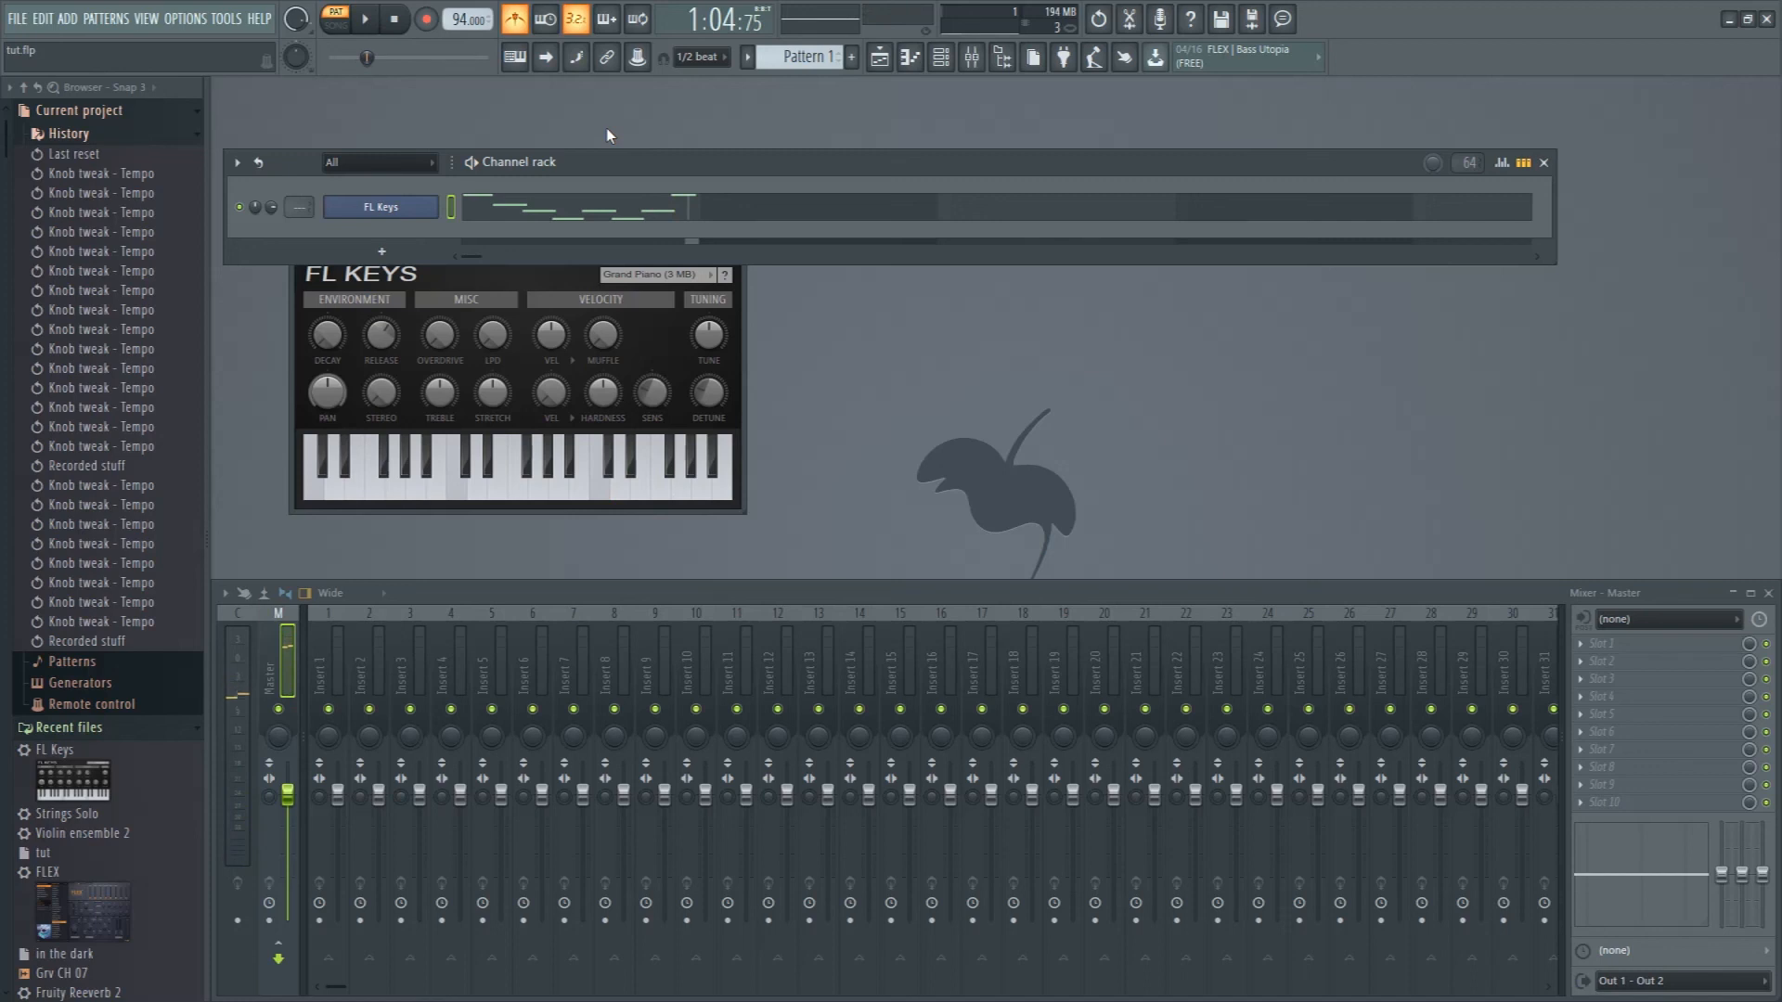